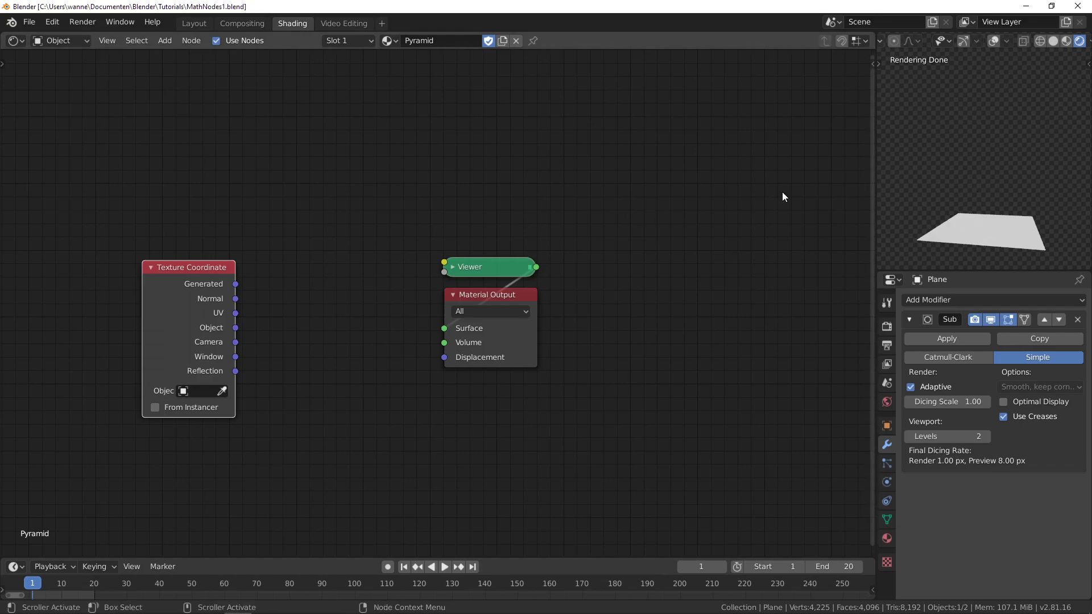
- Set the Pyramid material's displacement to Displacement Only, then view the Cycles Experimental render settings
left_click(885, 326)
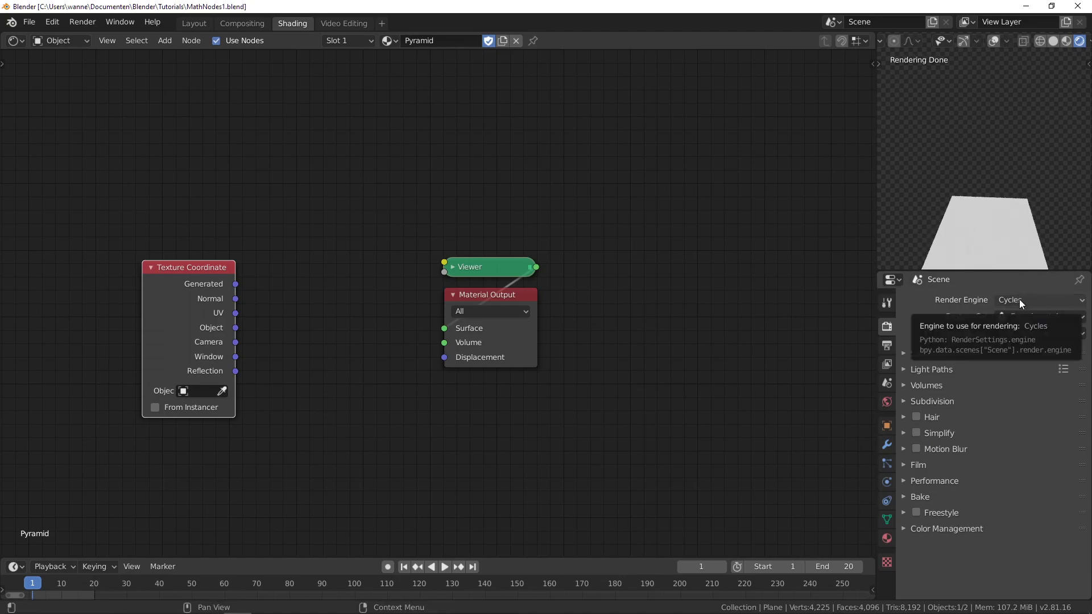
left_click(890, 445)
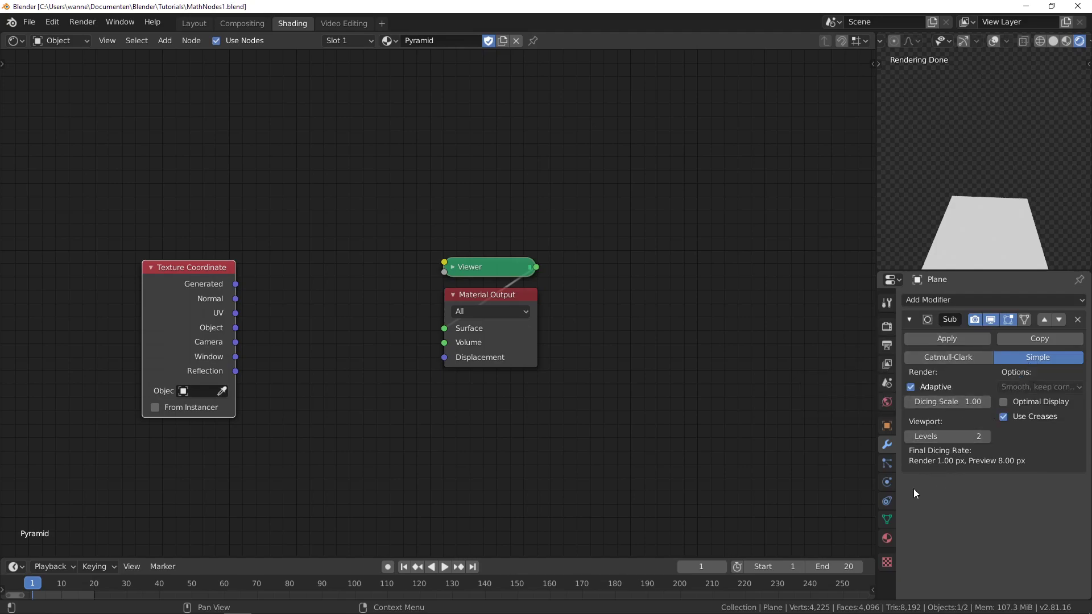
left_click(887, 538)
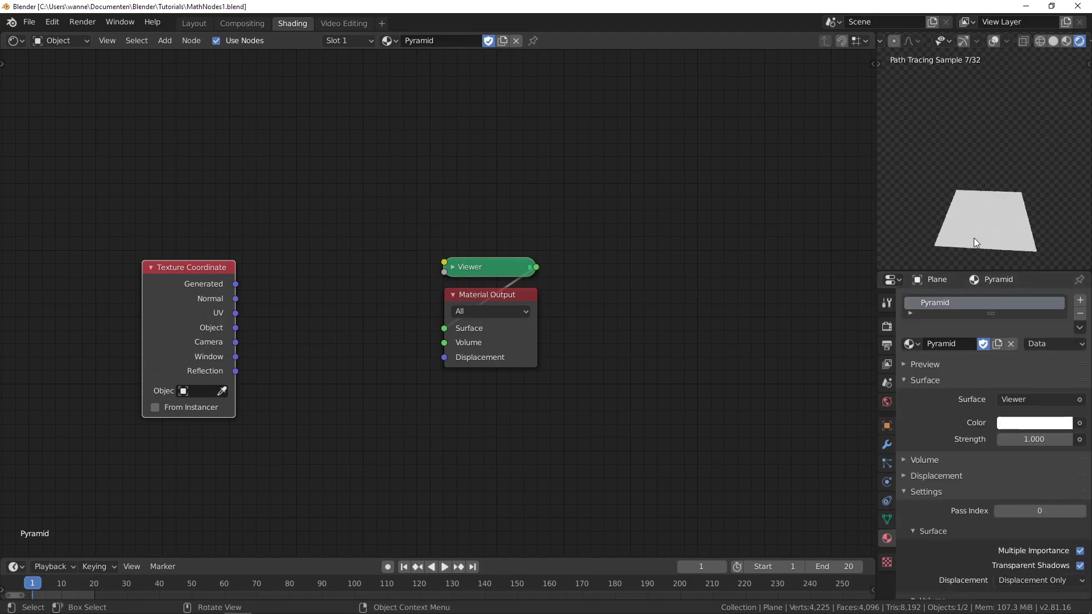
scroll(970, 488, "down", 3)
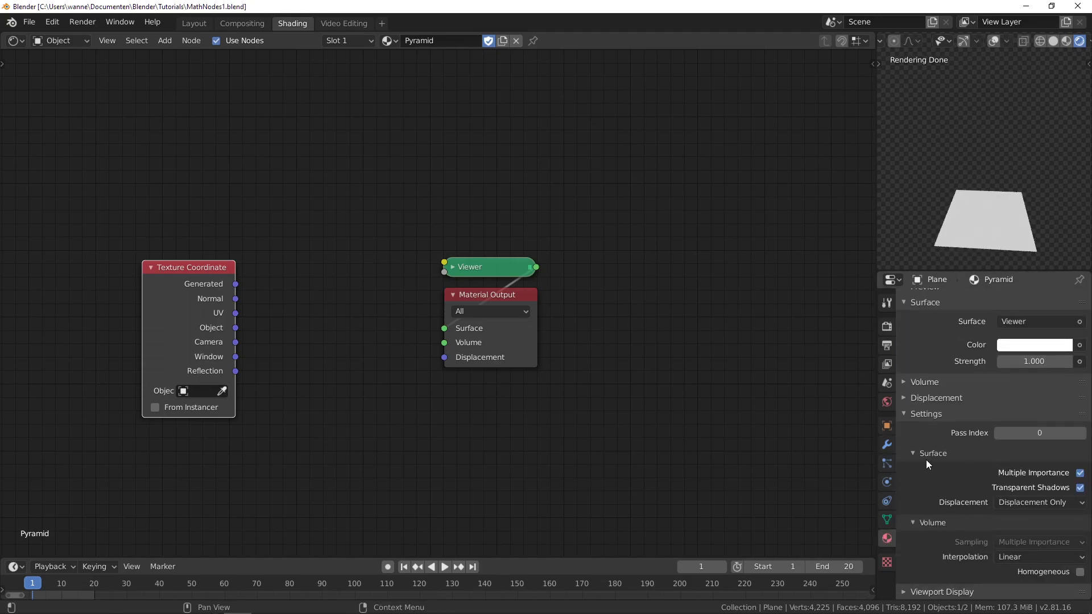
left_click(1029, 503)
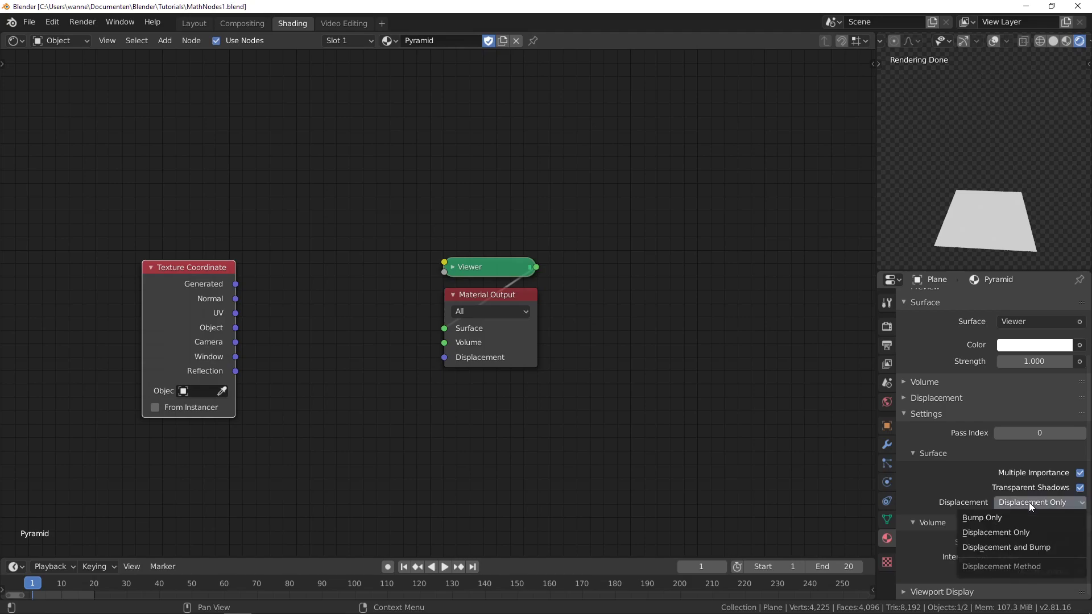
left_click(999, 536)
left_click(909, 411)
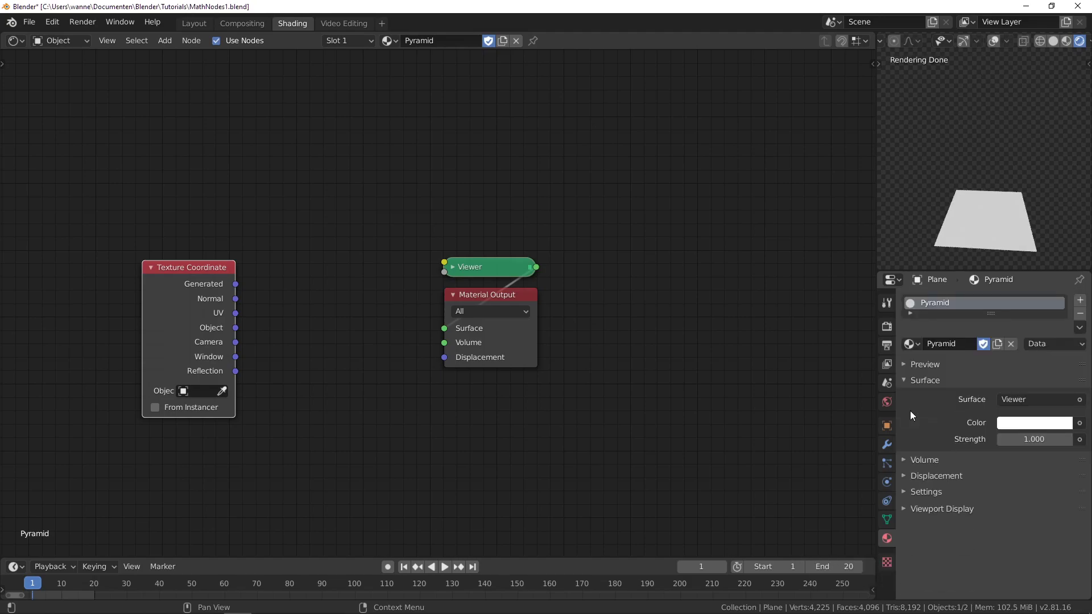
left_click(888, 327)
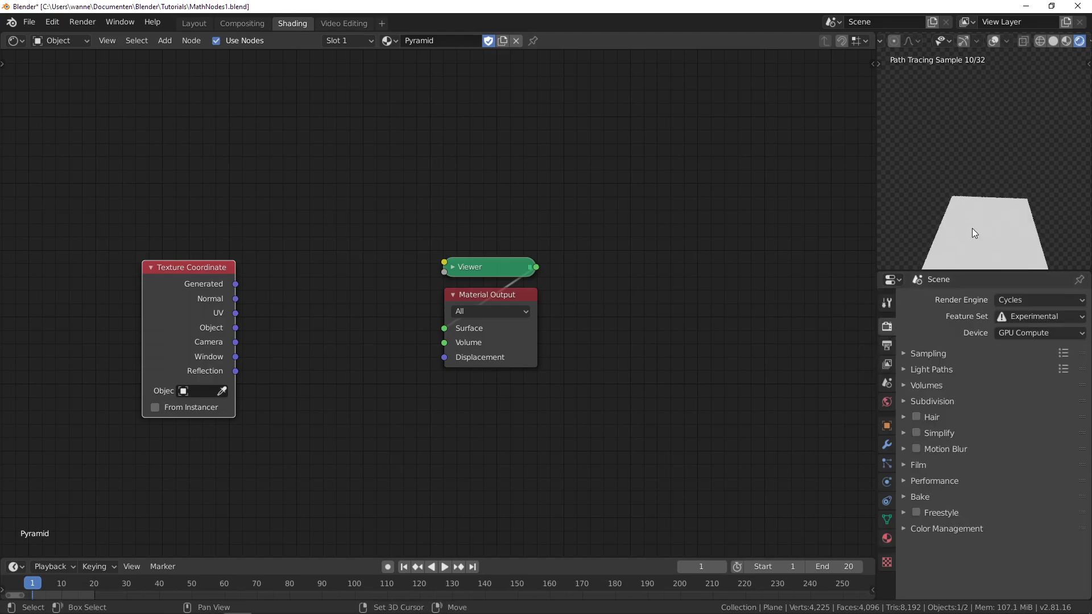
- Switch the rendered viewport to a top view of the plane
middle_click_drag(971, 227, 965, 183)
key("KP_7")
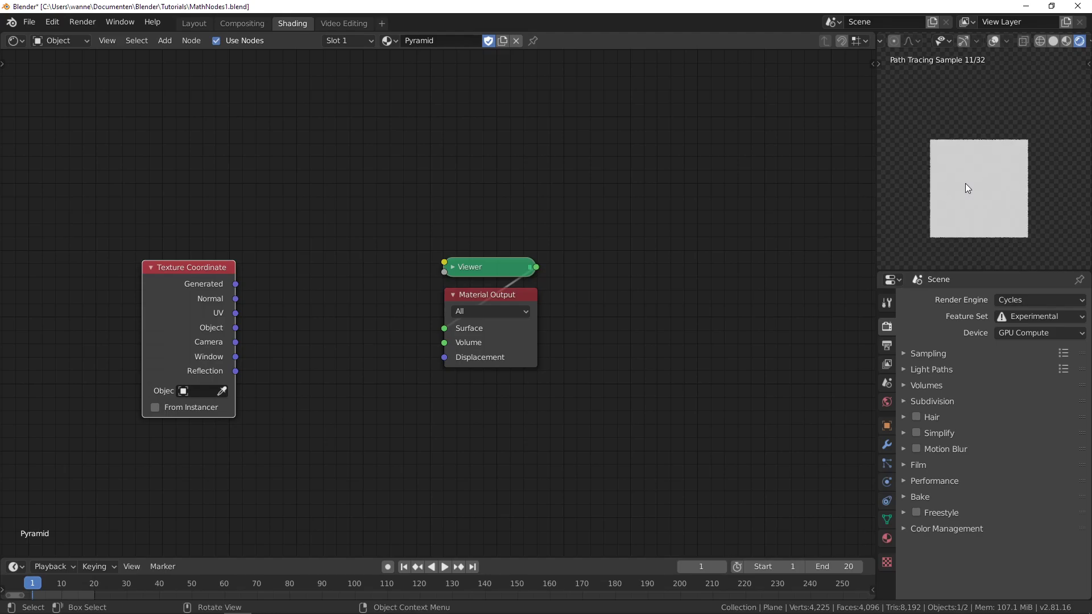
scroll(425, 350, "up", 2)
- Preview the Texture Coordinate node's Generated output through the Viewer and move the node left
middle_click_drag(343, 349, 504, 339)
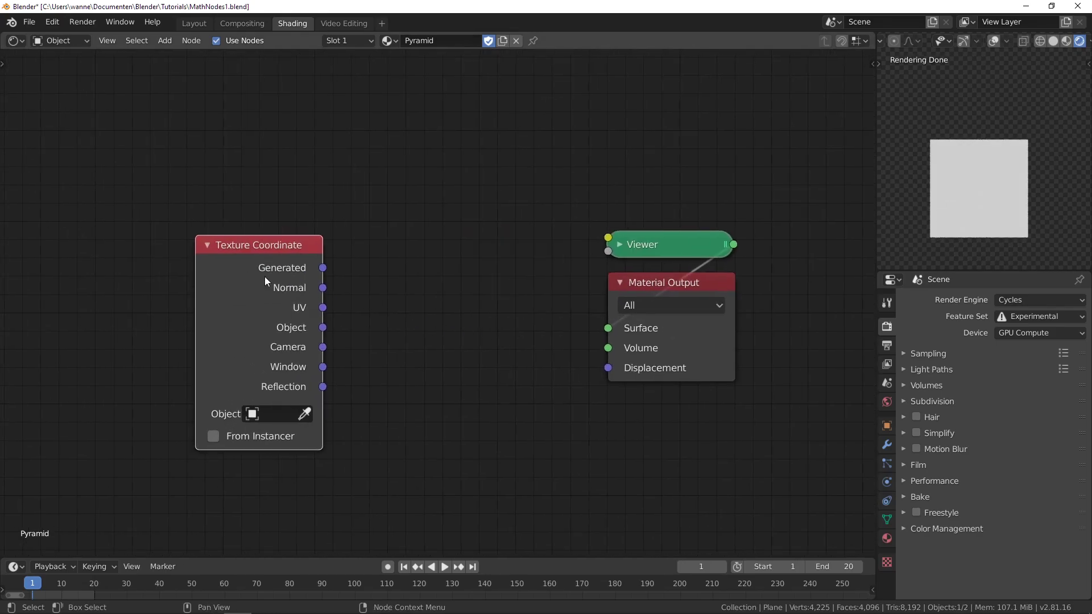
left_click(259, 265, "ctrl+shift")
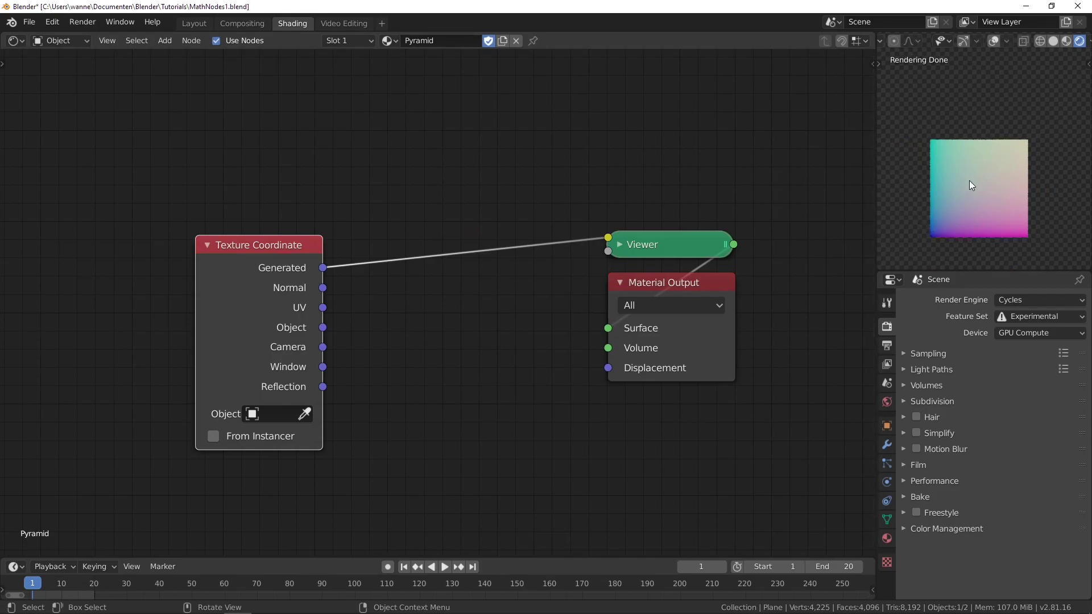
left_click_drag(271, 268, 47, 239)
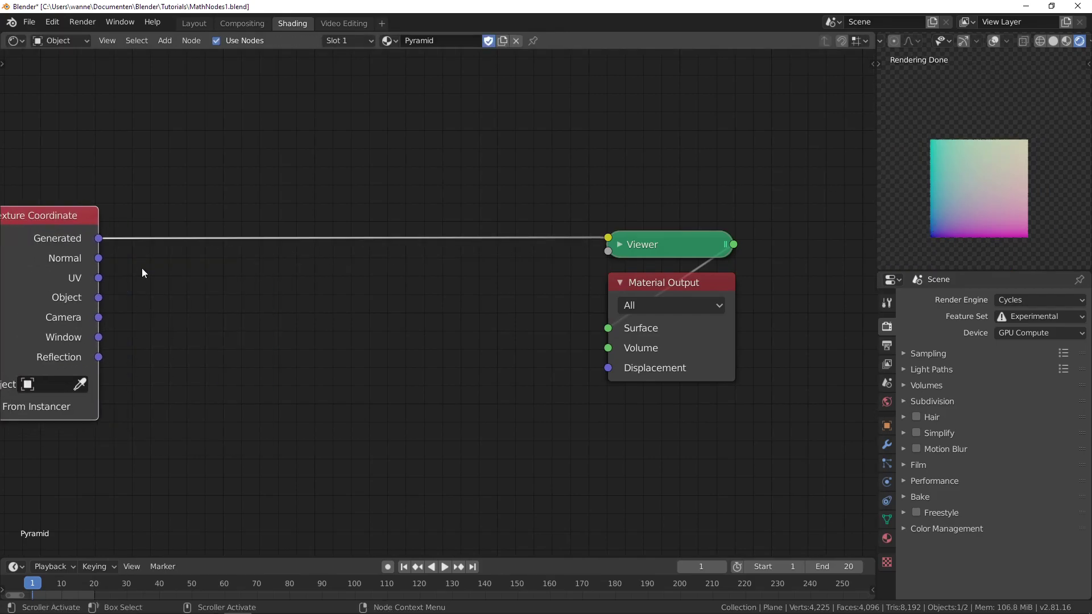
middle_click_drag(203, 319, 361, 337)
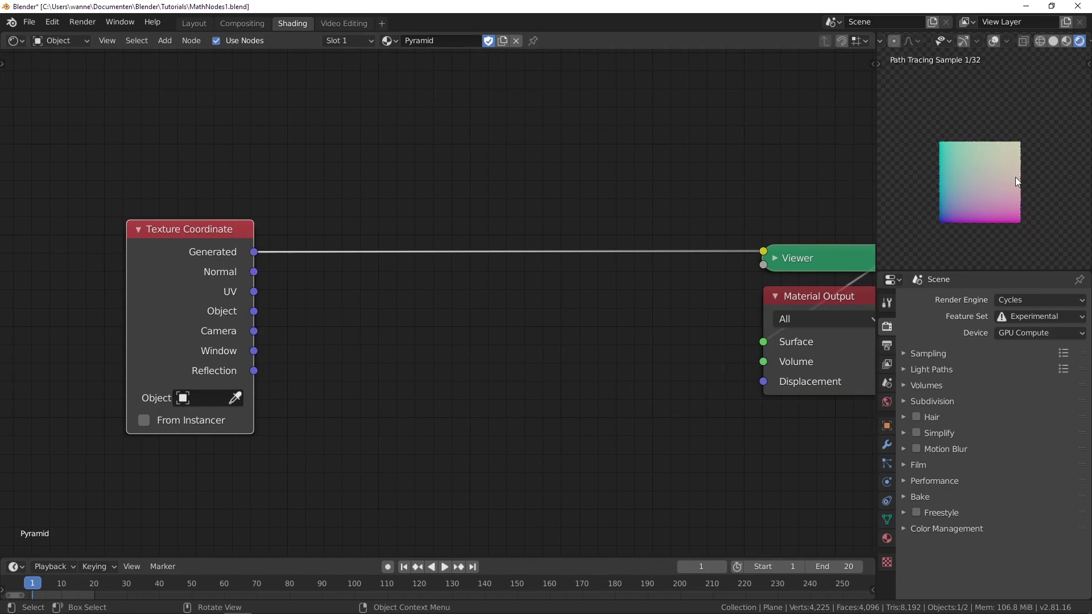
scroll(1021, 185, "down", 3)
middle_click_drag(400, 307, 310, 326)
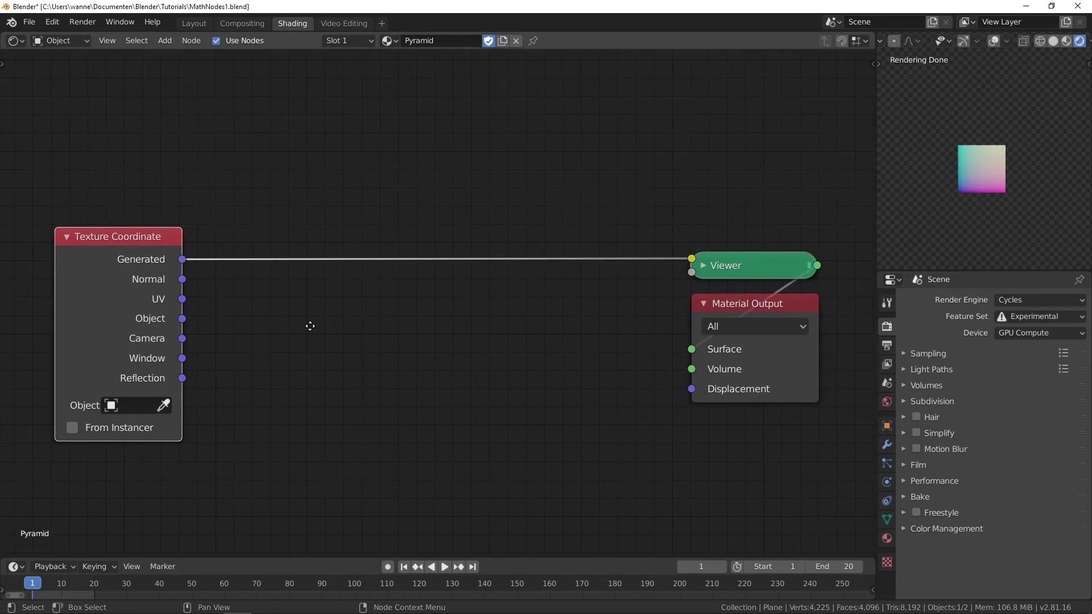
key("shift+a")
mouse_move(268, 287)
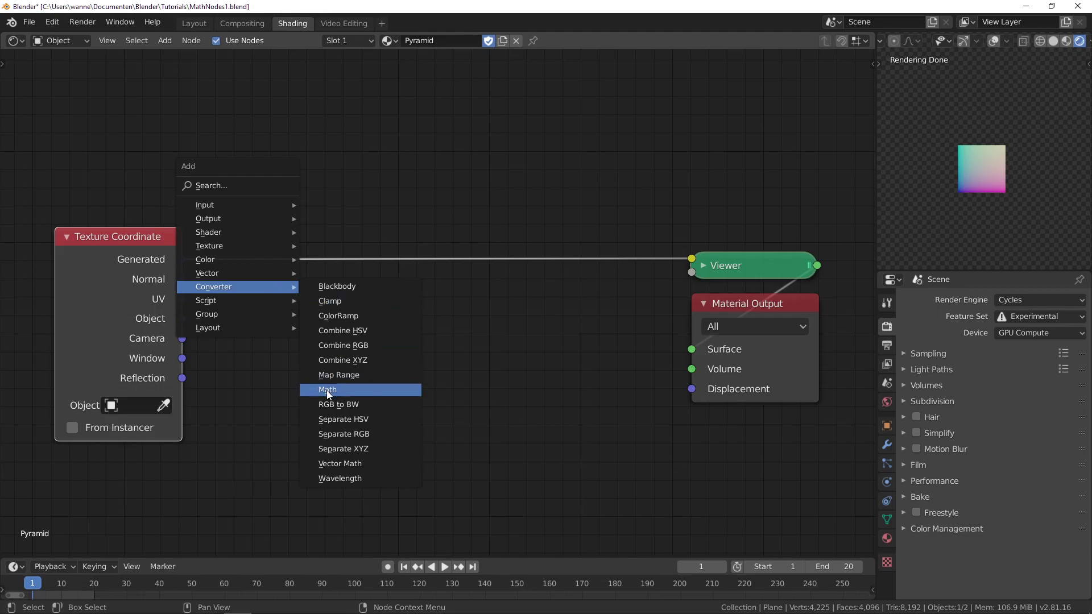
- Insert a Vector Math node on the Generated–Viewer link, set to Scale with value 8
left_click(347, 465)
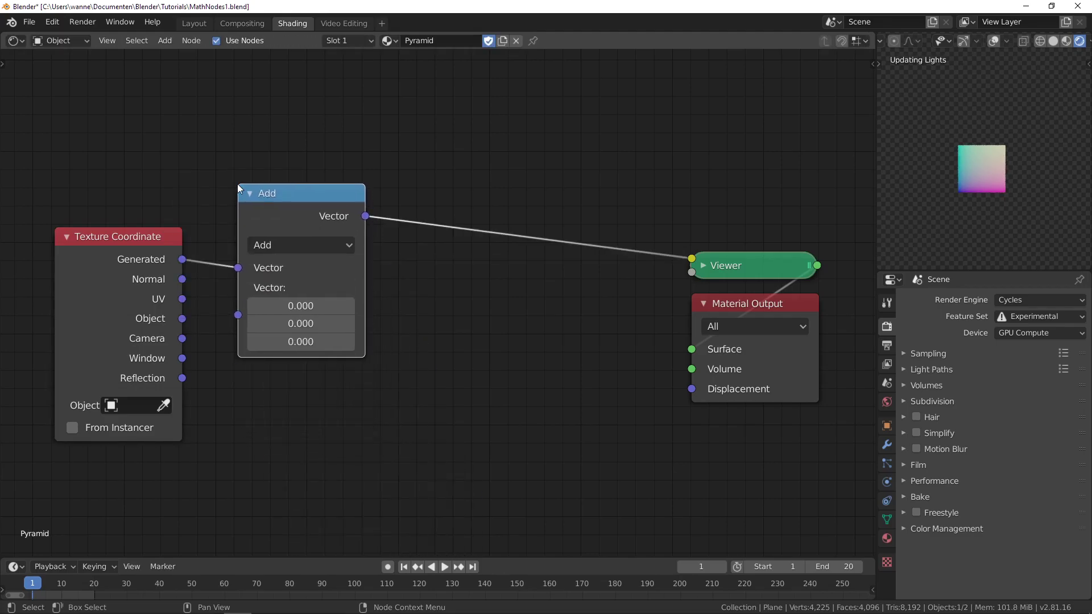
left_click(253, 185)
left_click(316, 244)
left_click(419, 266)
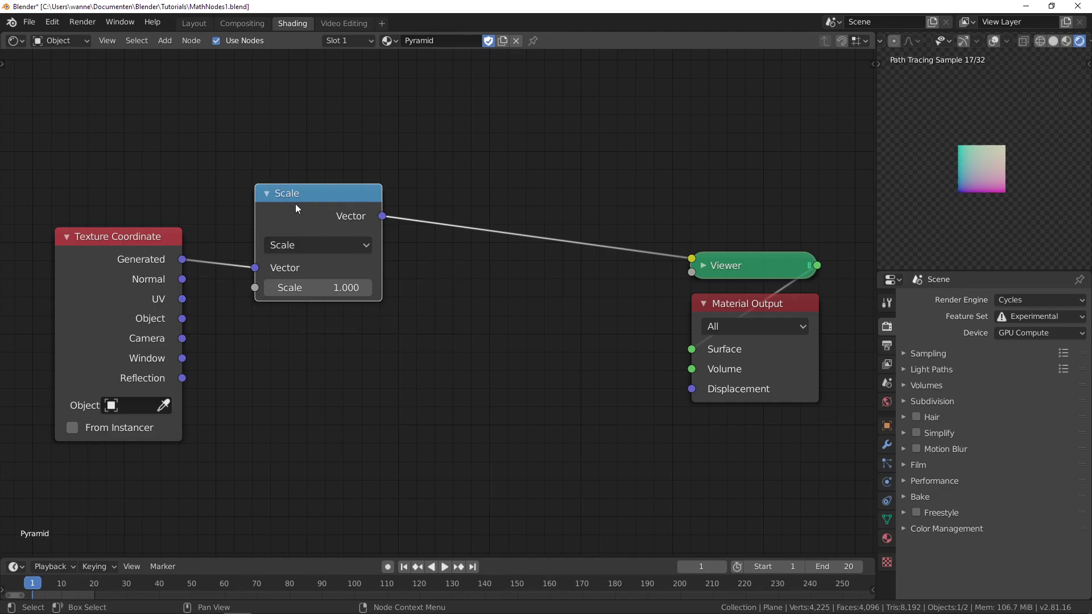
mouse_move(319, 287)
left_mouse_down()
mouse_move(511, 287)
mouse_move(319, 289)
left_mouse_up()
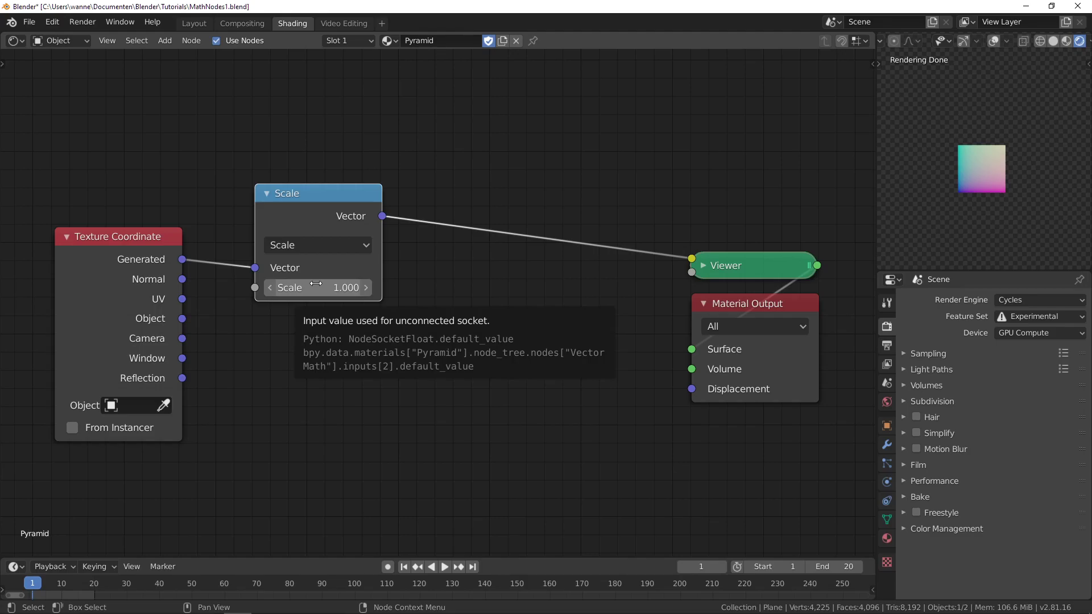
left_click(326, 288)
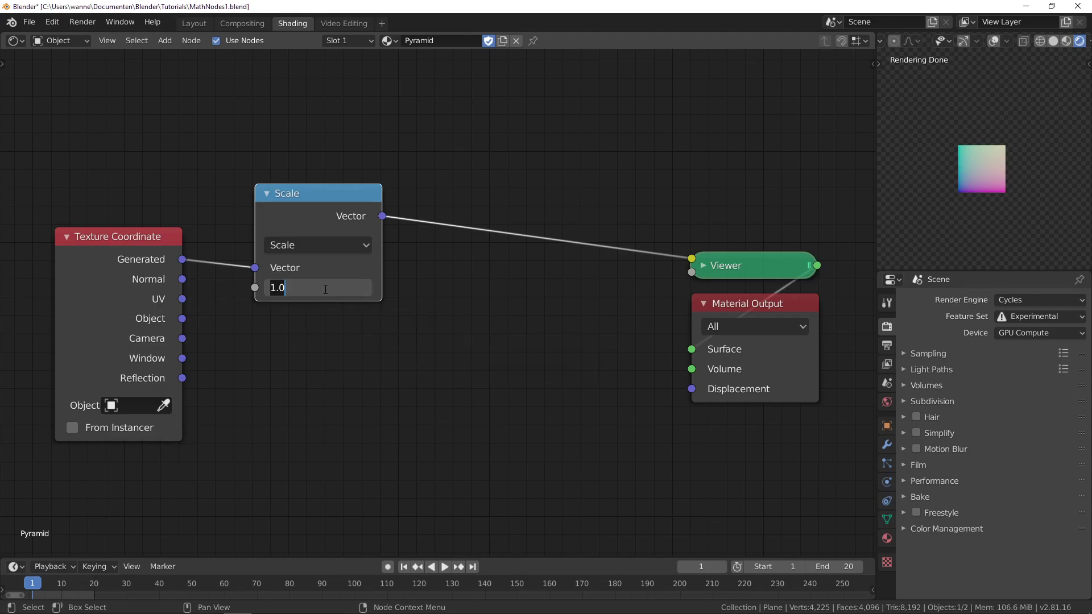
type("8")
key("Return")
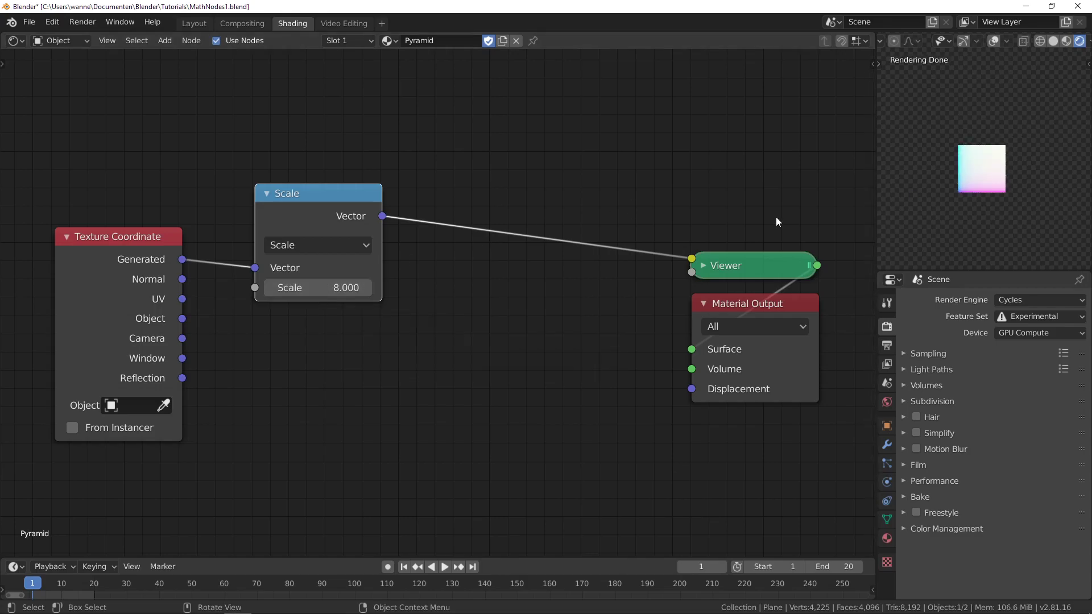
- Move the Viewer and Material Output nodes right to tidy the graph
middle_click_drag(456, 312, 310, 344)
scroll(310, 342, "down", 1)
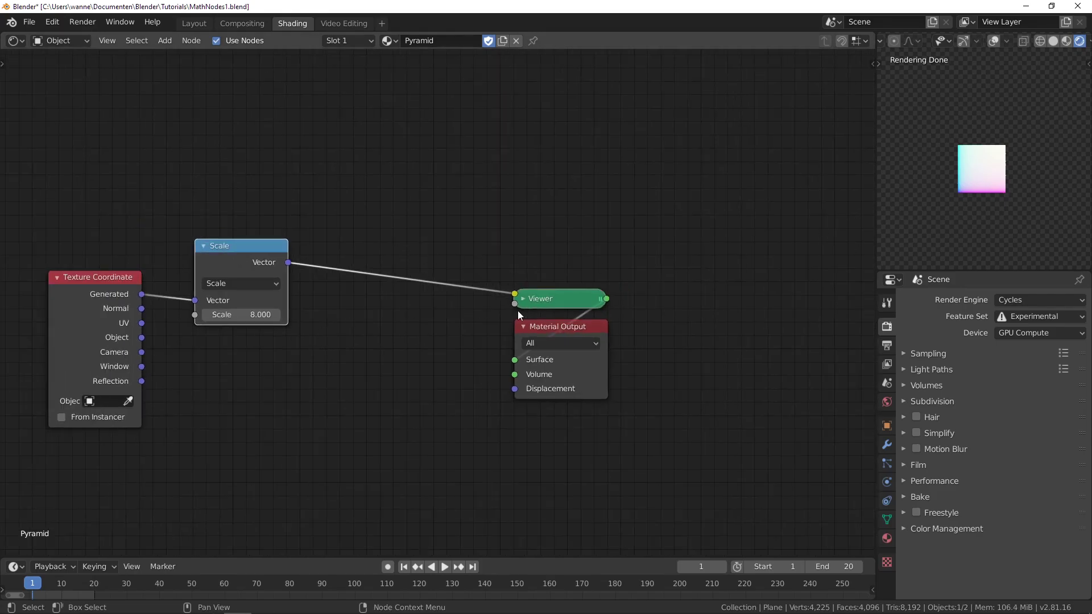
left_click(557, 323)
left_click(559, 305, "shift")
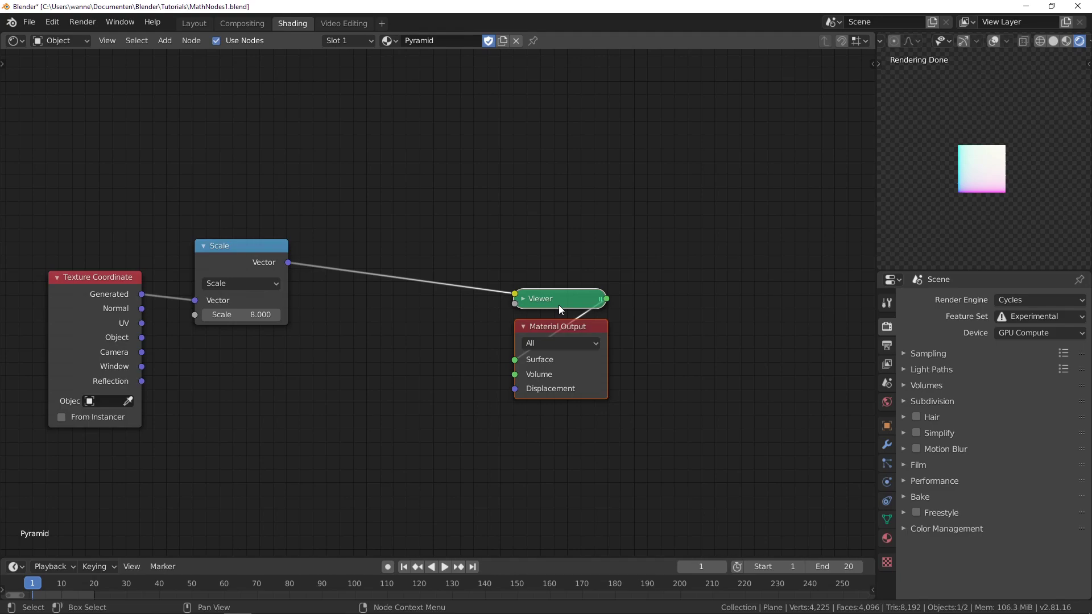
left_click_drag(559, 304, 760, 266)
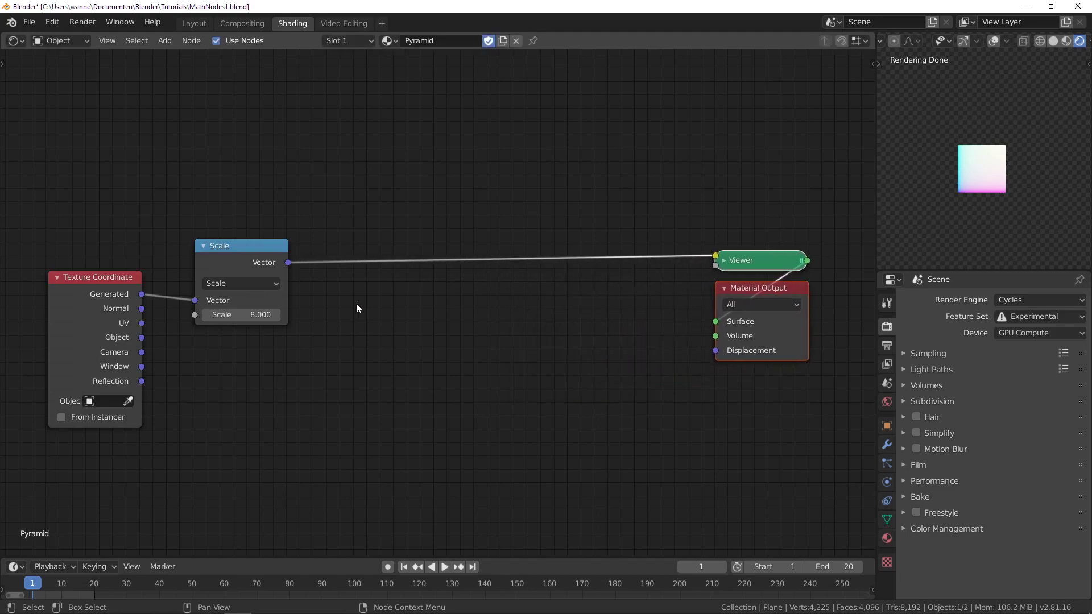
middle_click_drag(292, 329, 209, 342)
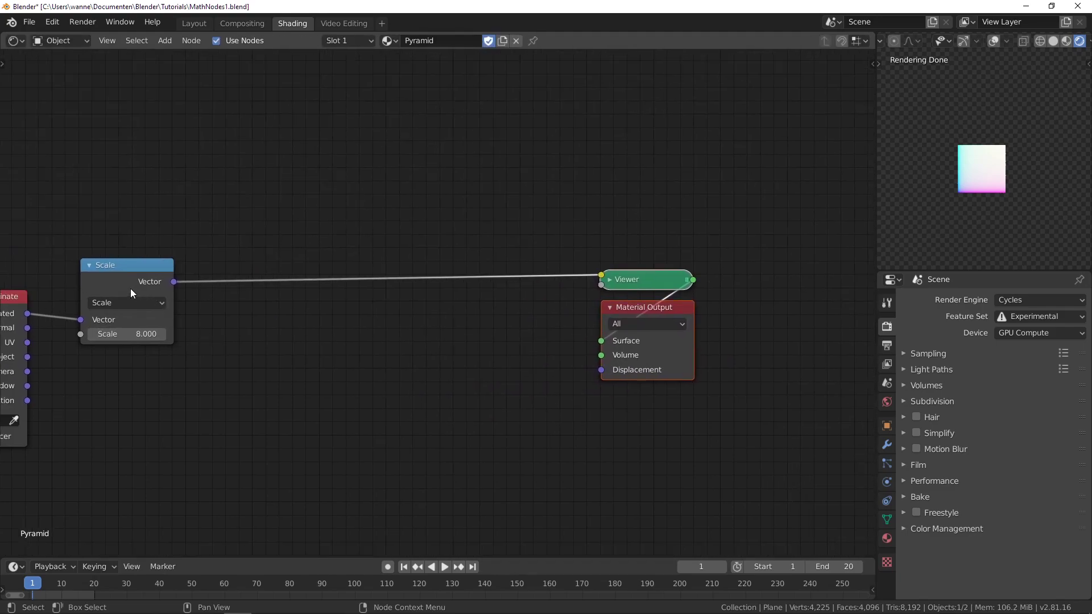
scroll(1002, 189, "up", 5)
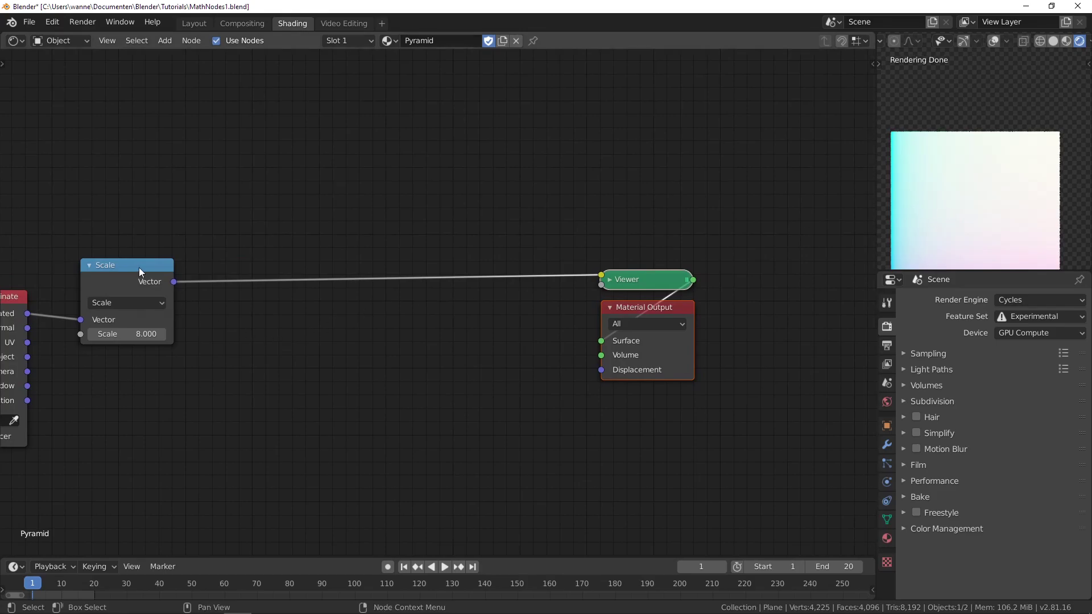
- Duplicate the Scale node onto the Viewer link and change it to Fraction
key("shift+d")
left_click(310, 259)
left_click(300, 292)
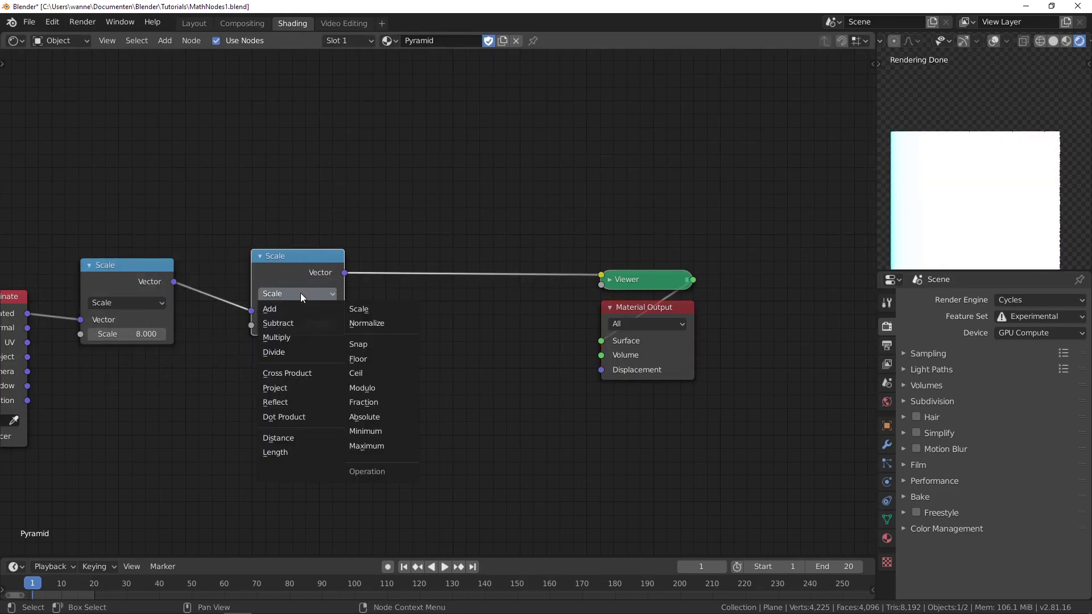
left_click(368, 402)
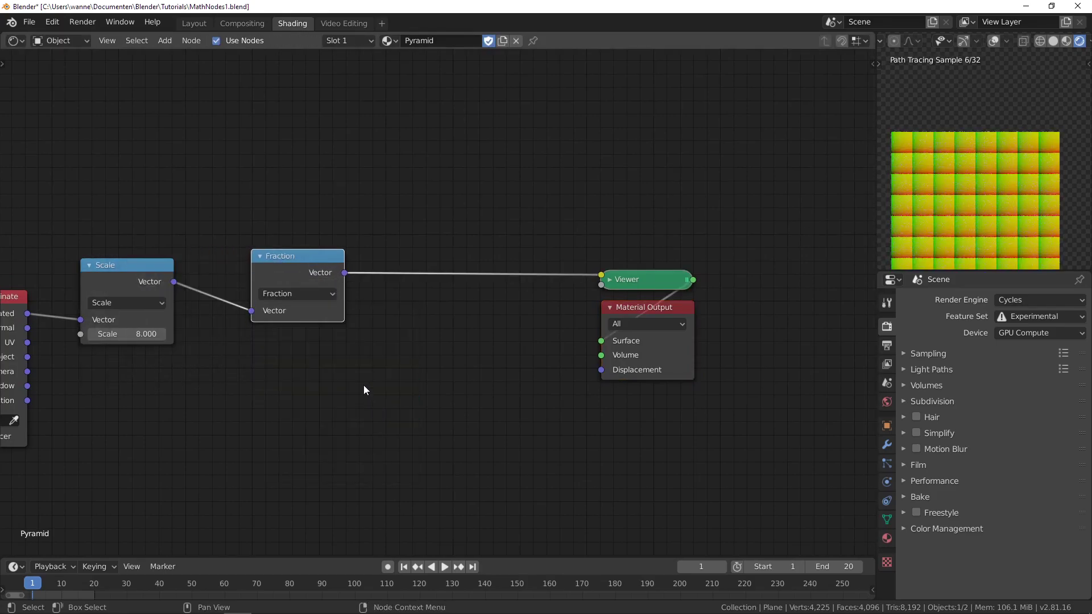
scroll(979, 200, "down", 1)
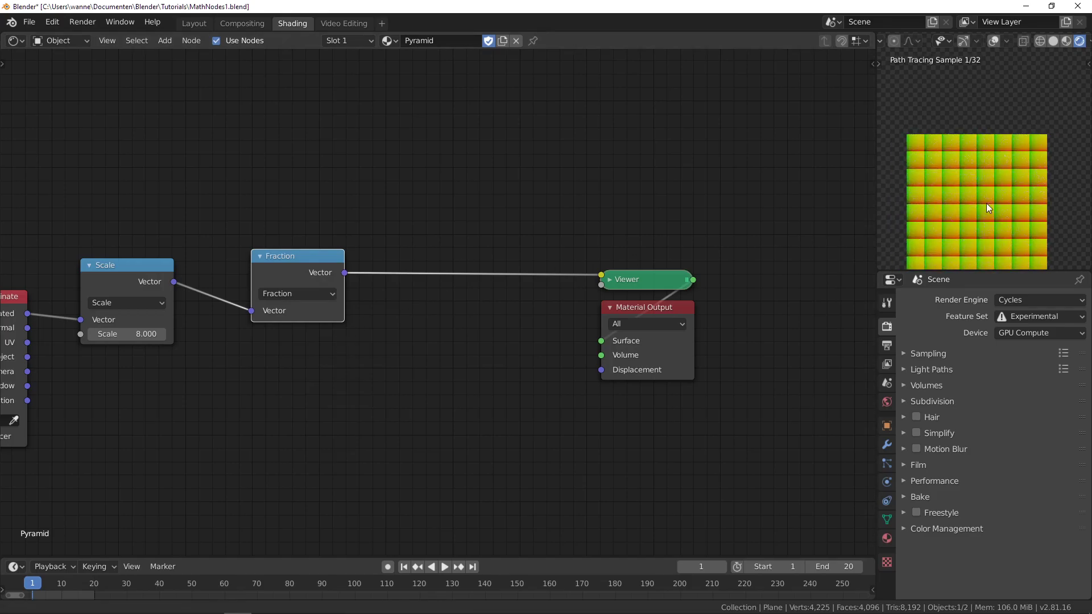
- Raise the Scale value to 10.3 for smaller repeating tiles
middle_click_drag(986, 203, 1002, 179)
scroll(1001, 177, "up", 3)
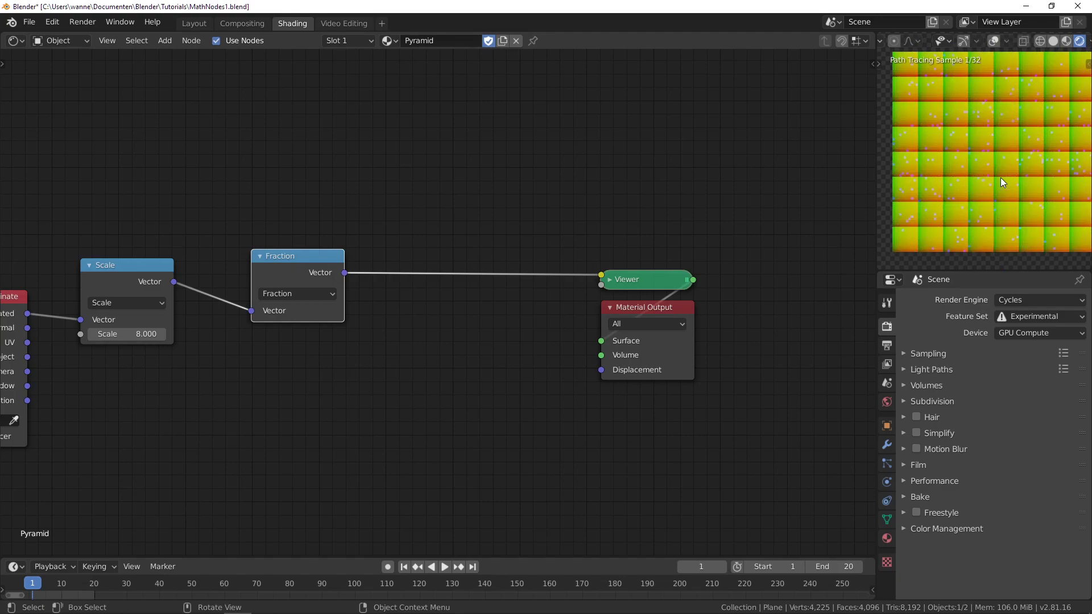
left_click_drag(128, 334, 165, 334)
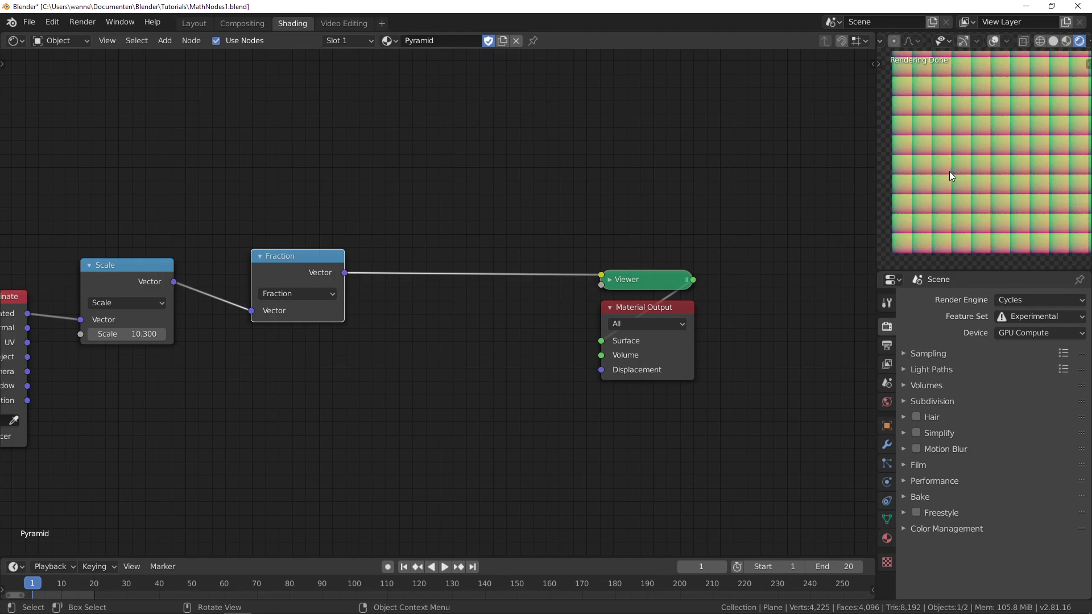
middle_click_drag(431, 322, 367, 327)
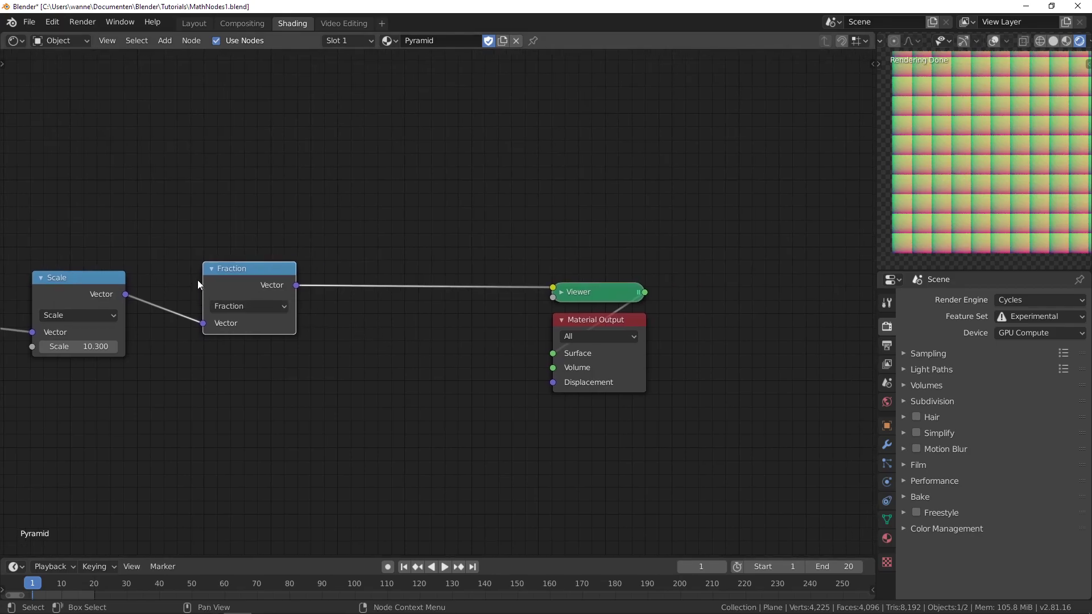
- Add a Subtract vector node after Fraction, subtracting 0.5 from all three components
key("shift+d")
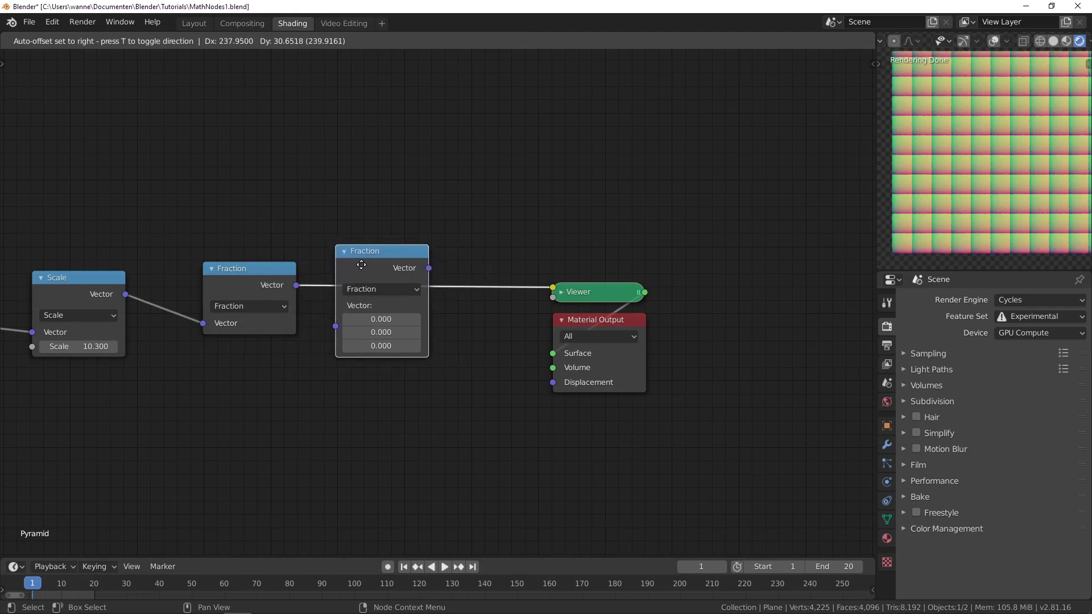
left_click(369, 282)
left_click(368, 285)
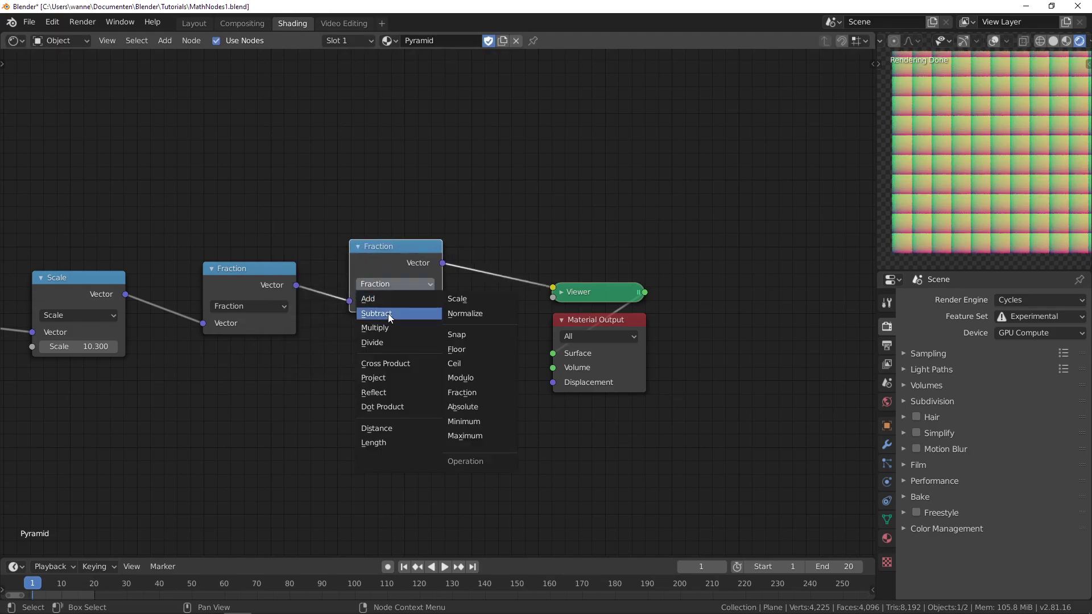
left_click(387, 311)
left_click_drag(372, 331, 372, 355)
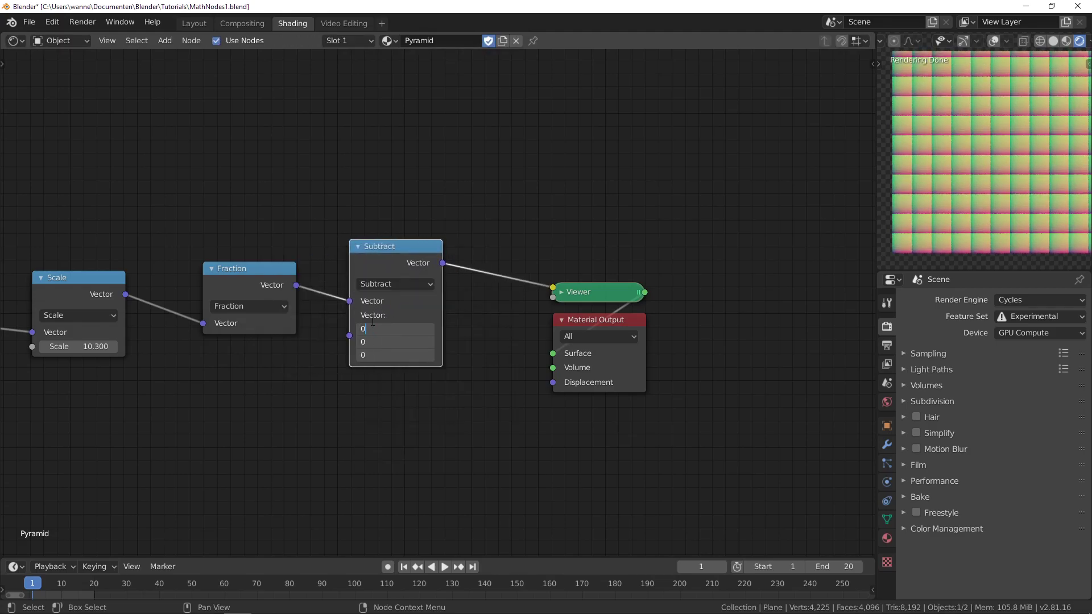
type(".5")
key("Return")
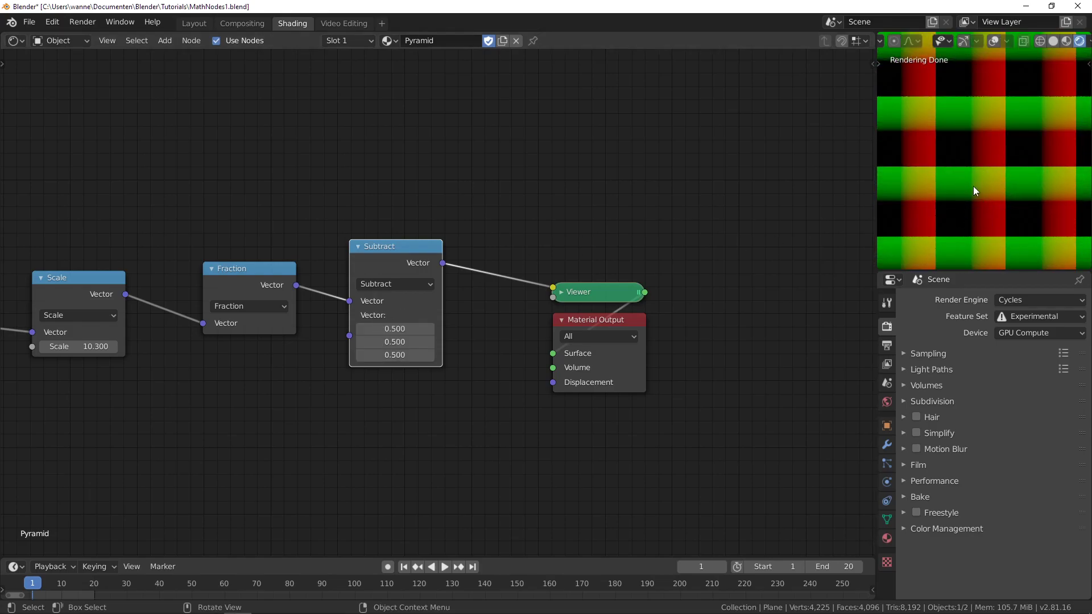
- Lower the Scale value from 10.3 to 2
scroll(974, 186, "down", 5)
left_click(83, 347)
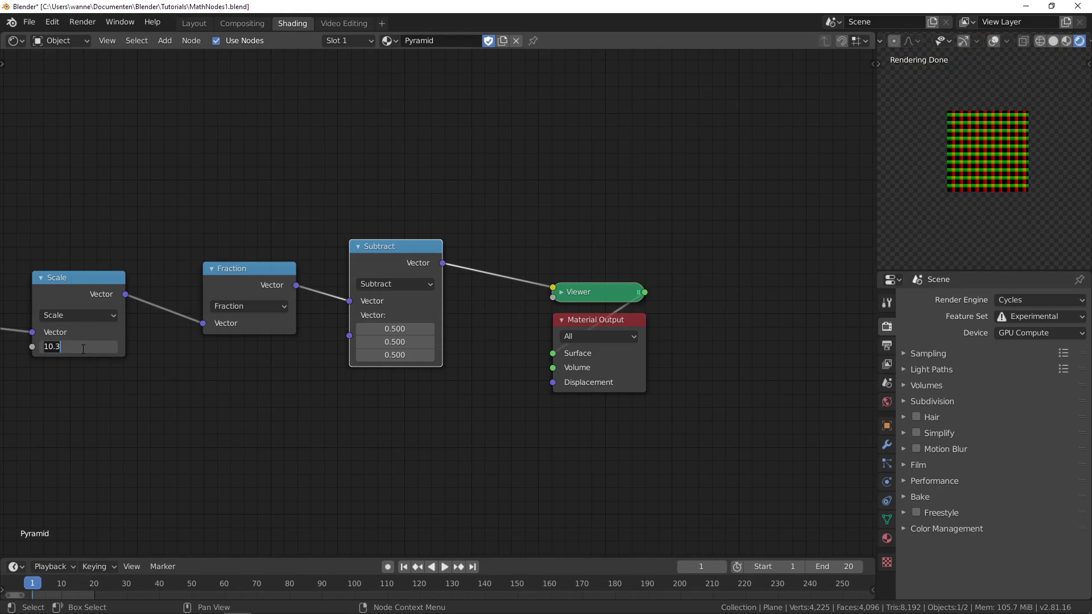
type("2")
key("Return")
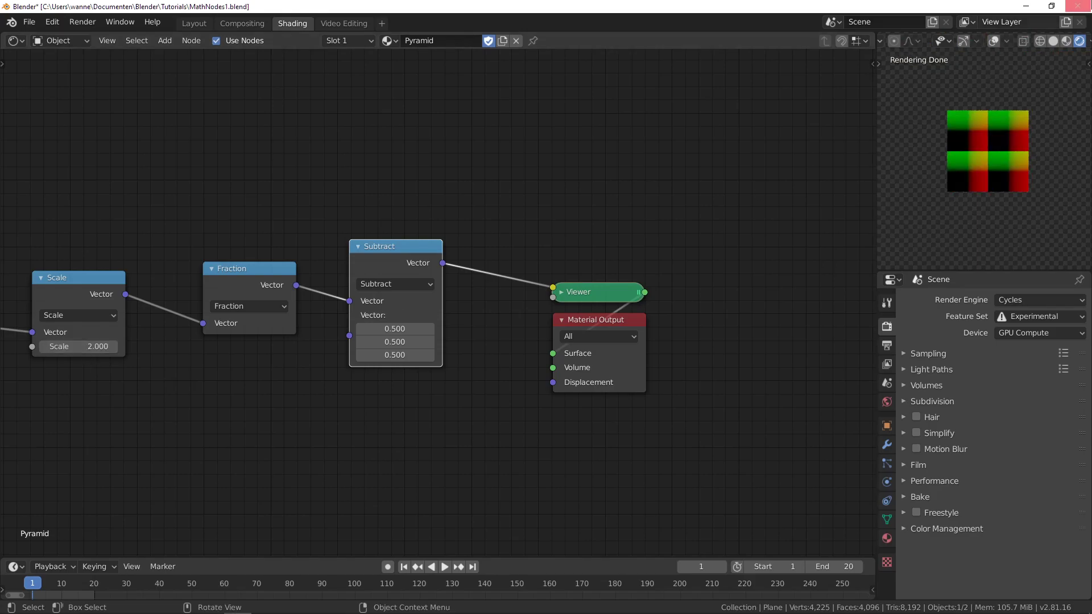
scroll(1052, 233, "up", 5)
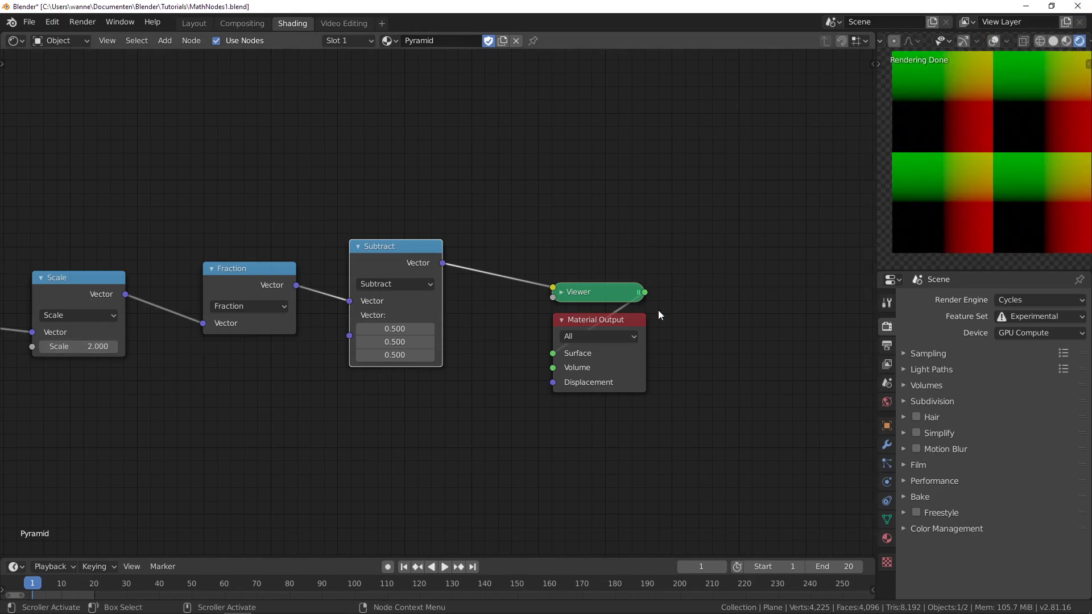
scroll(671, 290, "down", 2)
scroll(660, 320, "down", 1)
- Move the Viewer and Material Output nodes far to the right
middle_click_drag(542, 312, 363, 298)
left_click(346, 300)
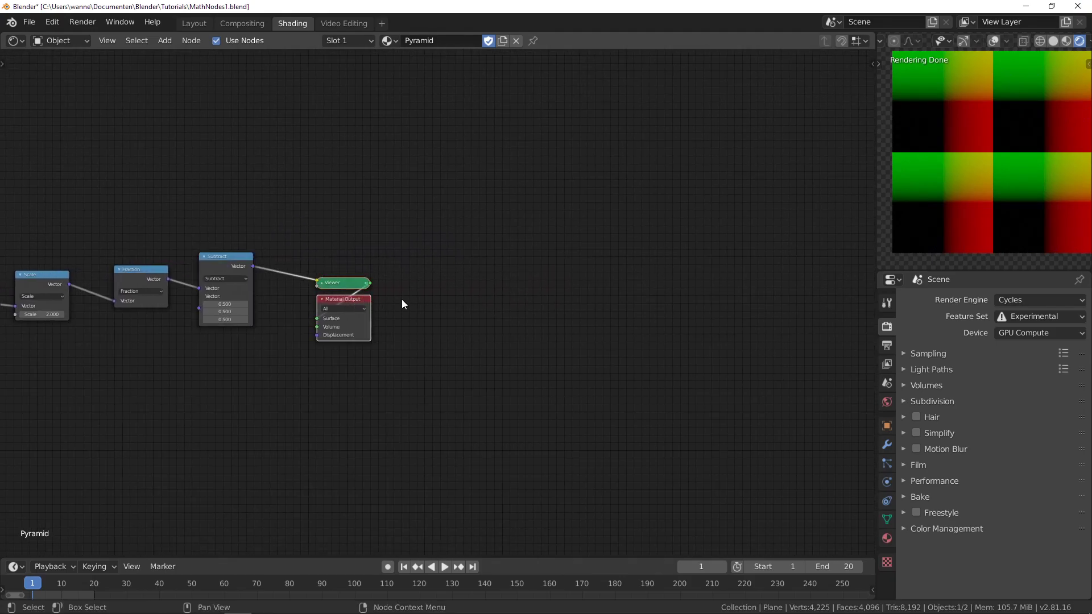
key("g")
left_click(822, 274)
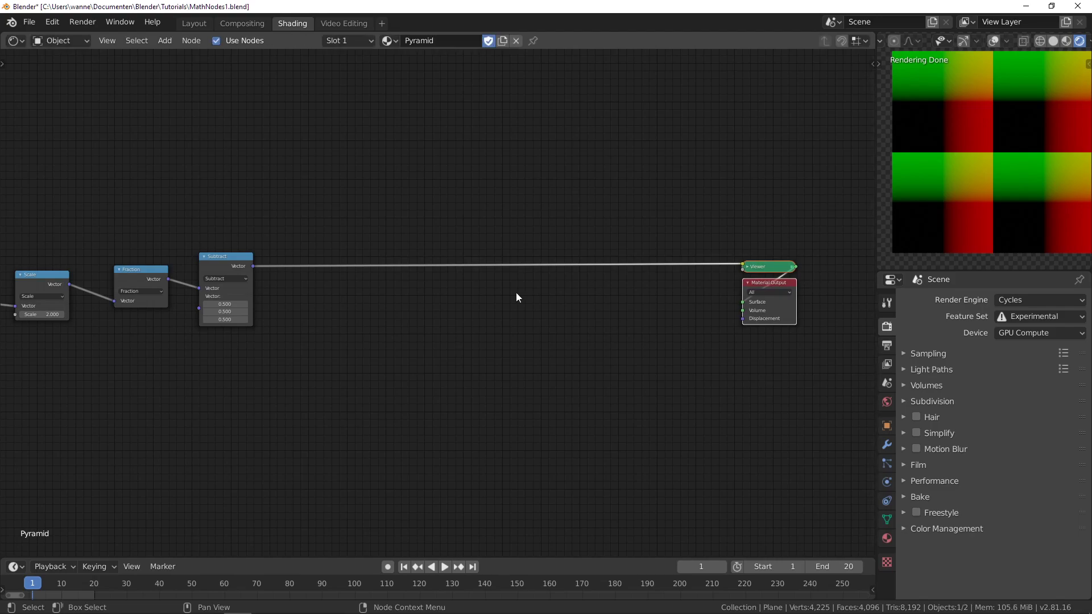
scroll(339, 295, "up", 1)
scroll(312, 299, "down", 2)
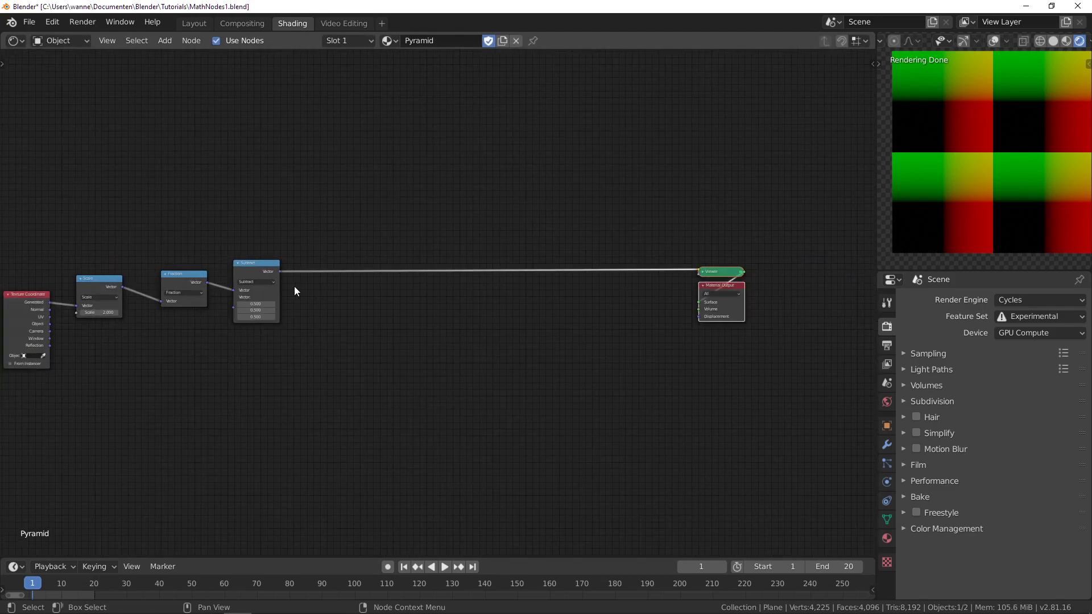
- Scale the spacing of Subtract, Viewer and Material Output along X and Y
left_click(253, 278)
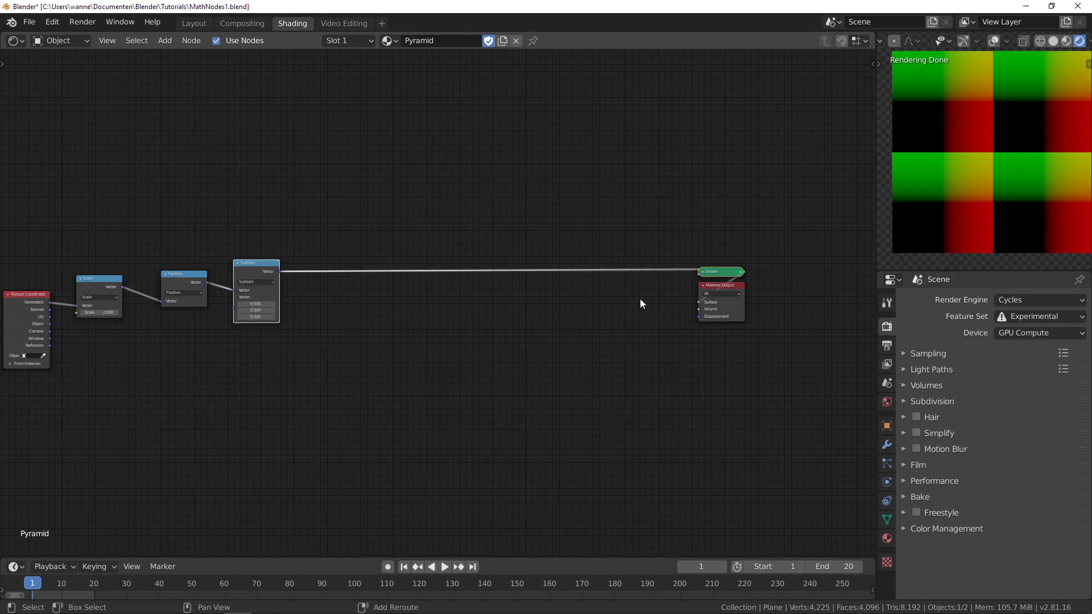
left_click(718, 287, "shift")
left_click(720, 274, "shift")
key("s")
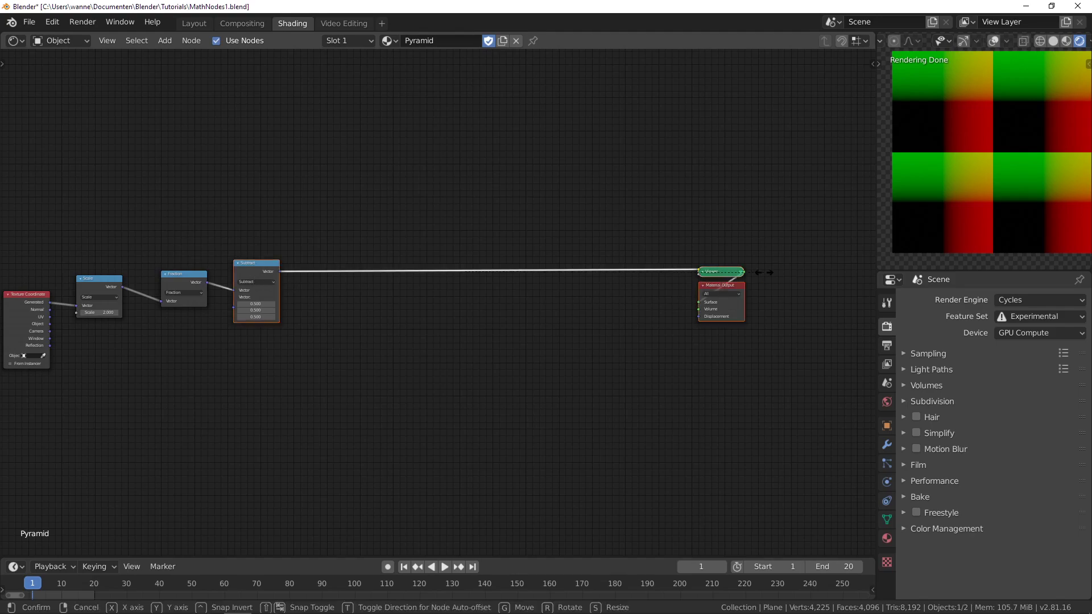
key("x")
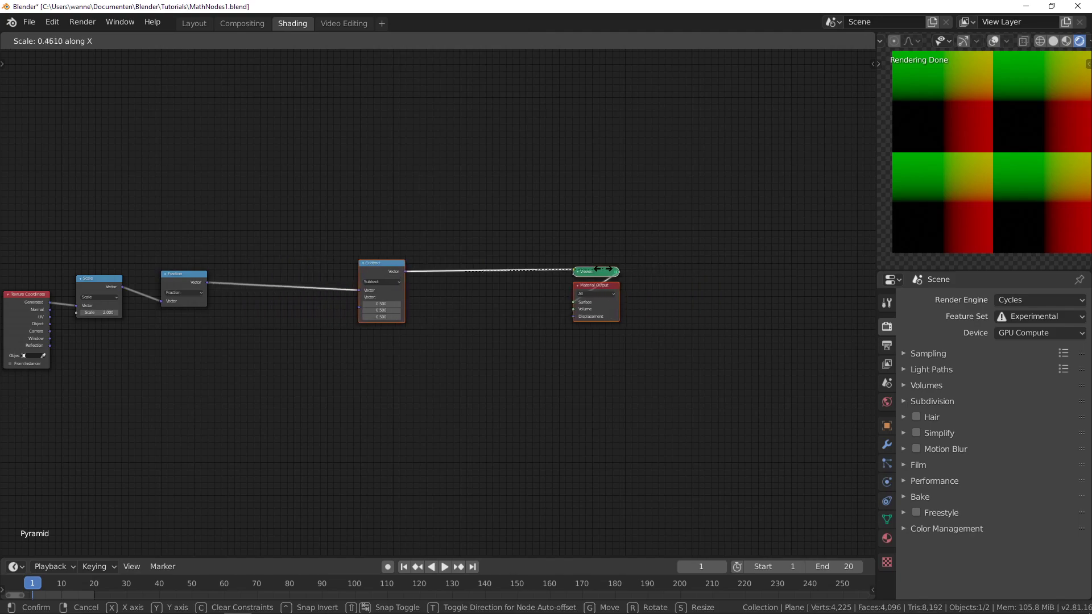
key("y")
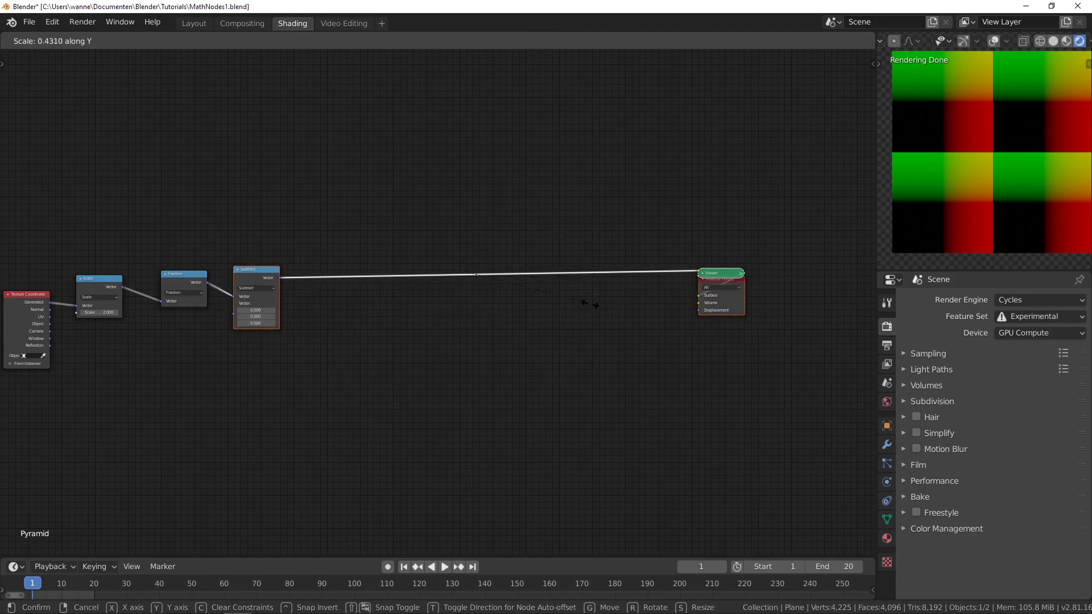
left_click(667, 241)
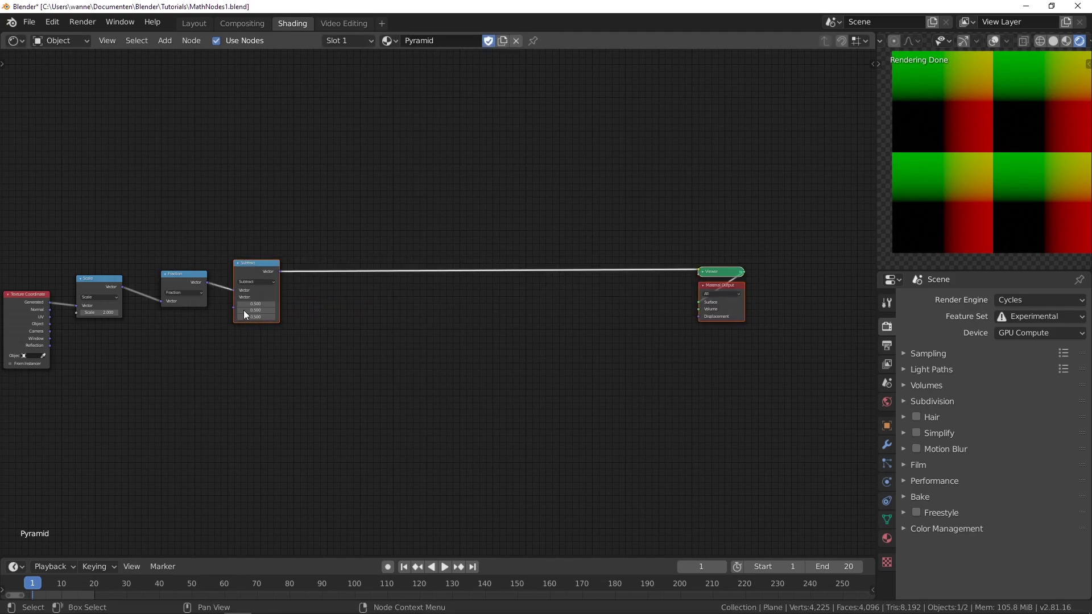
scroll(245, 312, "up", 3)
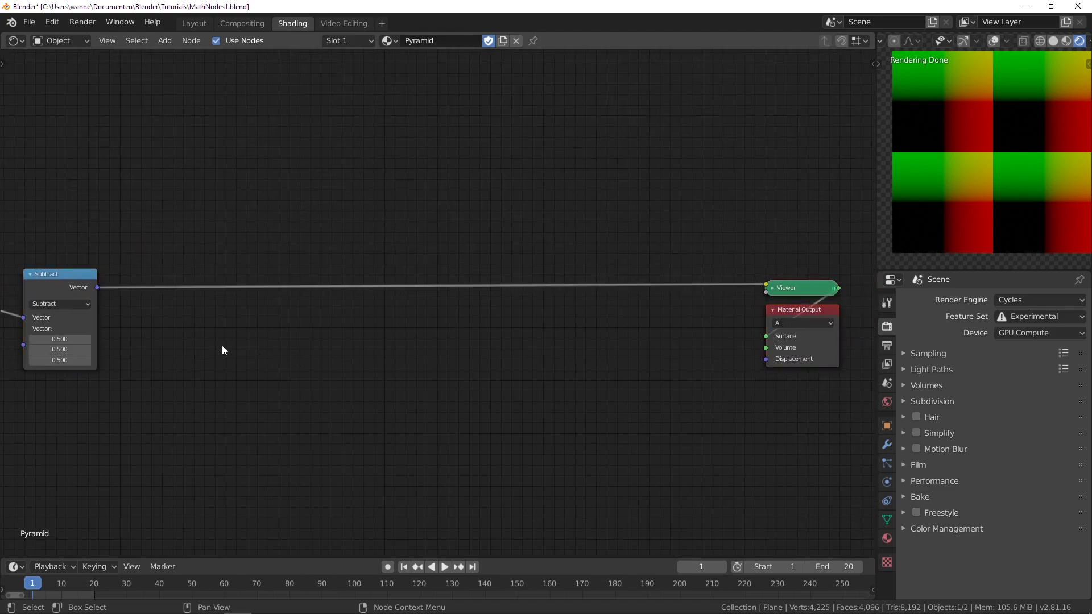
scroll(222, 350, "down", 4)
- Rotate the whole node chain back to a horizontal line
left_click_drag(66, 270, 657, 395)
key("r")
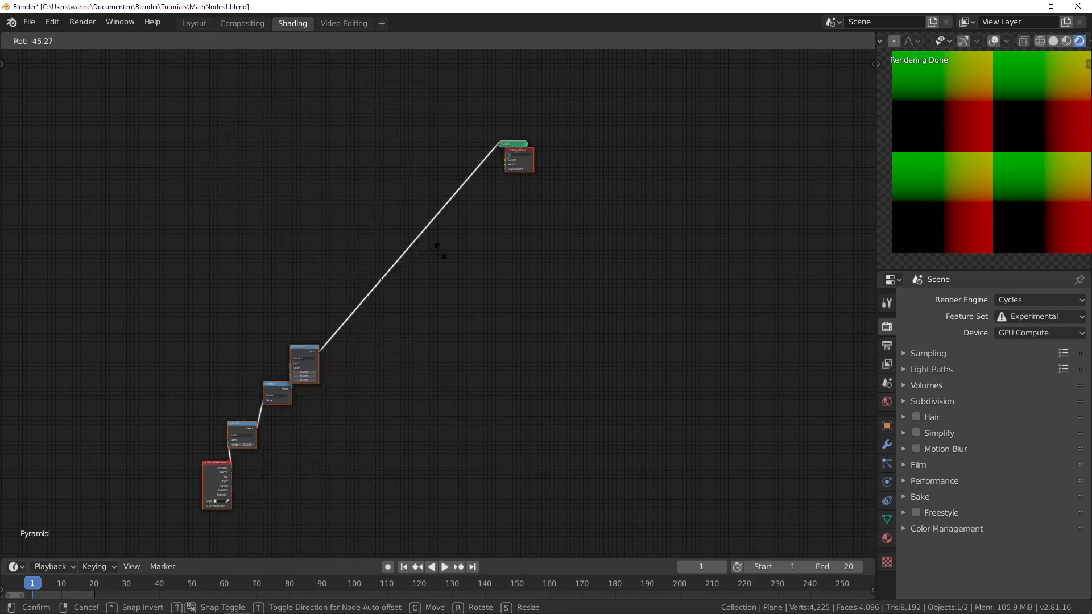
left_click(511, 342)
scroll(394, 374, "up", 3)
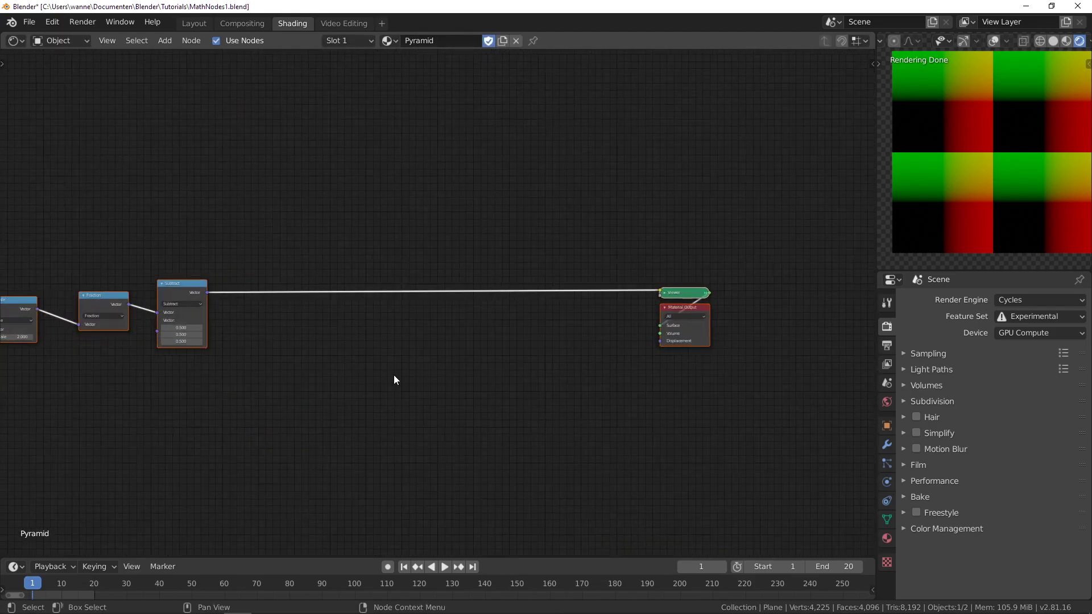
middle_click_drag(323, 373, 415, 400)
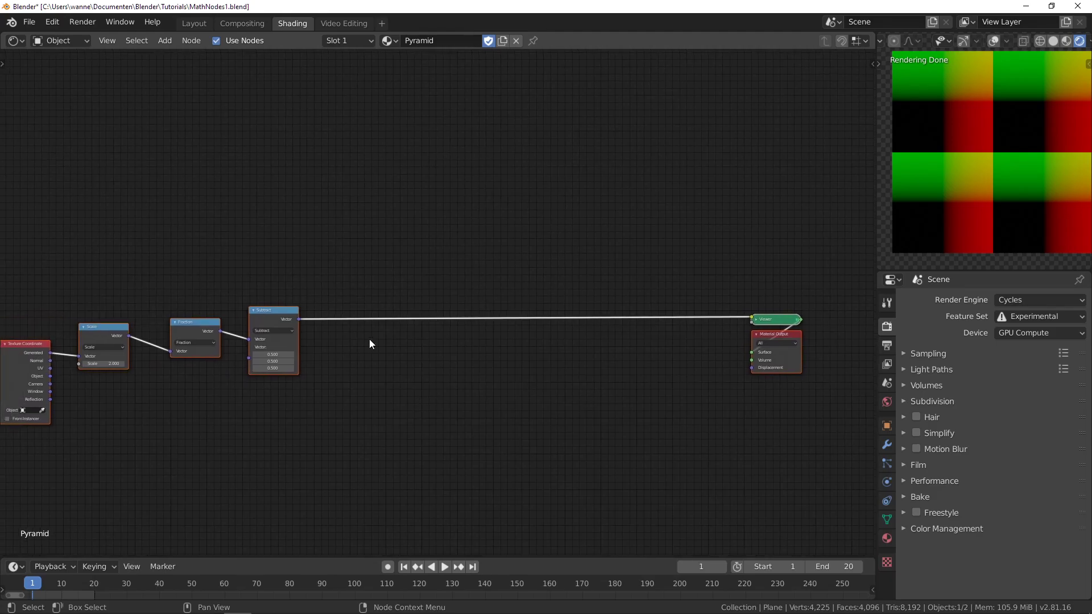
scroll(393, 352, "down", 1)
scroll(343, 352, "up", 1)
scroll(330, 354, "up", 2)
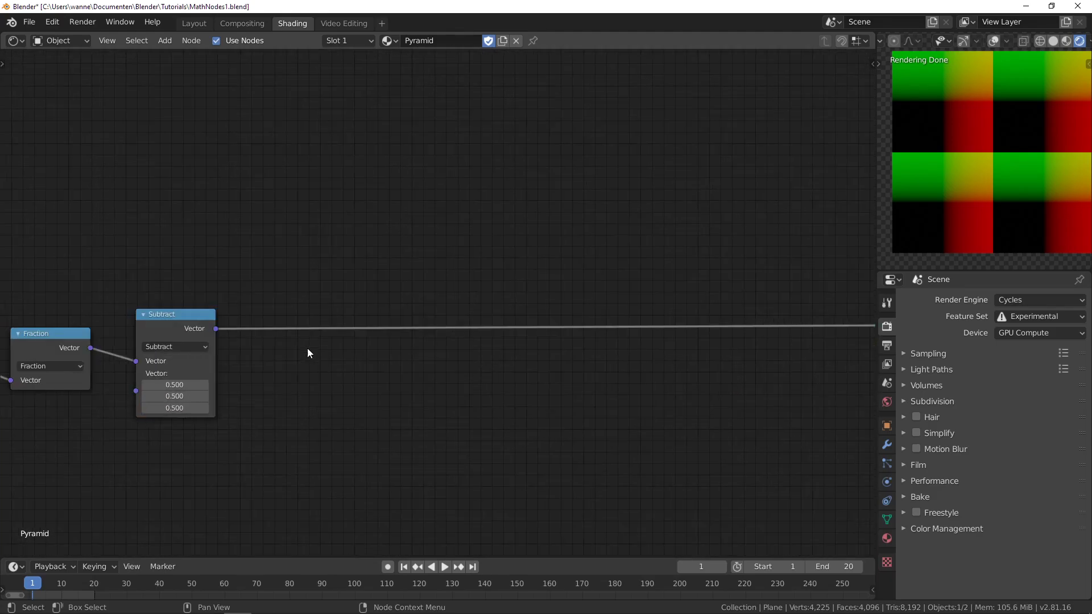
- Insert a Separate XYZ node after the Subtract node
scroll(295, 360, "up", 1)
key("shift+a")
mouse_move(295, 360)
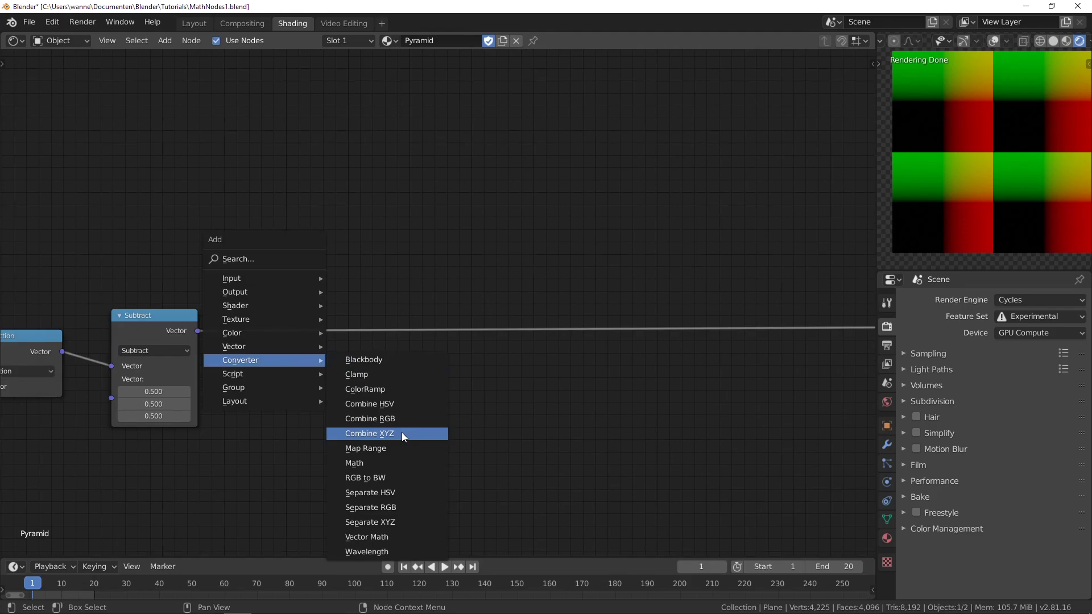
left_click(390, 522)
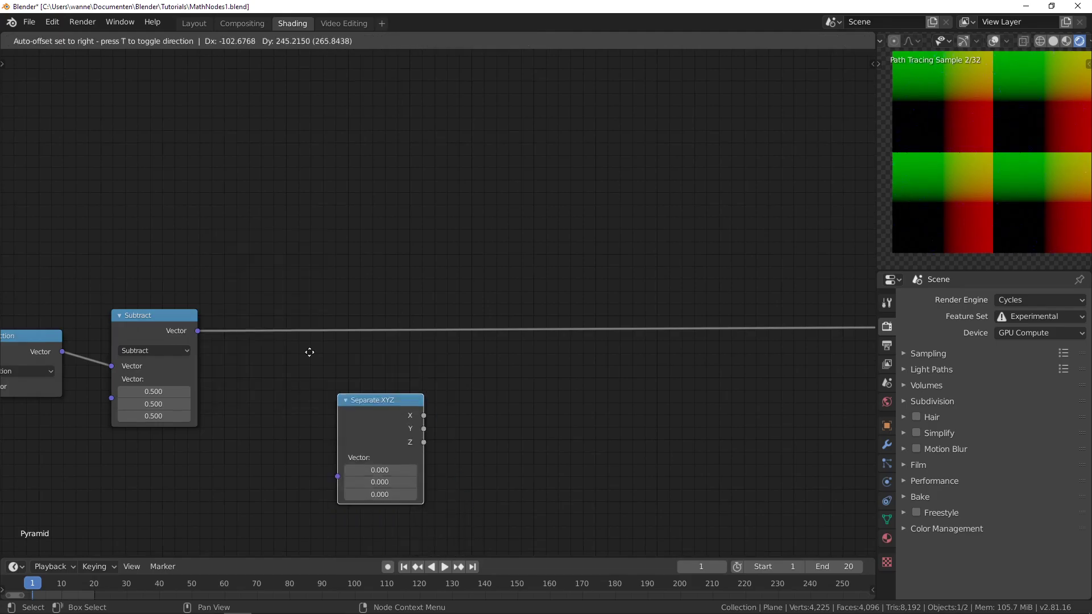
left_click(254, 278)
- Insert a Combine XYZ before the Viewer, feeding Separate XYZ's X into its Z
key("shift+a")
mouse_move(432, 230)
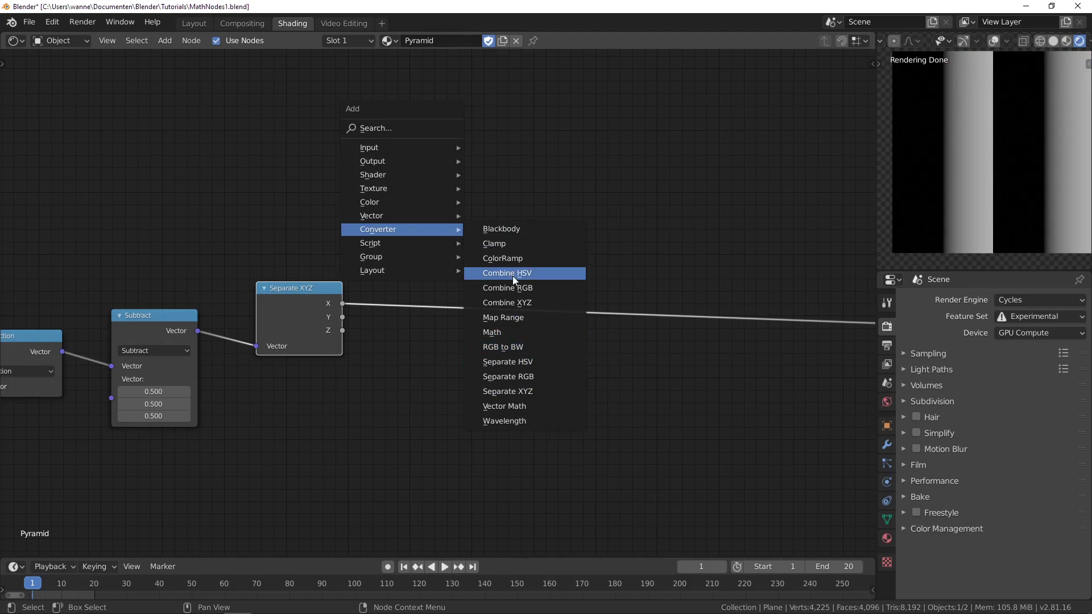
left_click(515, 304)
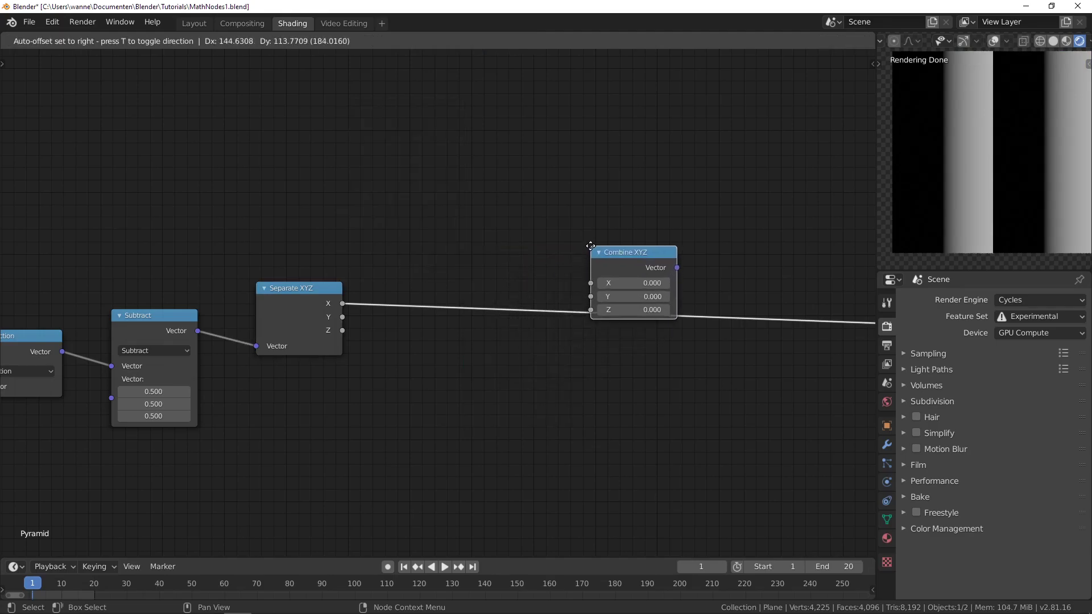
left_click(592, 244)
left_click_drag(595, 280, 674, 264)
- Move the Viewer and Material Output up and right, and tilt the preview view
middle_click_drag(720, 338, 290, 363)
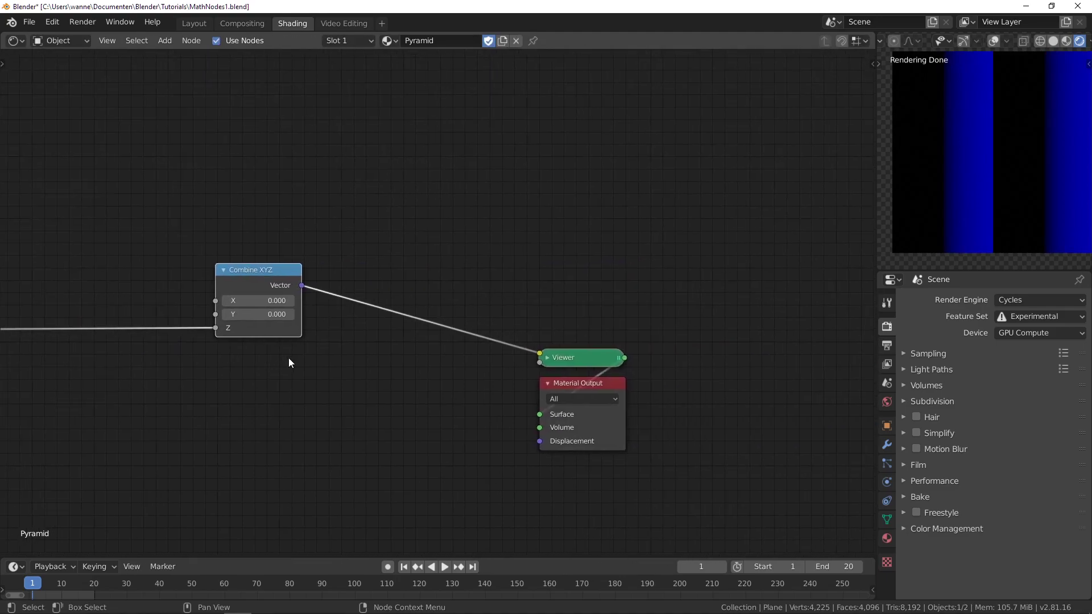
left_click(549, 361)
left_click(572, 384, "shift")
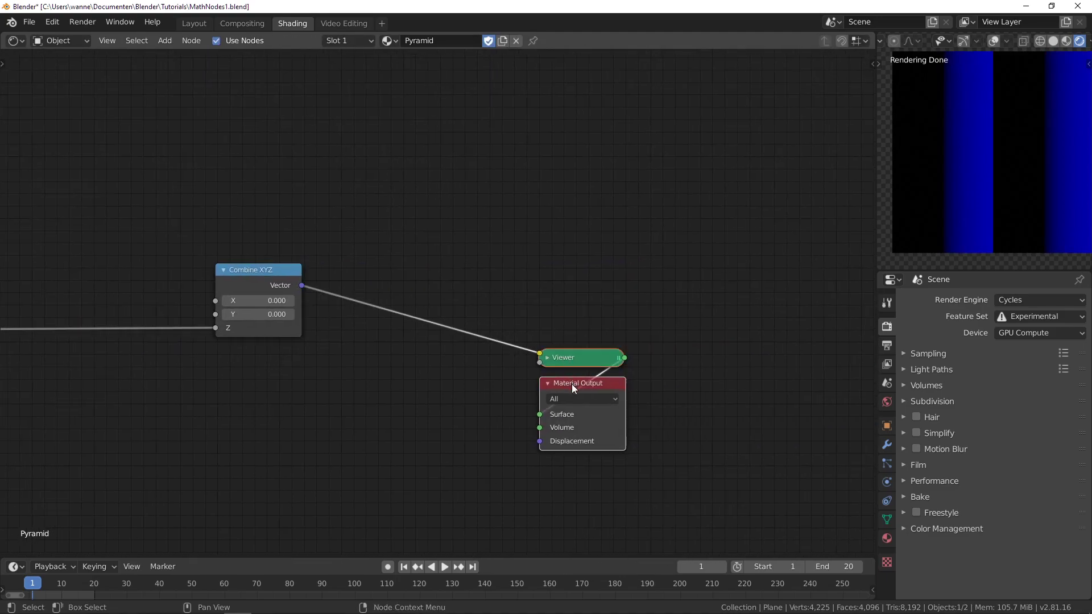
left_click_drag(571, 384, 655, 286)
middle_click_drag(336, 340, 468, 361)
scroll(1004, 196, "down", 3)
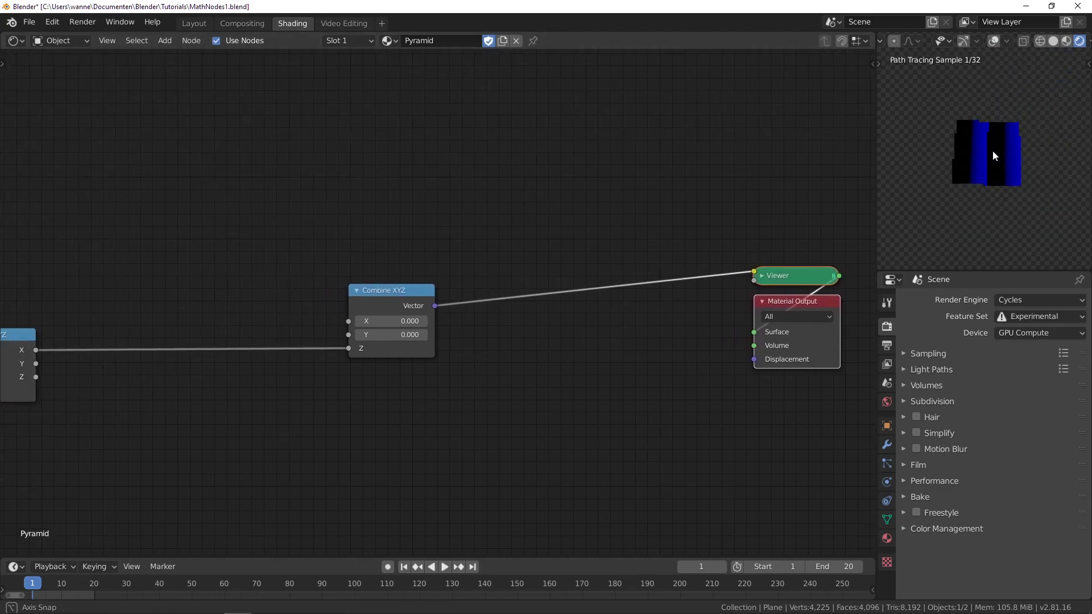
middle_click_drag(992, 150, 992, 94)
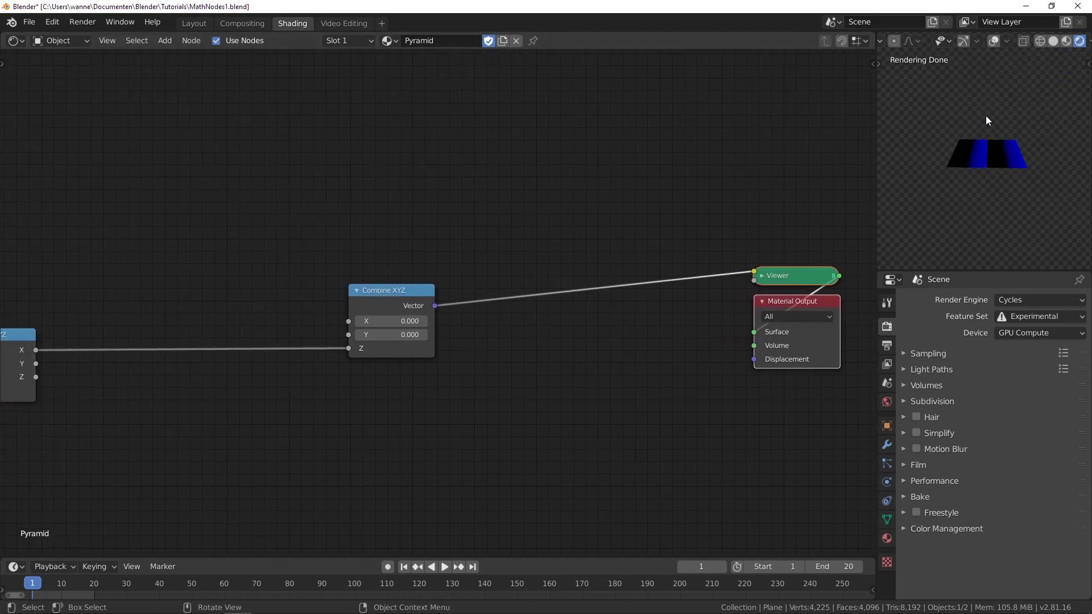
middle_click_drag(231, 454, 366, 436)
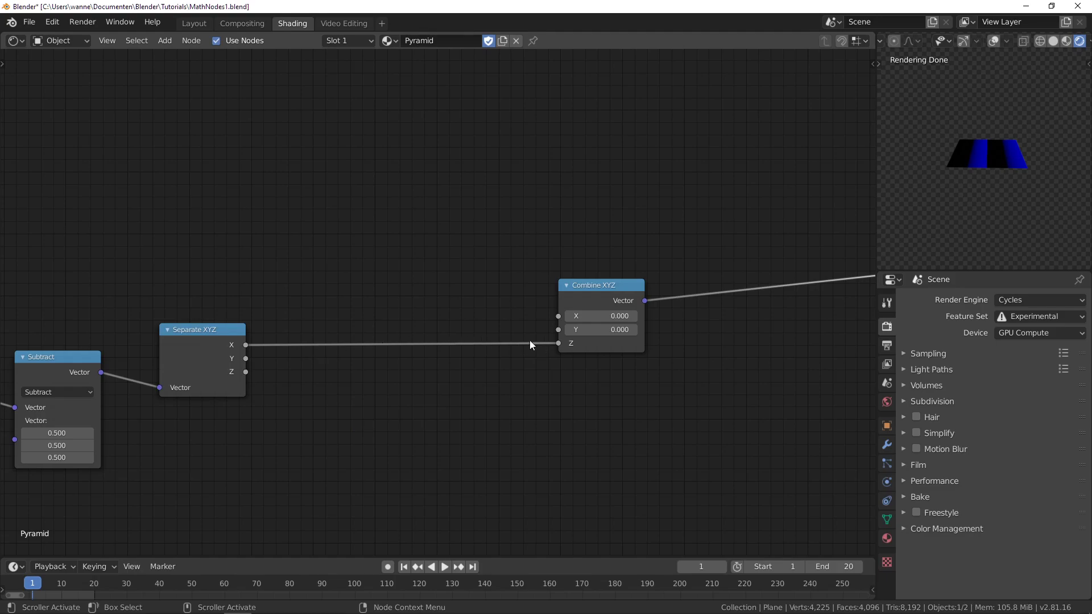
middle_click_drag(393, 396, 363, 394)
- Insert an Absolute math node between Separate XYZ's X and Combine XYZ's Z
key("shift+a")
mouse_move(255, 299)
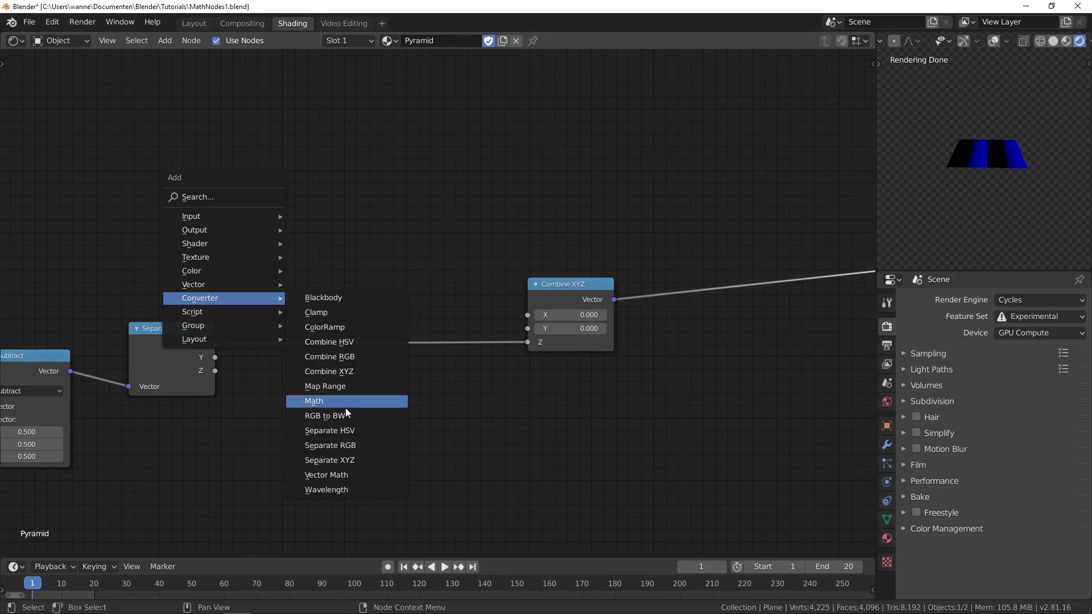
mouse_move(206, 299)
left_click(326, 408)
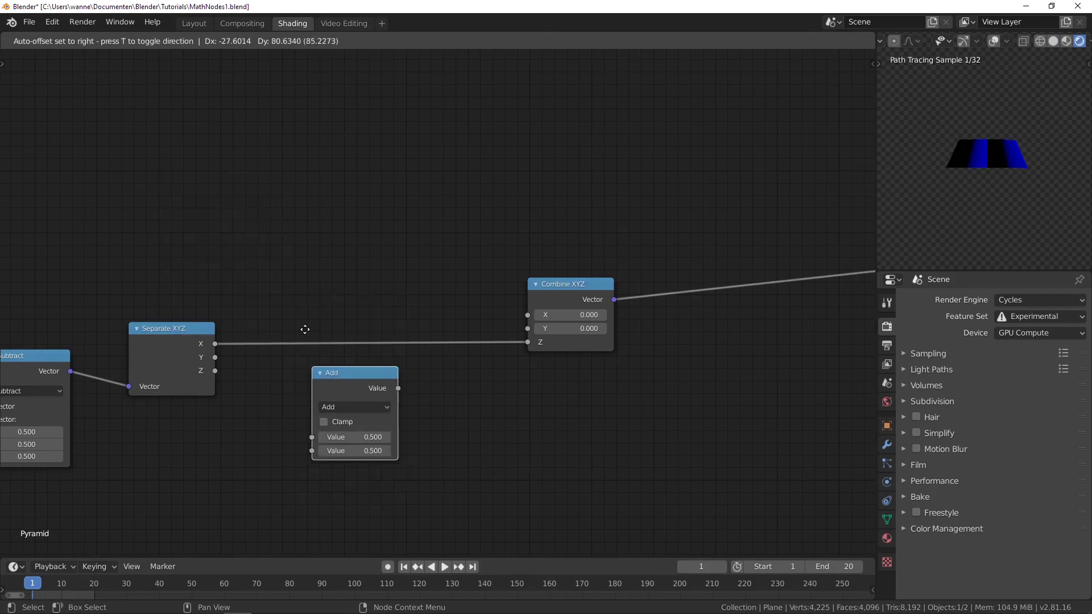
left_click(315, 267)
left_click(326, 278)
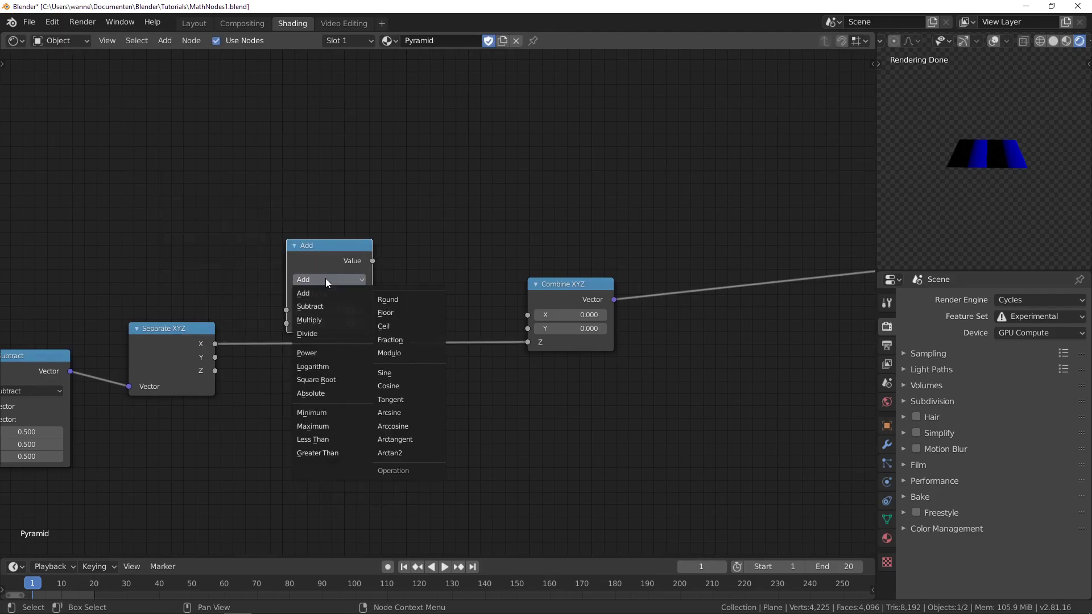
left_click(318, 377)
left_click_drag(324, 256, 289, 294)
- Duplicate the Absolute node and connect Separate XYZ's Y into it
key("shift+d")
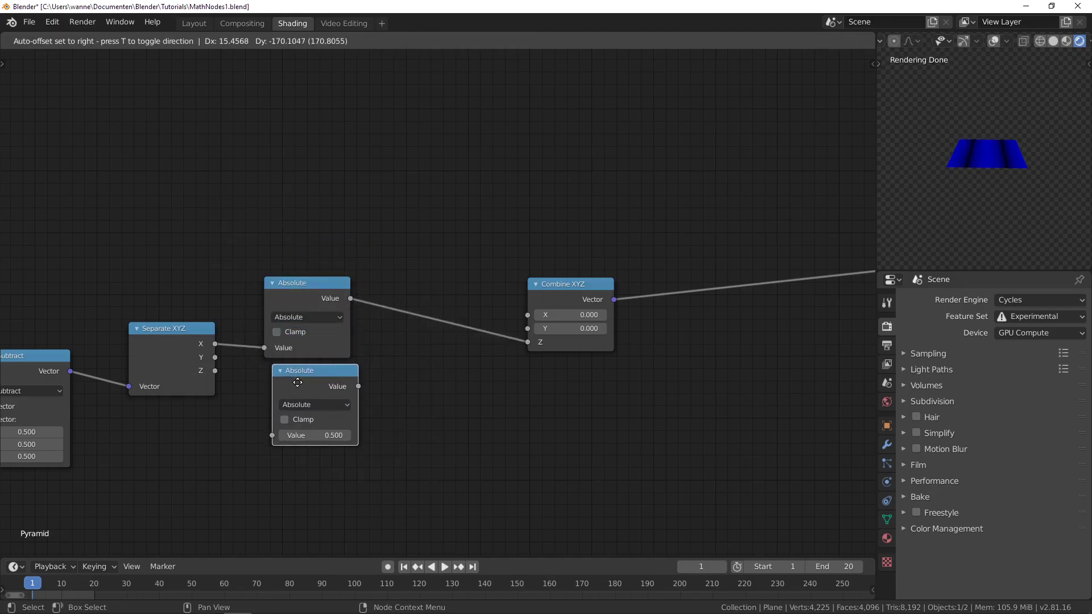
left_click(298, 388)
left_click_drag(216, 357, 268, 434)
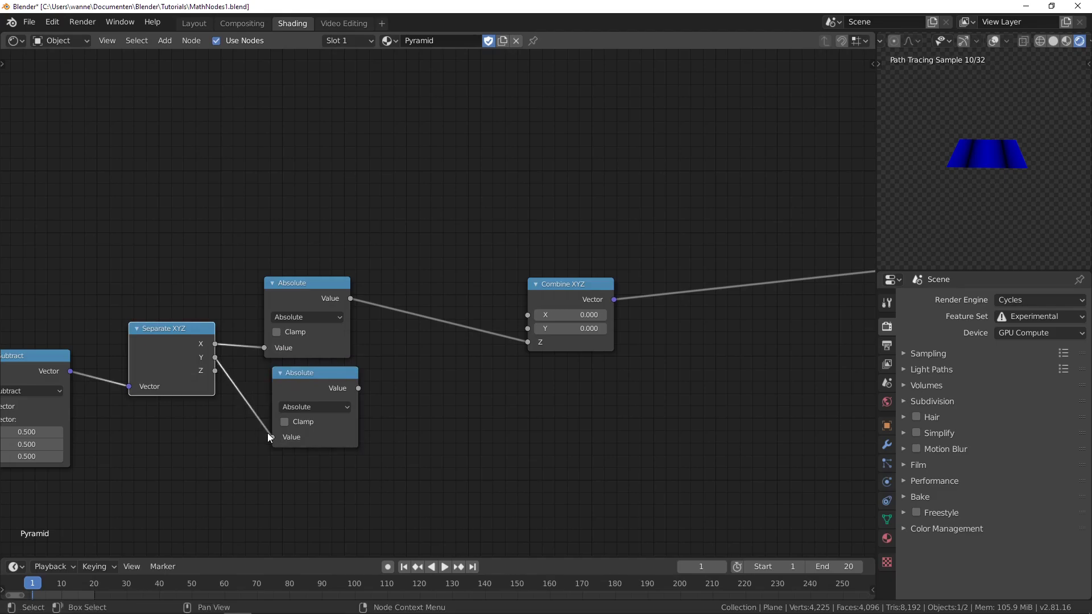
left_click_drag(325, 386, 310, 387)
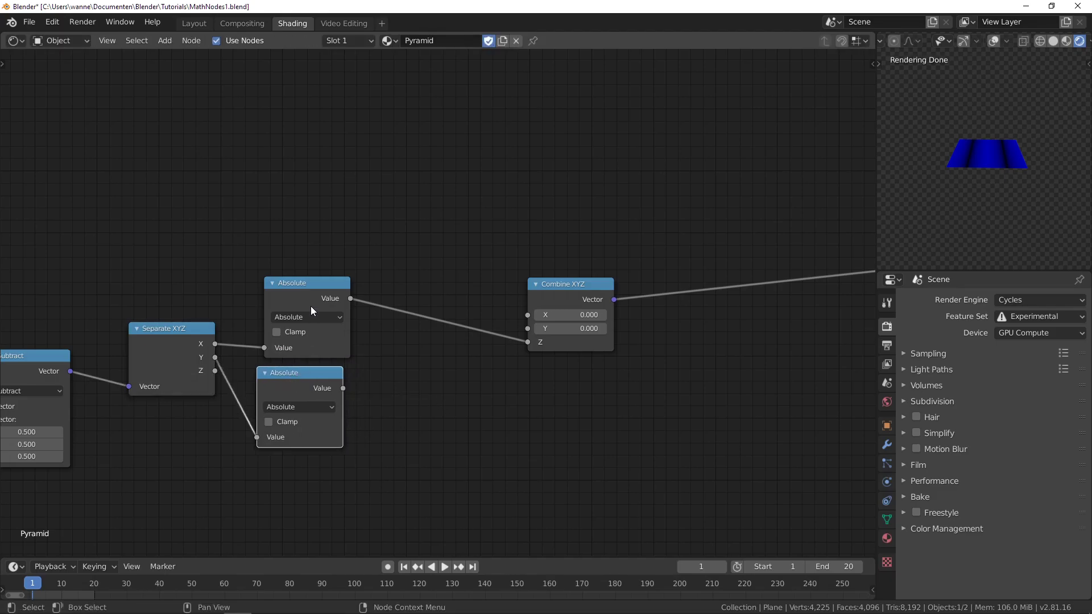
- Preview the upper Absolute result and move Combine XYZ further right
scroll(1023, 202, "up", 5)
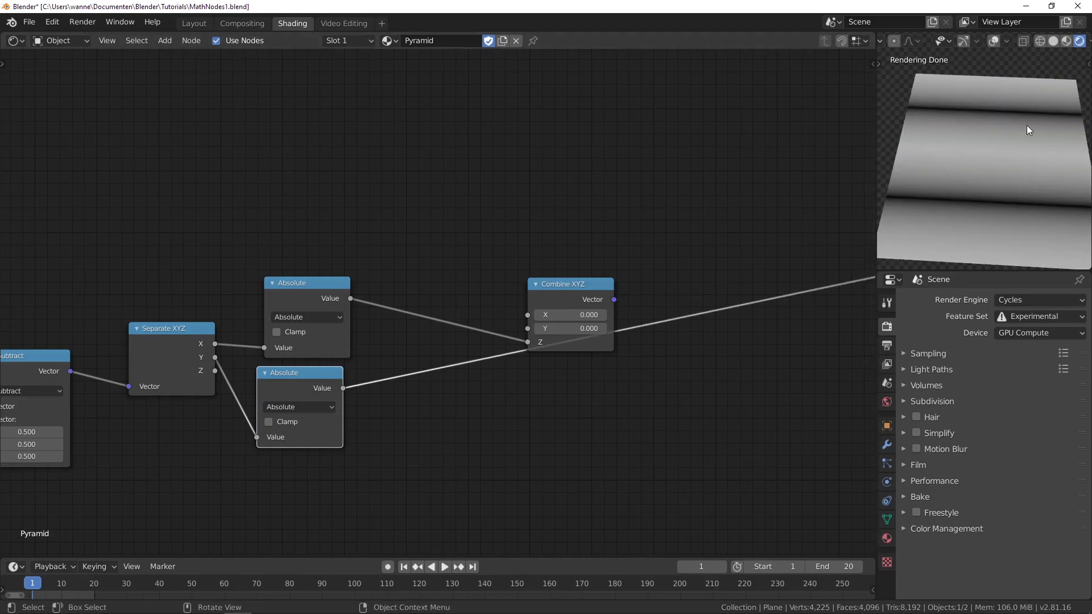
left_click_drag(343, 388, 350, 298, "ctrl")
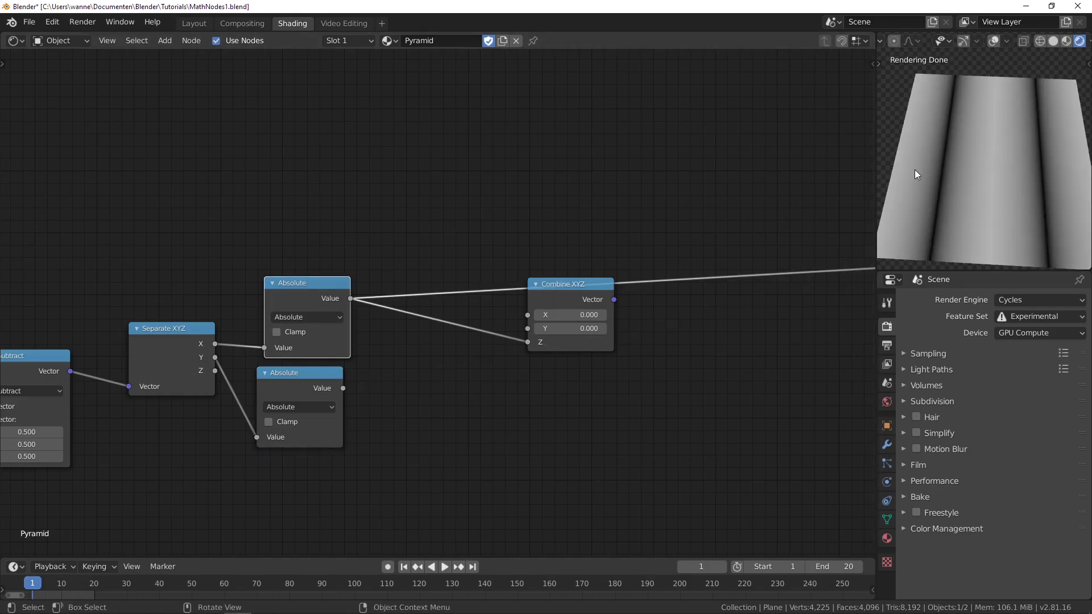
middle_click_drag(507, 366, 407, 350)
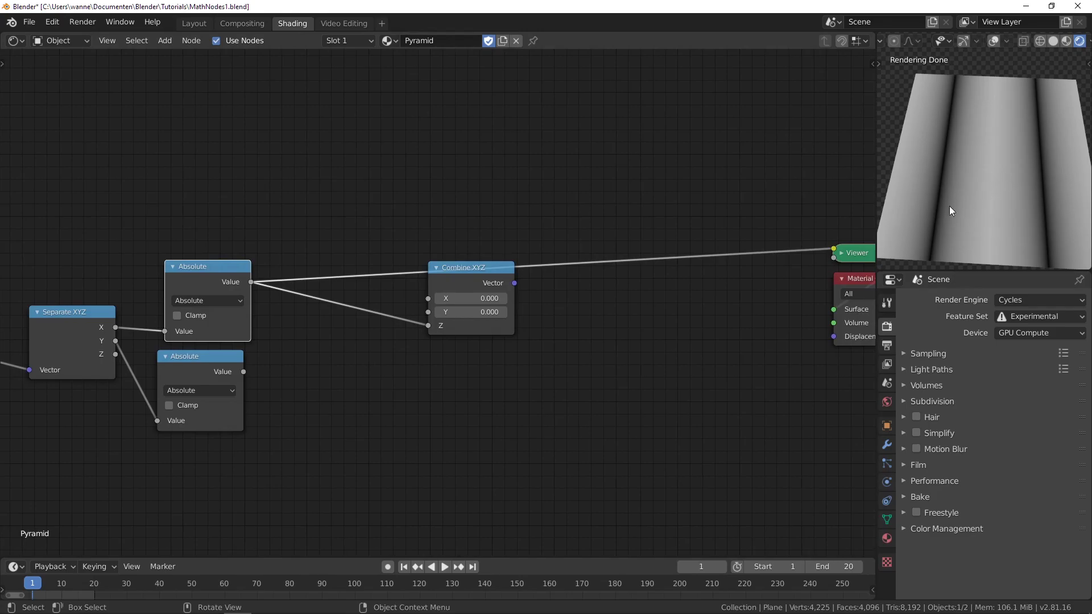
left_click_drag(494, 268, 611, 272)
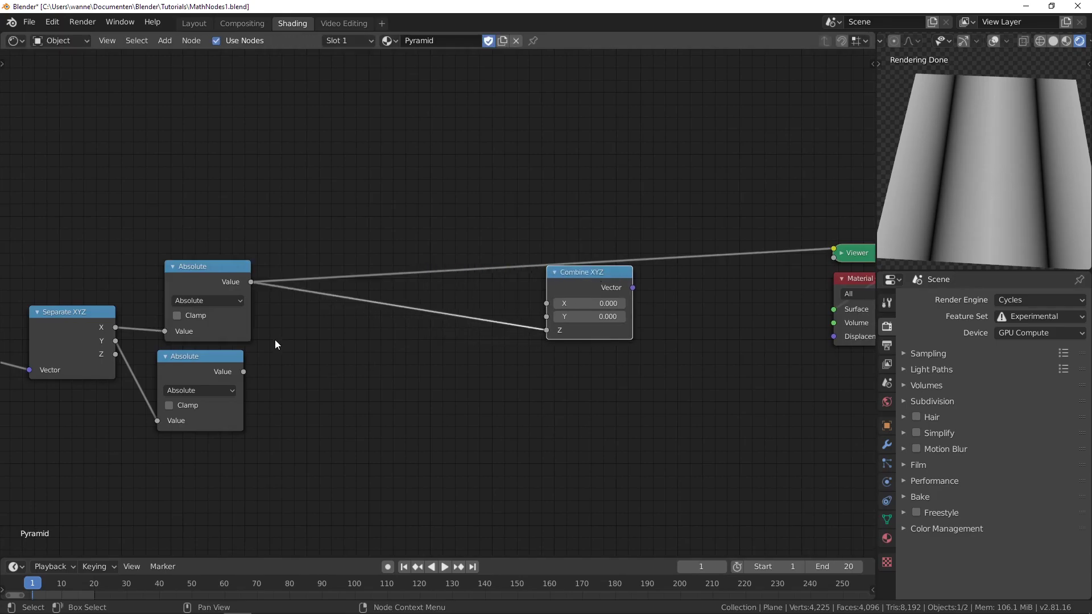
- Add a Maximum math node fed by both Absolute outputs and preview its result
key("shift+a")
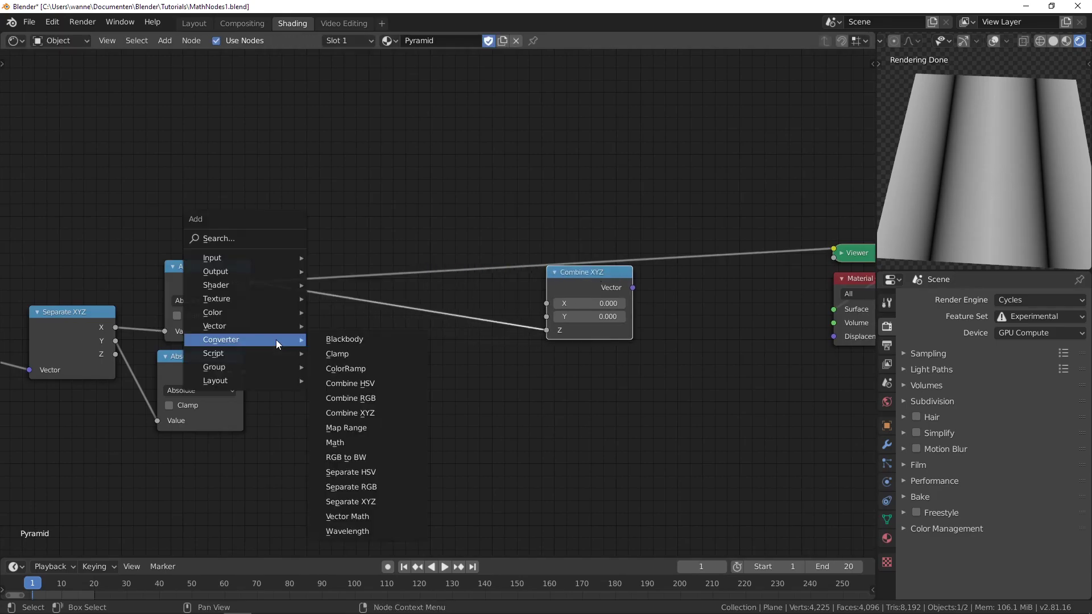
left_click(385, 448)
left_click(312, 362)
left_click(315, 374)
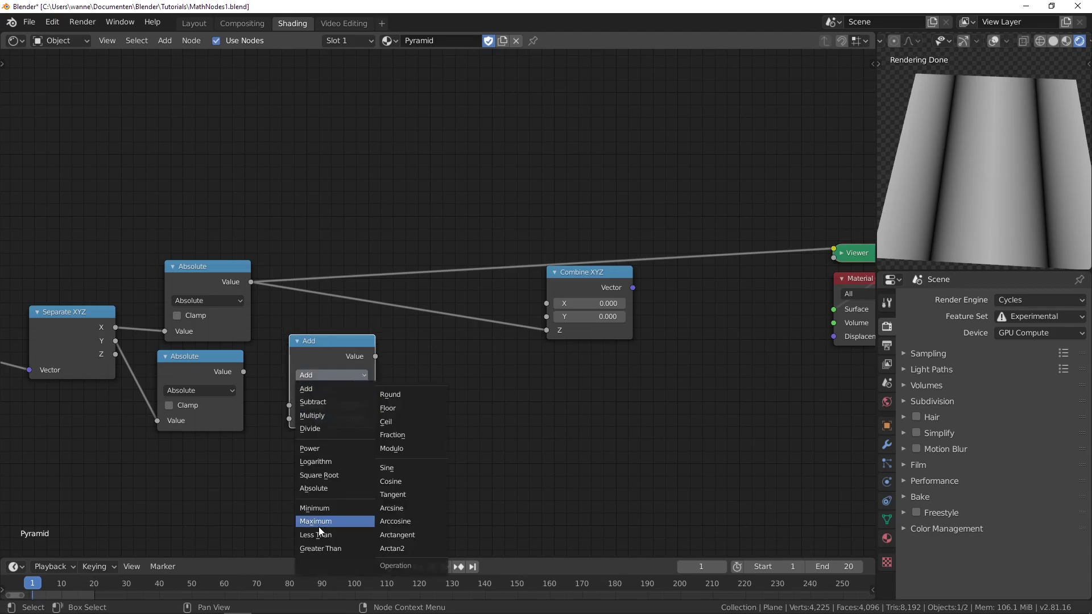
left_click(323, 518)
left_click_drag(312, 357, 333, 337)
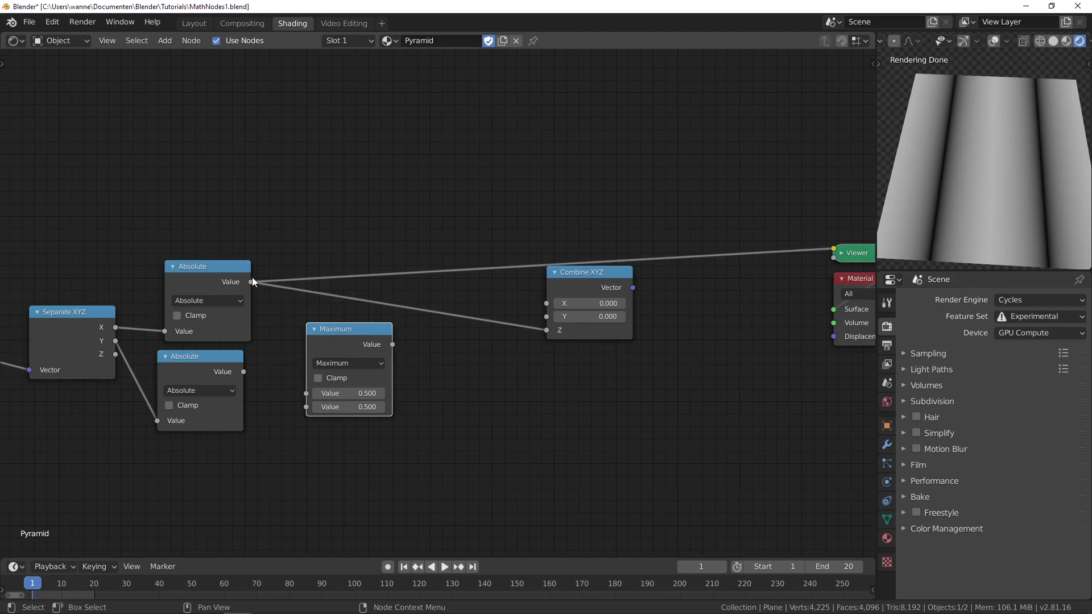
left_click_drag(251, 282, 307, 394)
left_click_drag(243, 372, 320, 412)
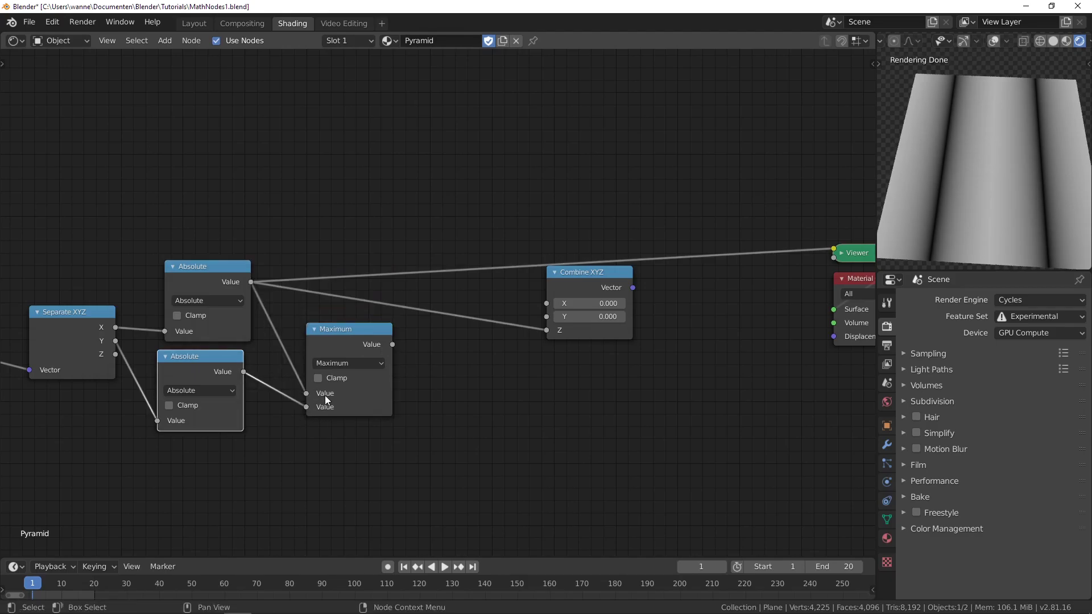
left_click(367, 332, "ctrl+shift")
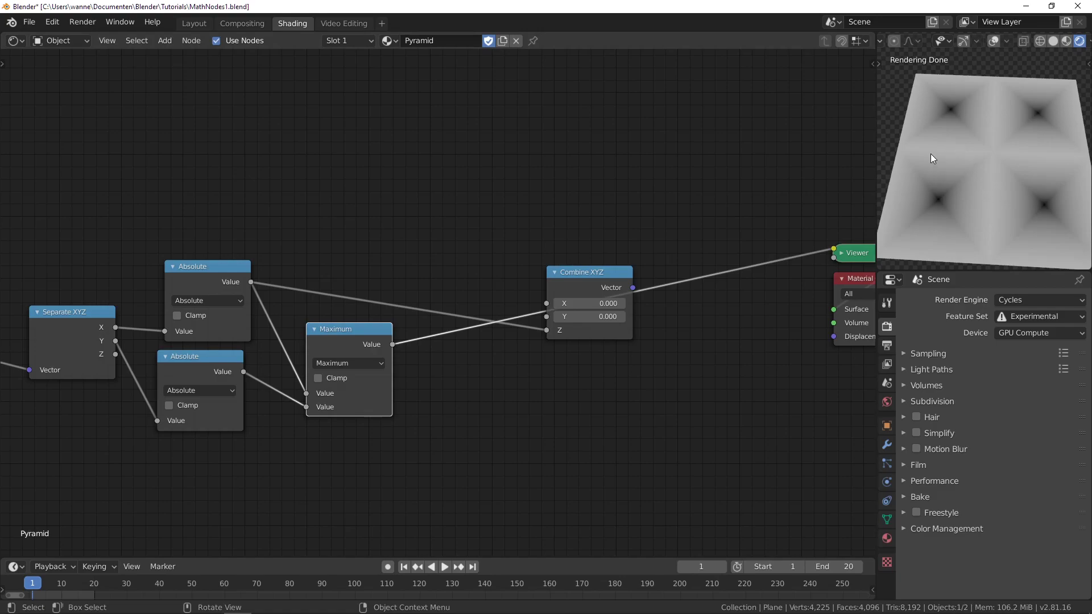
- Orbit the preview to inspect the four pyramid-shaped gradient tiles
mouse_move(971, 173)
middle_mouse_down()
mouse_move(977, 154)
mouse_move(958, 170)
middle_mouse_up()
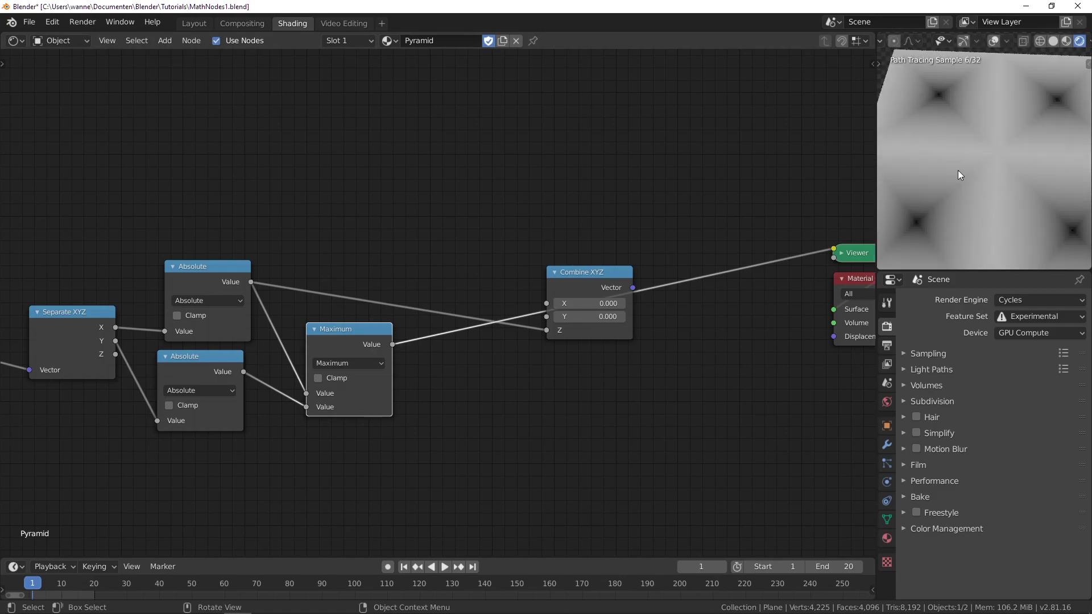
middle_click_drag(918, 221, 976, 175)
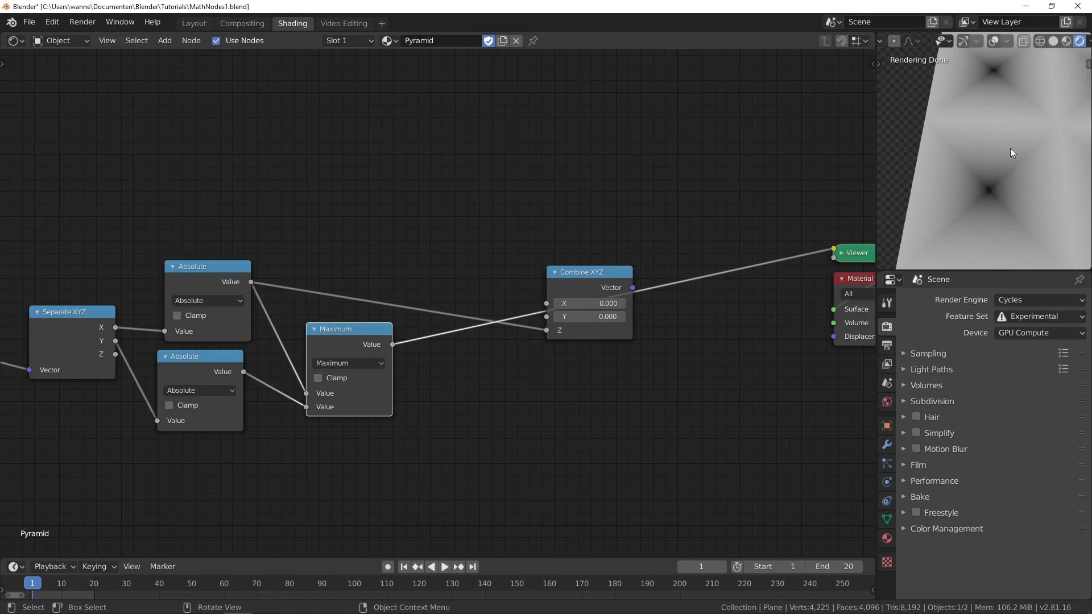
scroll(991, 173, "down", 4)
mouse_move(999, 171)
middle_mouse_down()
mouse_move(1001, 134)
mouse_move(984, 163)
middle_mouse_up()
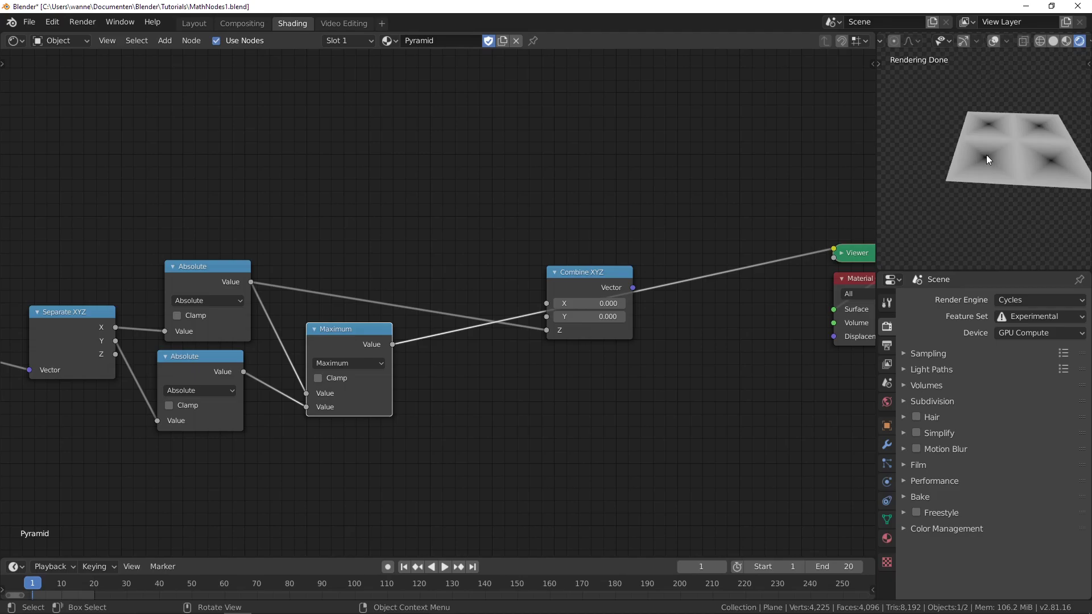
mouse_move(1004, 133)
middle_mouse_down()
mouse_move(1009, 171)
mouse_move(1009, 149)
mouse_move(991, 181)
middle_mouse_up()
- Link Maximum into Combine XYZ's Z and Combine XYZ into Material Output Displacement
scroll(991, 181, "up", 1)
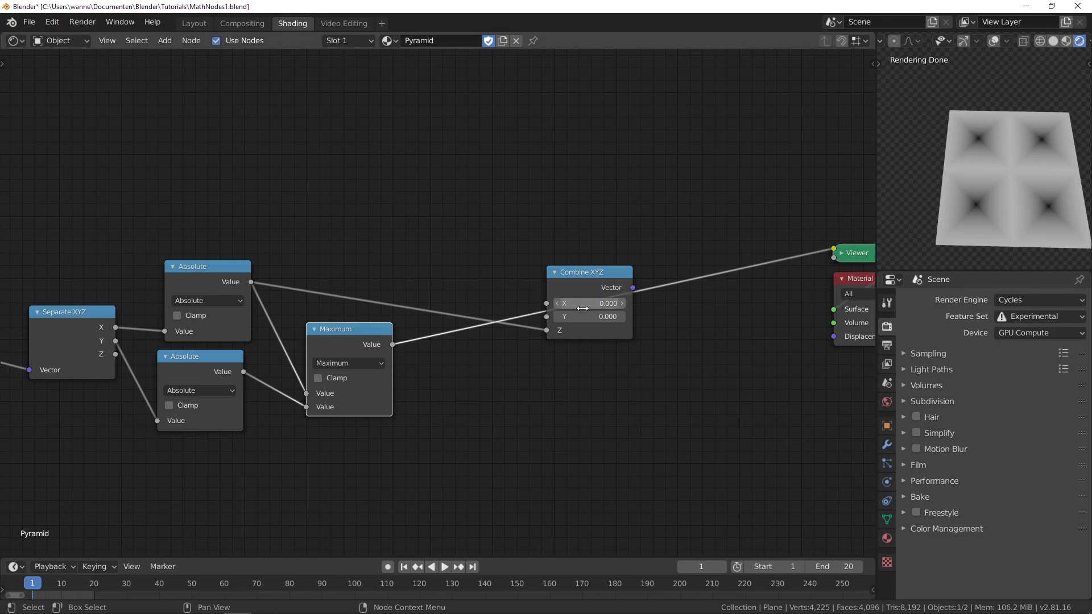
left_click_drag(392, 344, 547, 329)
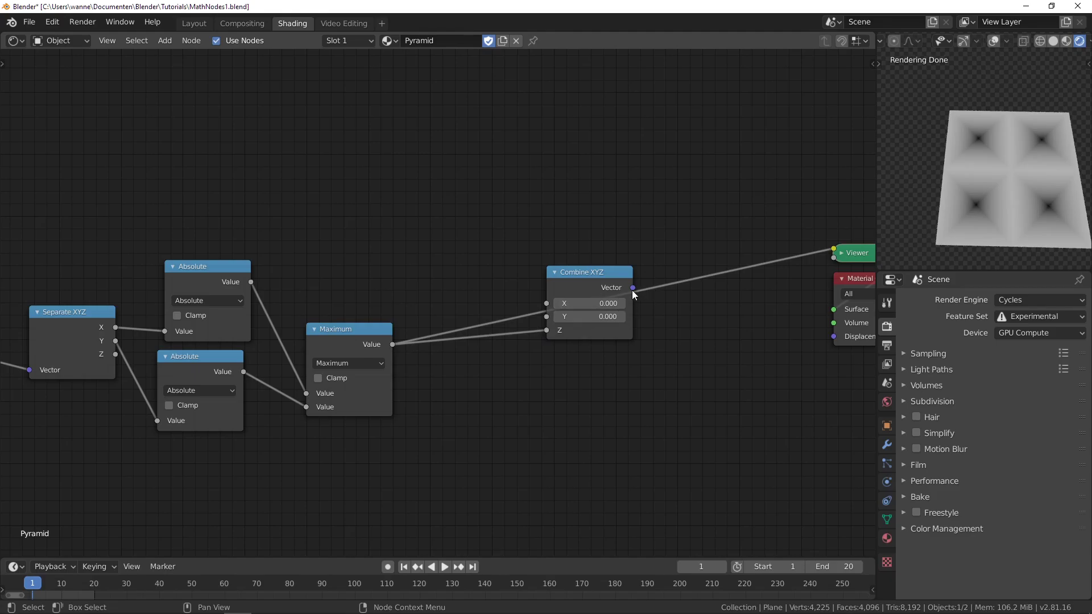
left_click_drag(633, 288, 834, 336)
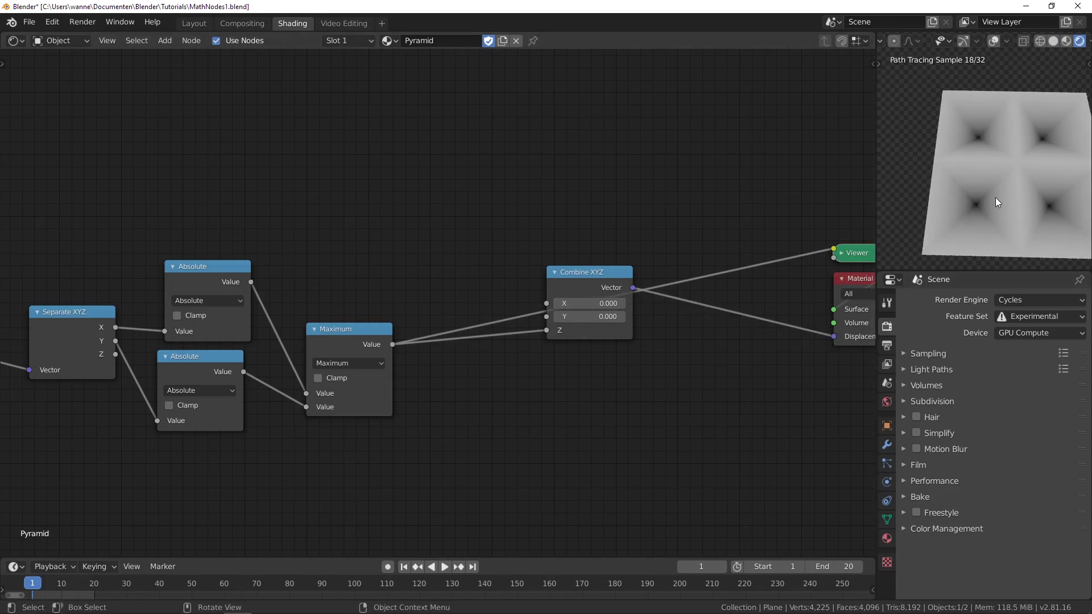
middle_click_drag(1003, 225, 998, 188)
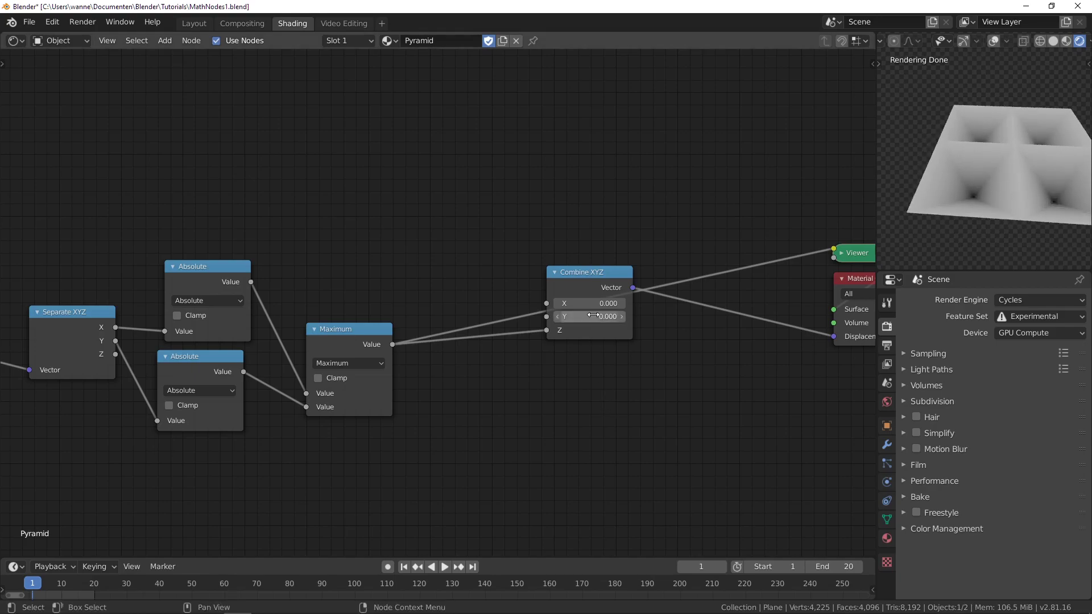
- Move Combine XYZ right and down, then duplicate the Maximum node
left_click_drag(582, 279, 711, 323)
middle_click_drag(710, 323, 422, 267)
key("shift+a")
mouse_move(292, 352)
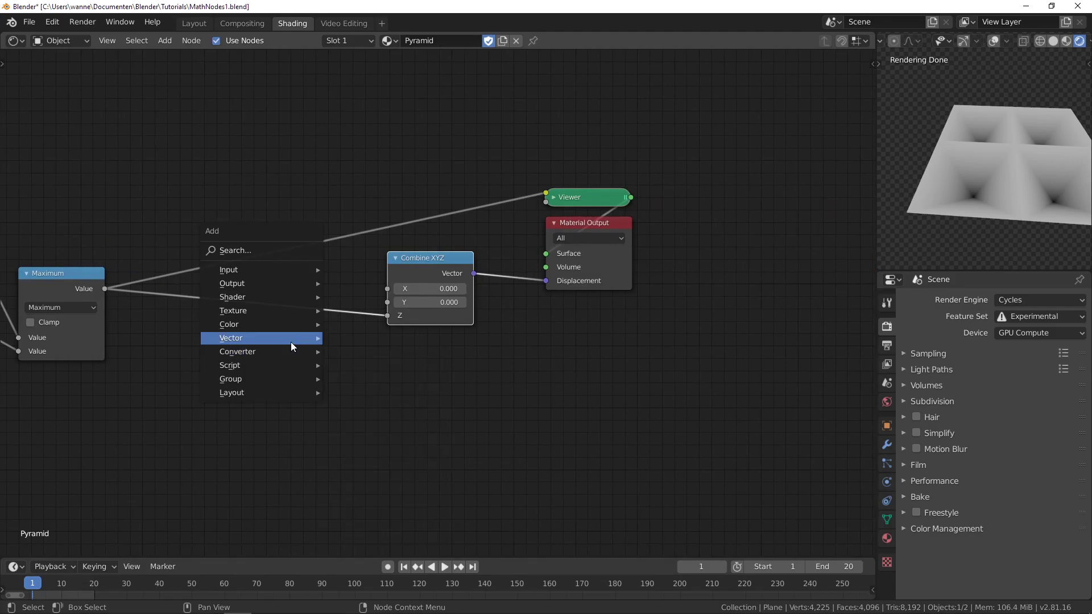
left_click(63, 289)
key("shift+d")
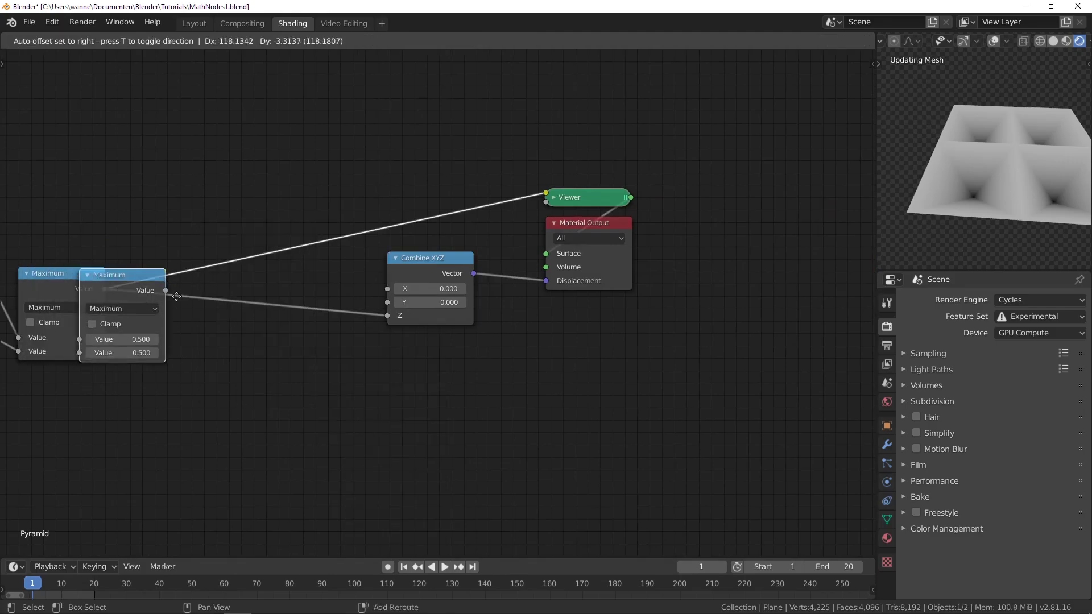
- Turn the copied node on the Z link into a Multiply by -1 to flip the pits upward
left_click(273, 312)
left_click(273, 313)
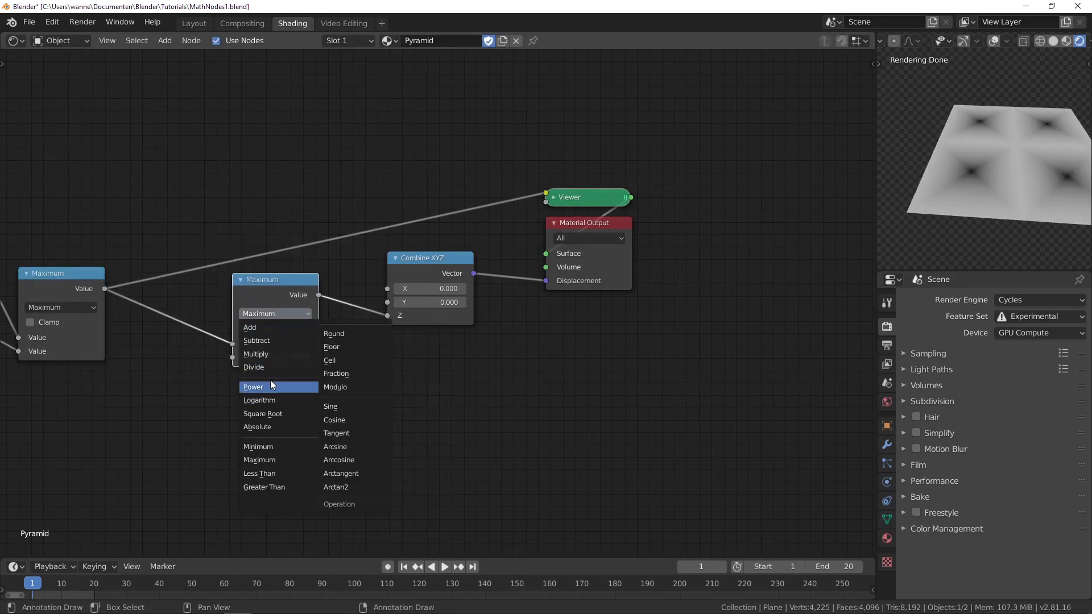
left_click(267, 353)
left_click(265, 358)
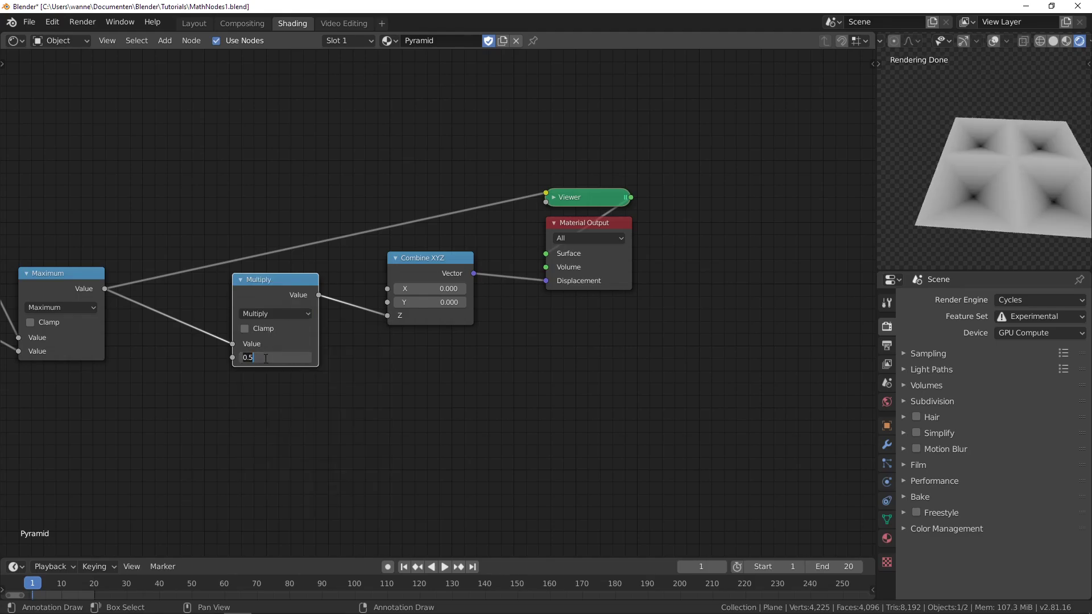
type("-1")
key("Return")
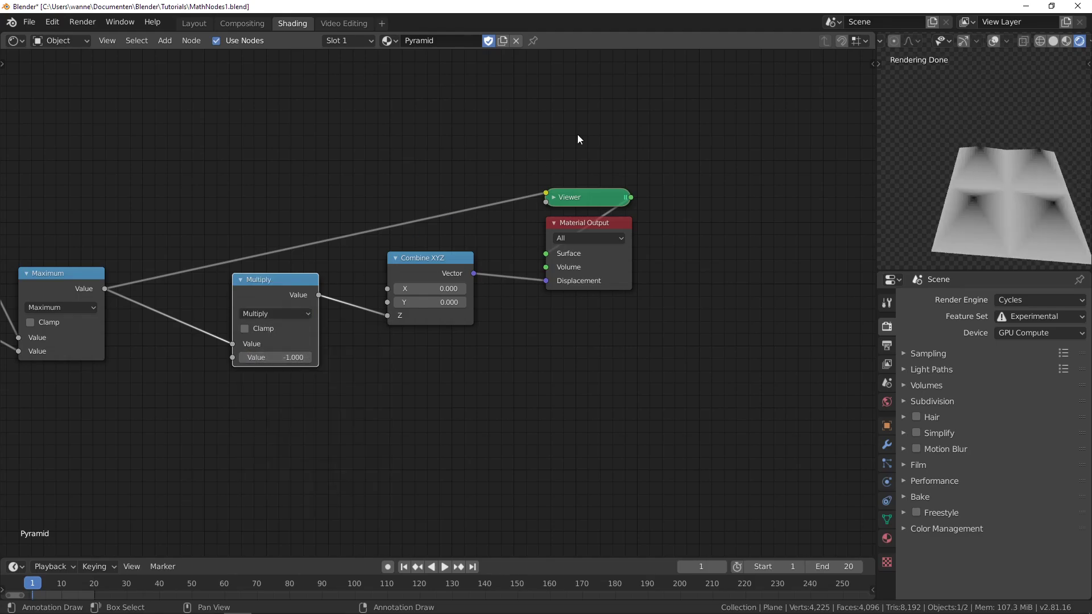
scroll(998, 200, "down", 5)
scroll(998, 201, "up", 3)
middle_click_drag(996, 207, 998, 152)
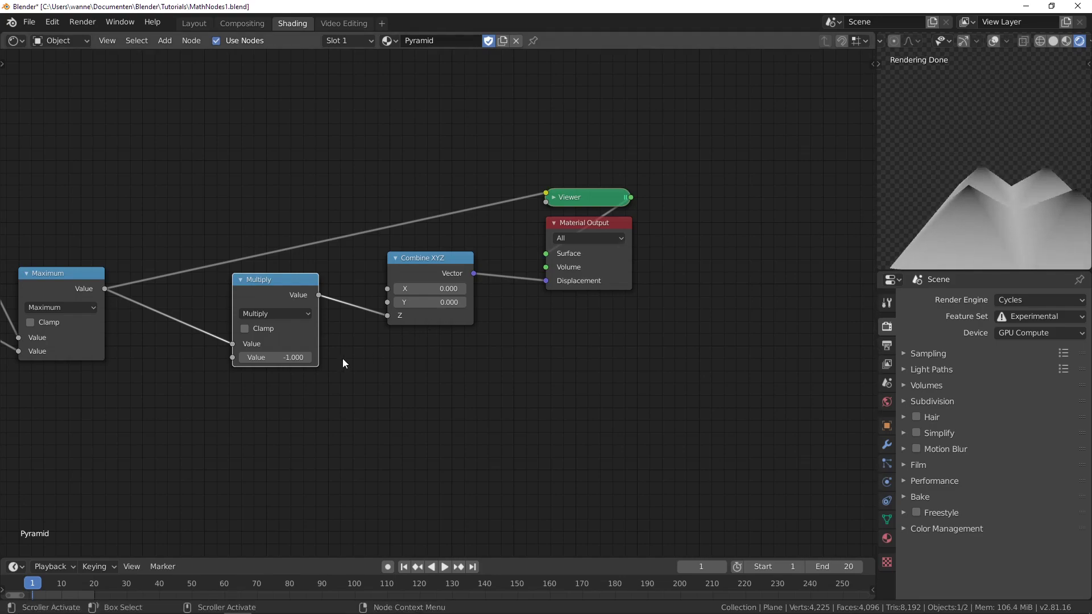
scroll(398, 374, "right", 5, "ctrl")
- Insert an Add node with value 1 between the Multiply node and Combine XYZ
left_click_drag(422, 221, 499, 221)
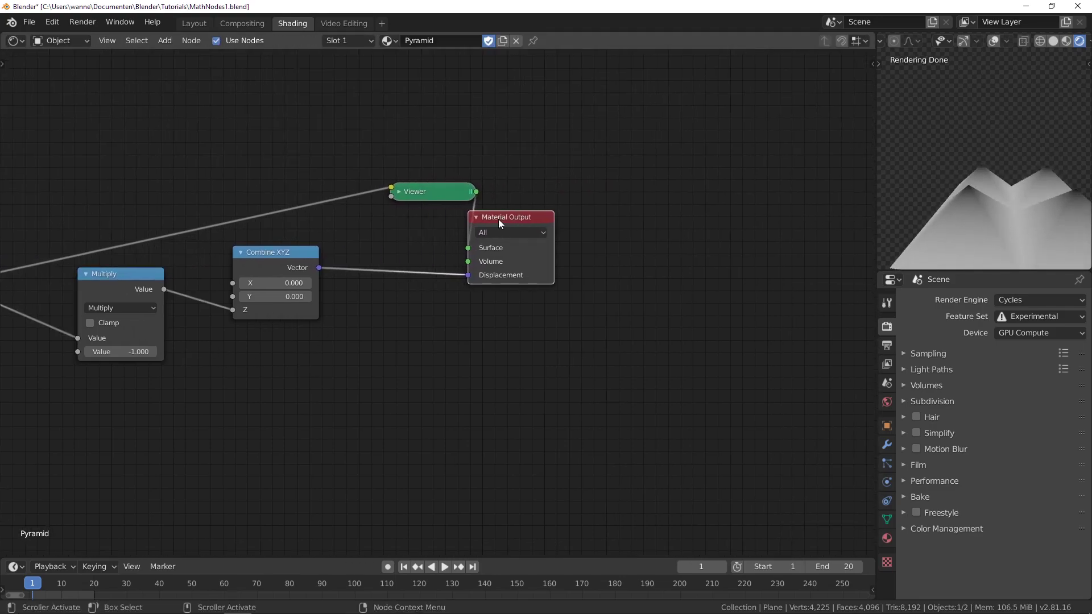
left_click_drag(265, 259, 376, 254)
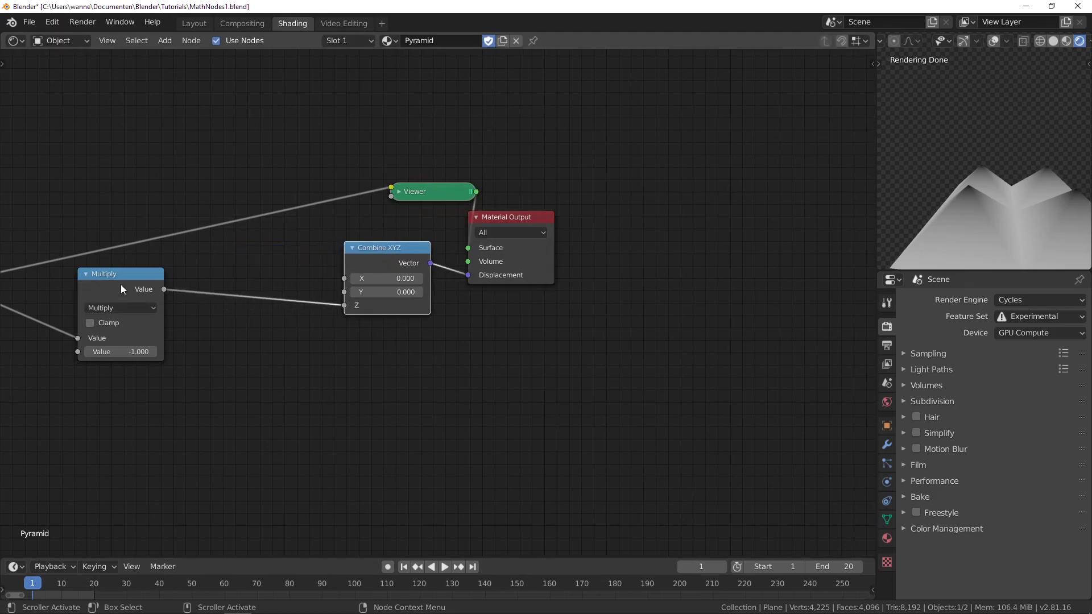
key("shift+d")
left_click(247, 279)
left_click(250, 305)
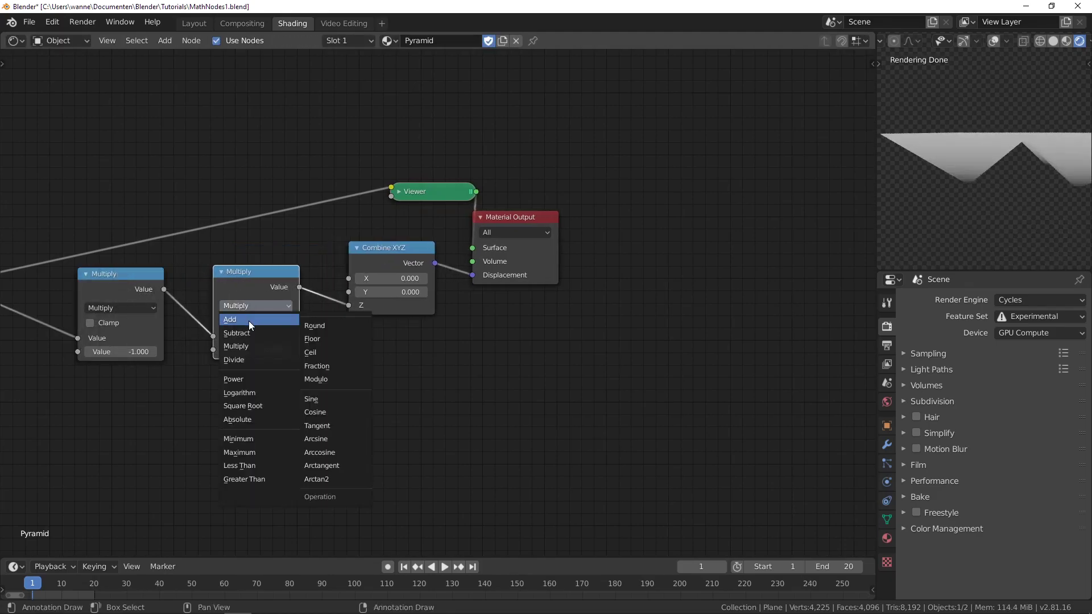
left_click(249, 321)
left_click(257, 350)
type("-1.0")
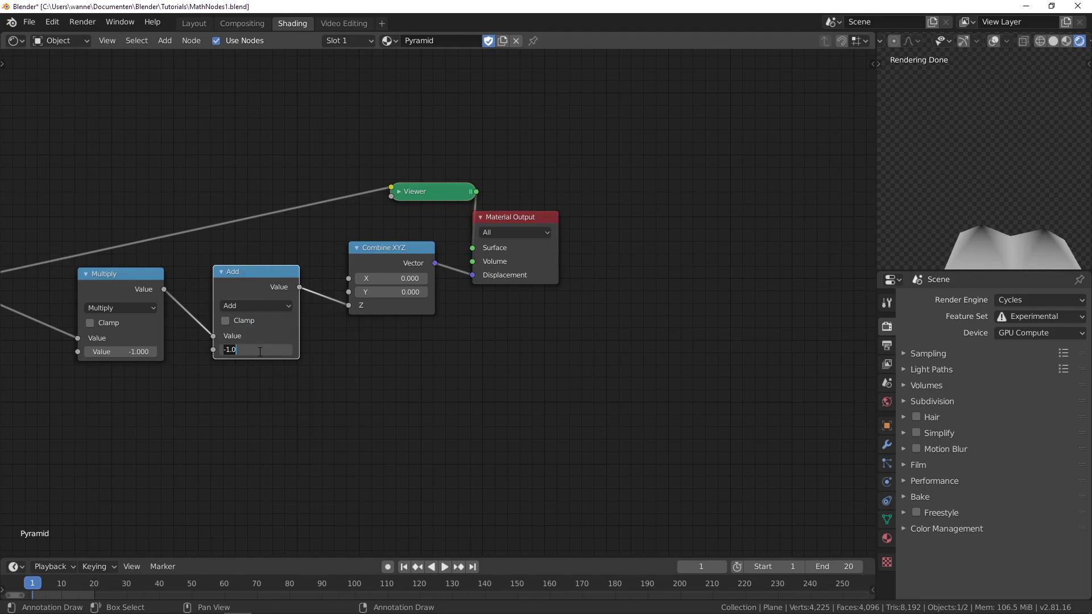
key("Return")
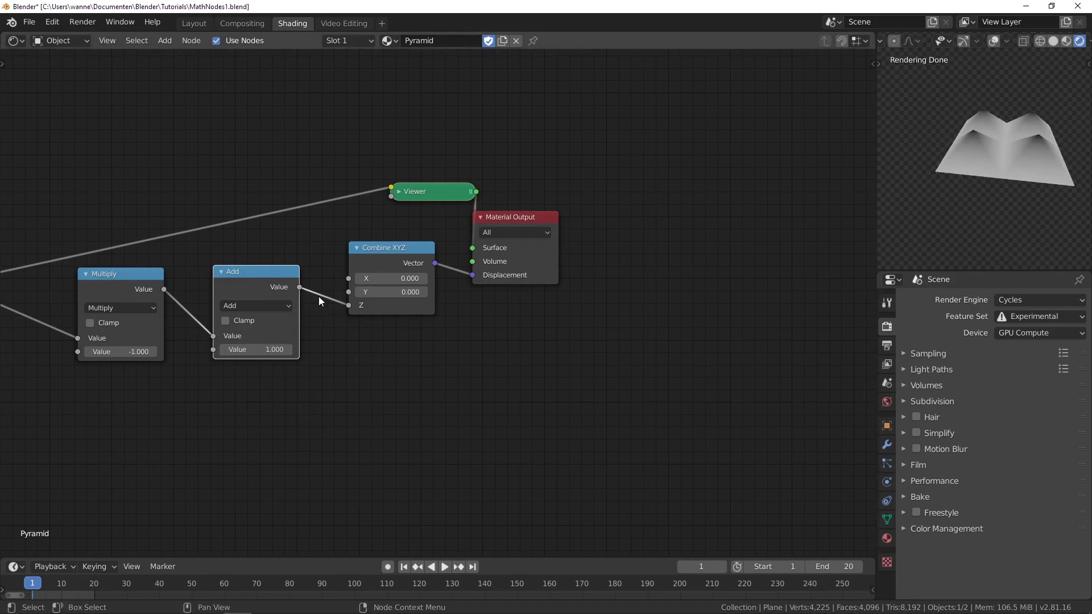
- Orbit the preview and frame the node chain to inspect the raised pyramid peaks
mouse_move(981, 121)
middle_mouse_down()
mouse_move(993, 189)
mouse_move(1019, 108)
mouse_move(998, 114)
mouse_move(1021, 153)
mouse_move(1009, 127)
mouse_move(1050, 148)
mouse_move(1012, 151)
mouse_move(1039, 155)
middle_mouse_up()
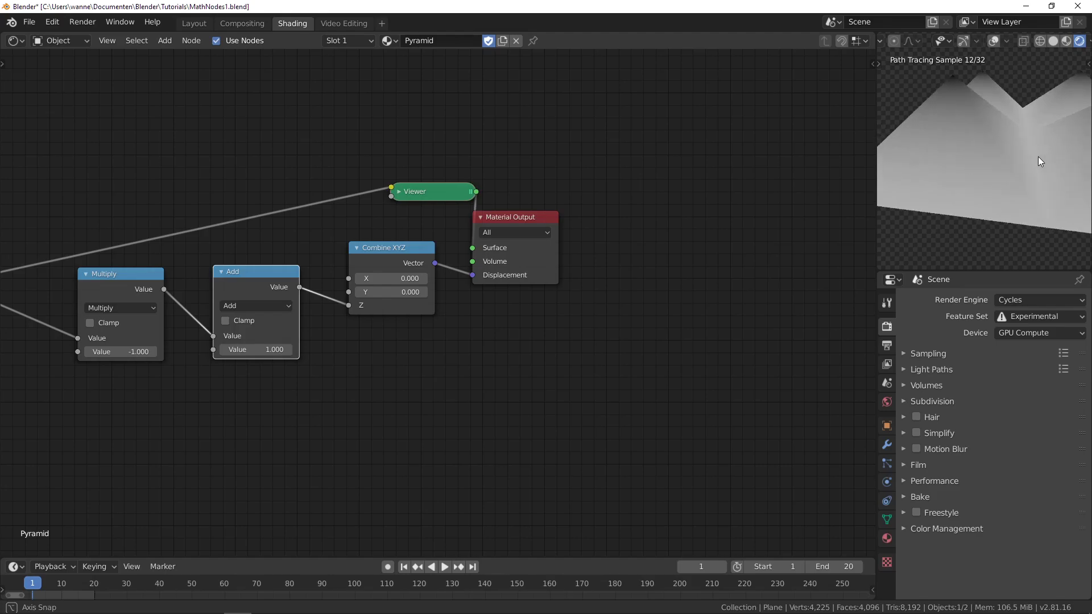
scroll(192, 401, "down", 2)
middle_click_drag(186, 408, 404, 393)
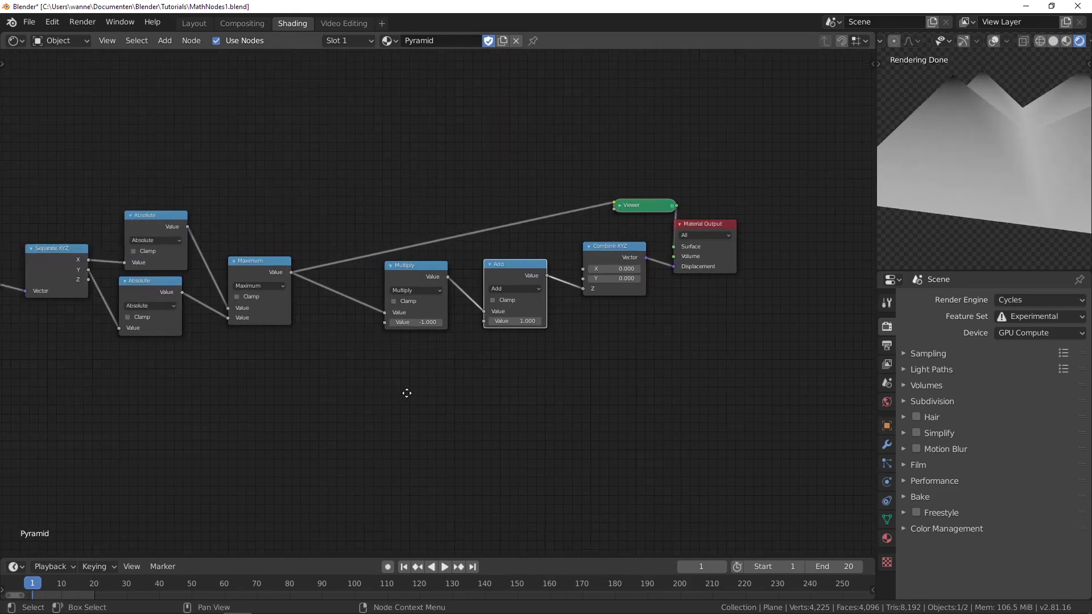
scroll(345, 380, "up", 1)
scroll(340, 387, "down", 2)
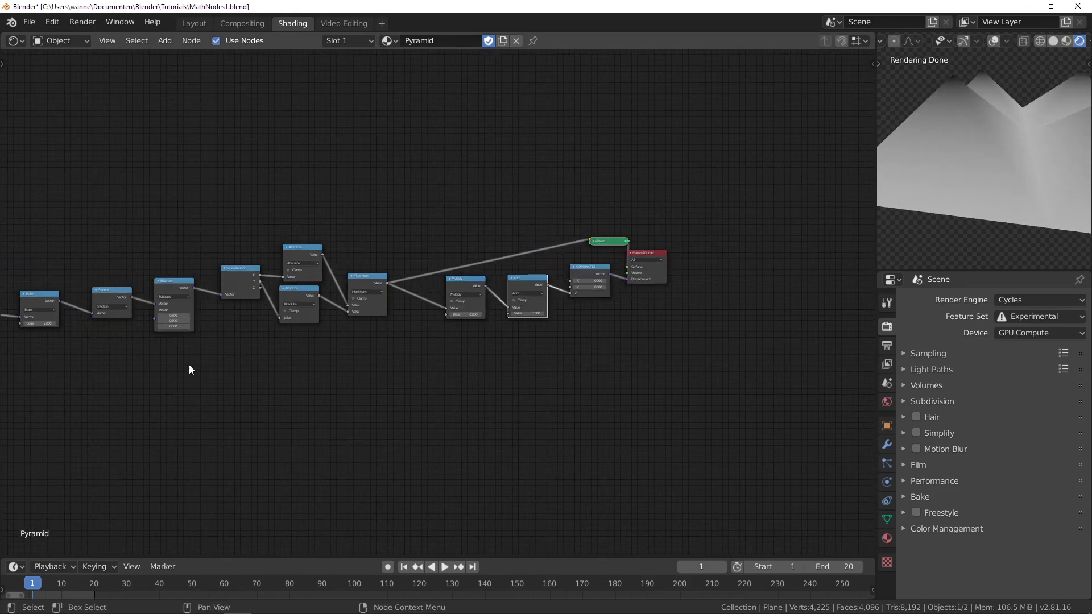
scroll(444, 393, "up", 3)
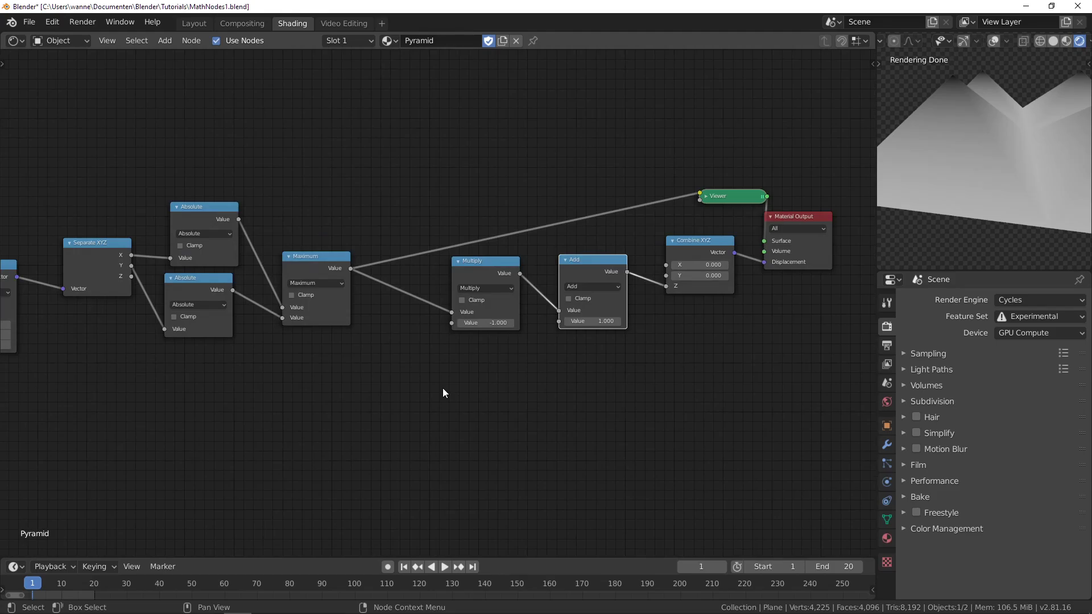
scroll(477, 349, "down", 1)
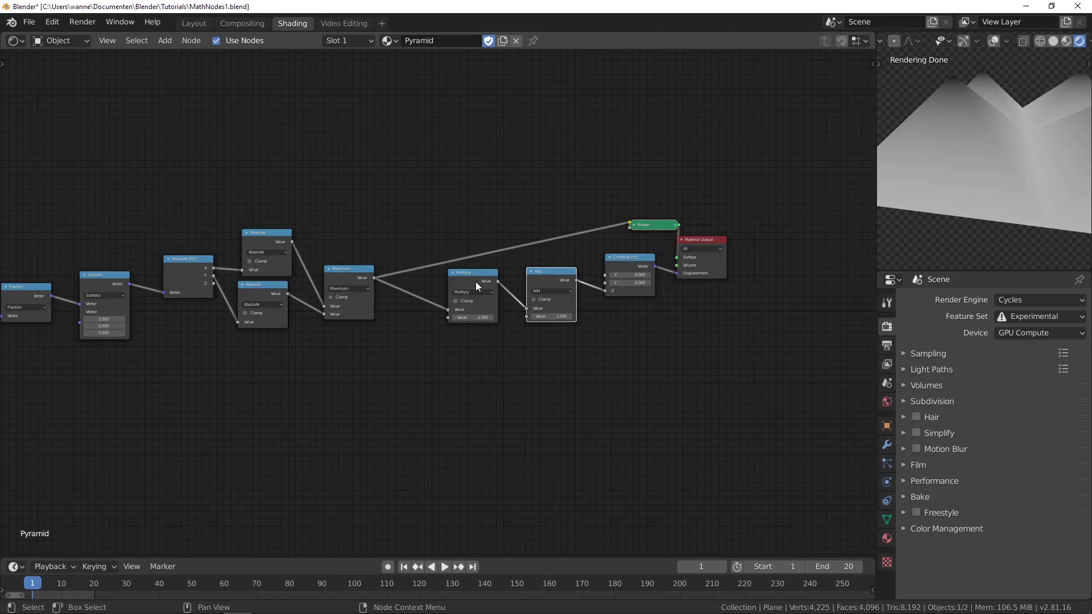
- Place a Floor math node on the Maximum-to-Viewer link, copied from Multiply
middle_click_drag(725, 299, 630, 387)
scroll(308, 332, "up", 3)
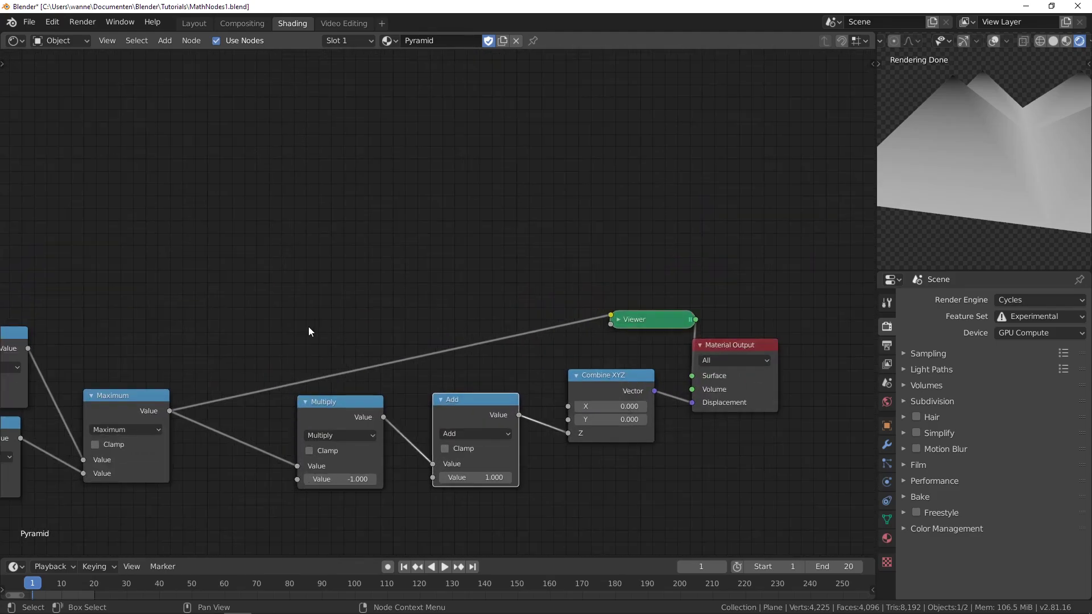
middle_click_drag(309, 332, 221, 278)
left_click(314, 351)
key("shift+d")
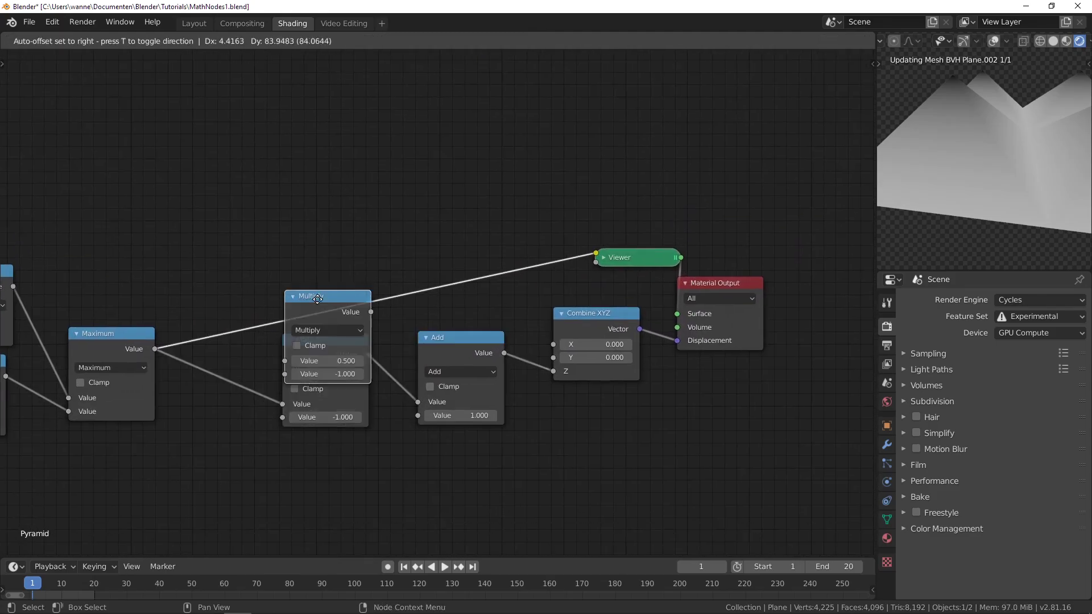
left_click(352, 248)
left_click_drag(352, 248, 319, 182)
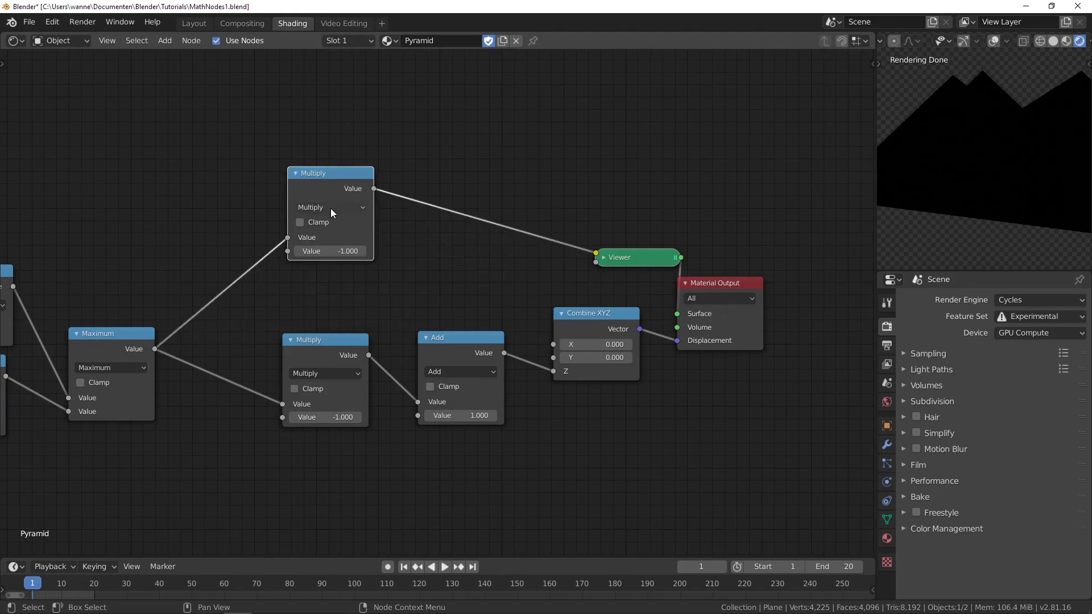
left_click(333, 208)
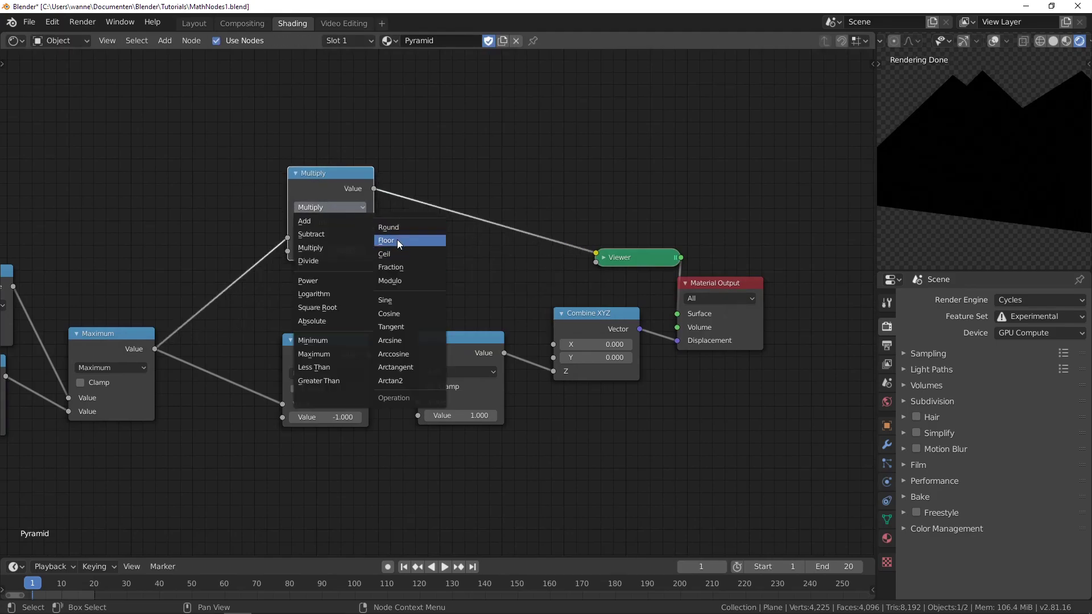
left_click(396, 240)
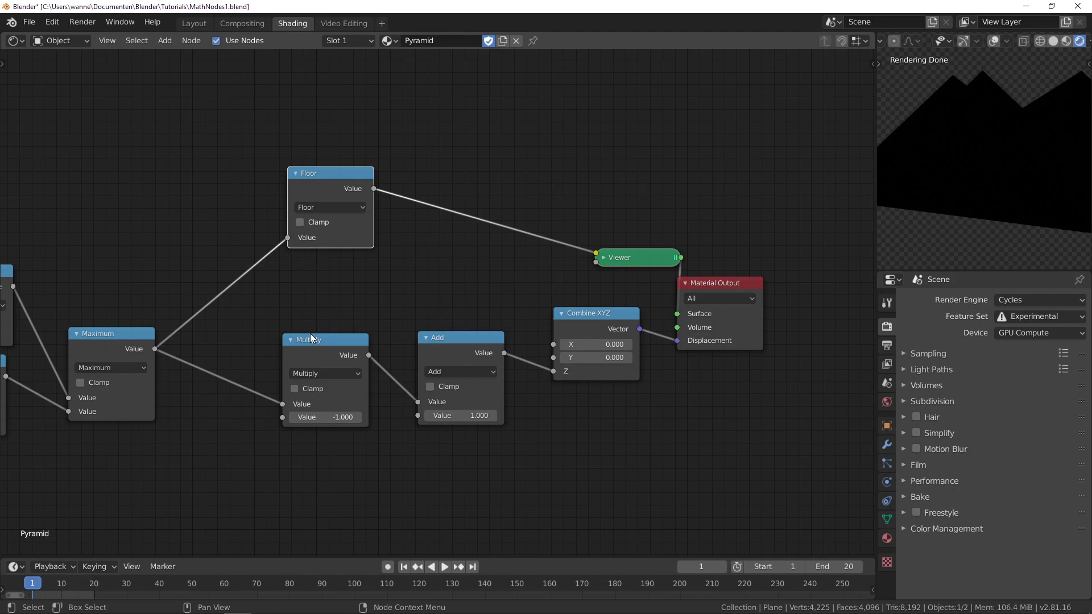
- Shift Multiply, Add, Combine XYZ, Viewer and Material Output horizontally to the right
left_click(329, 342)
left_click(473, 340)
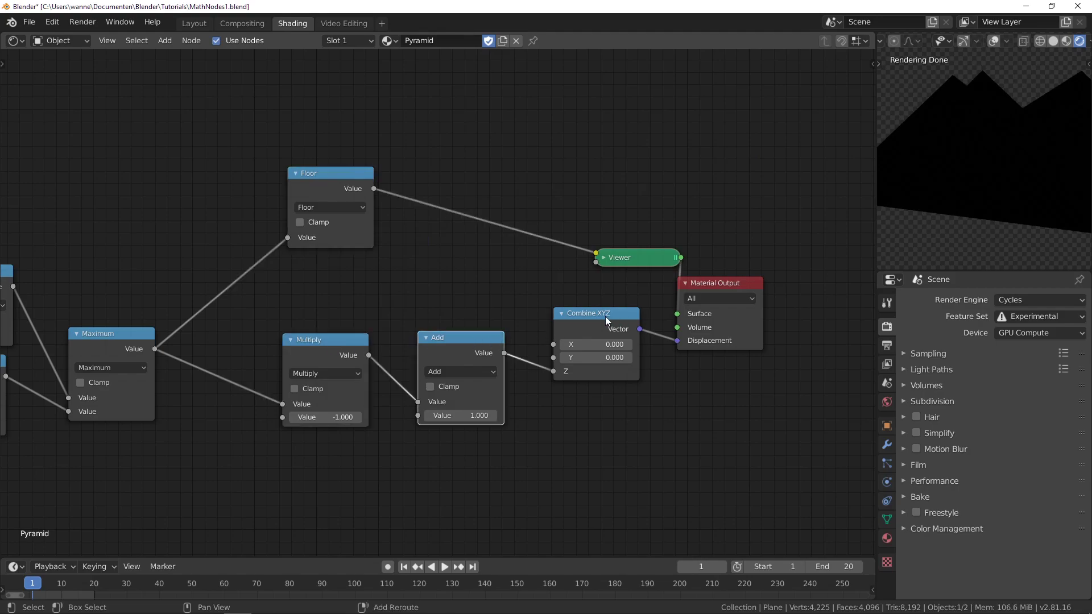
left_click(605, 316)
key("c")
mouse_move(326, 368)
left_mouse_down()
mouse_move(544, 333)
mouse_move(665, 265)
left_mouse_up()
right_click(721, 349)
middle_click_drag(672, 434, 452, 393)
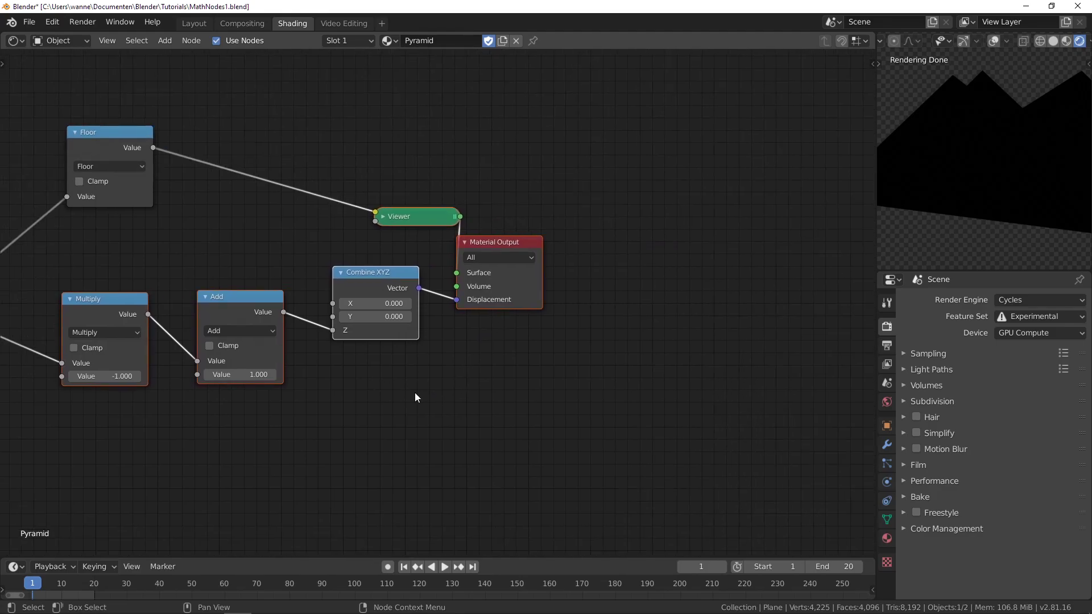
key("g")
key("x")
left_click(815, 322)
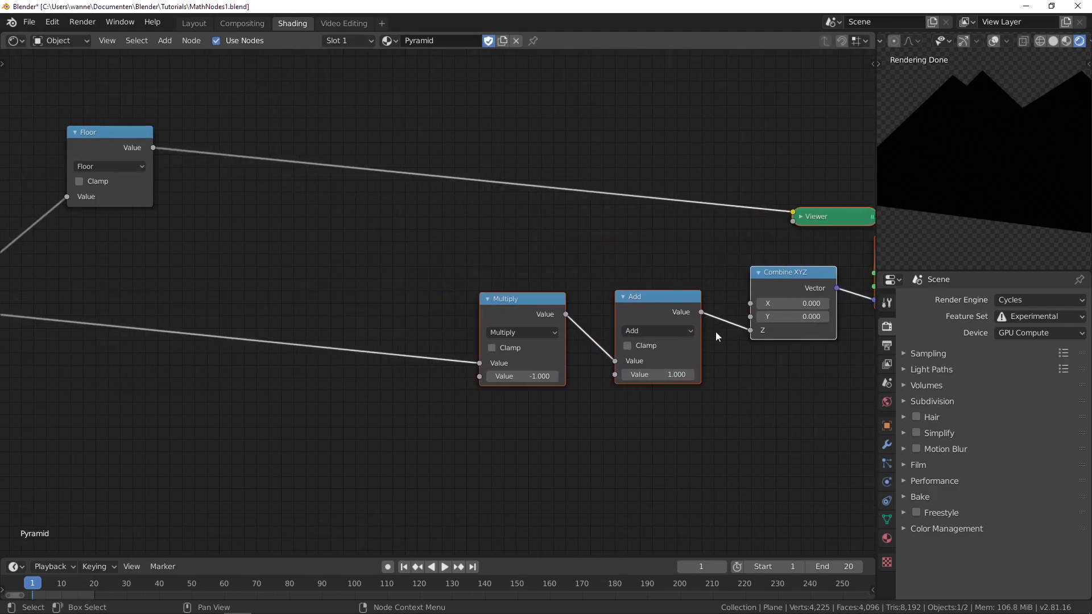
- Align the Floor node and cut the leftover Maximum-to-Multiply link so Floor drives the chain
scroll(429, 391, "down", 3)
middle_click_drag(429, 390, 465, 463)
left_click_drag(302, 278, 567, 421)
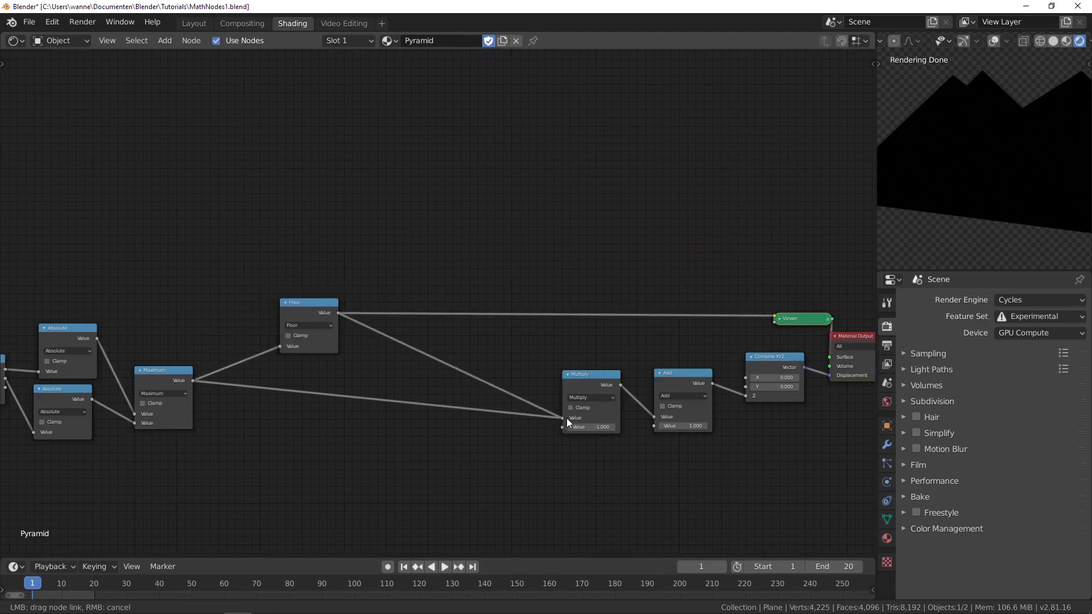
right_click_drag(510, 405, 509, 428, "ctrl")
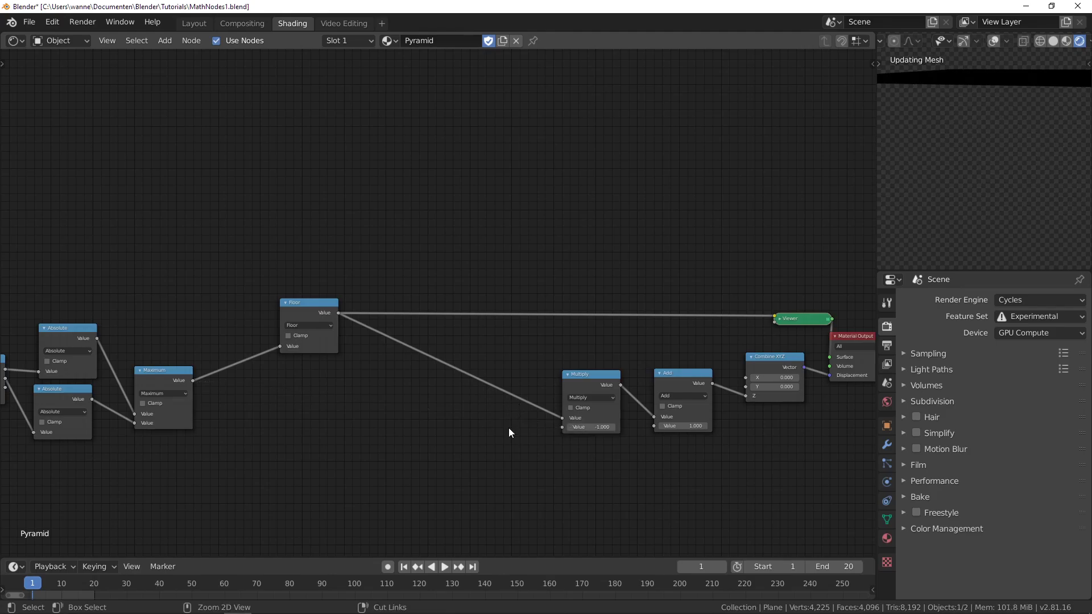
middle_click_drag(984, 209, 949, 233)
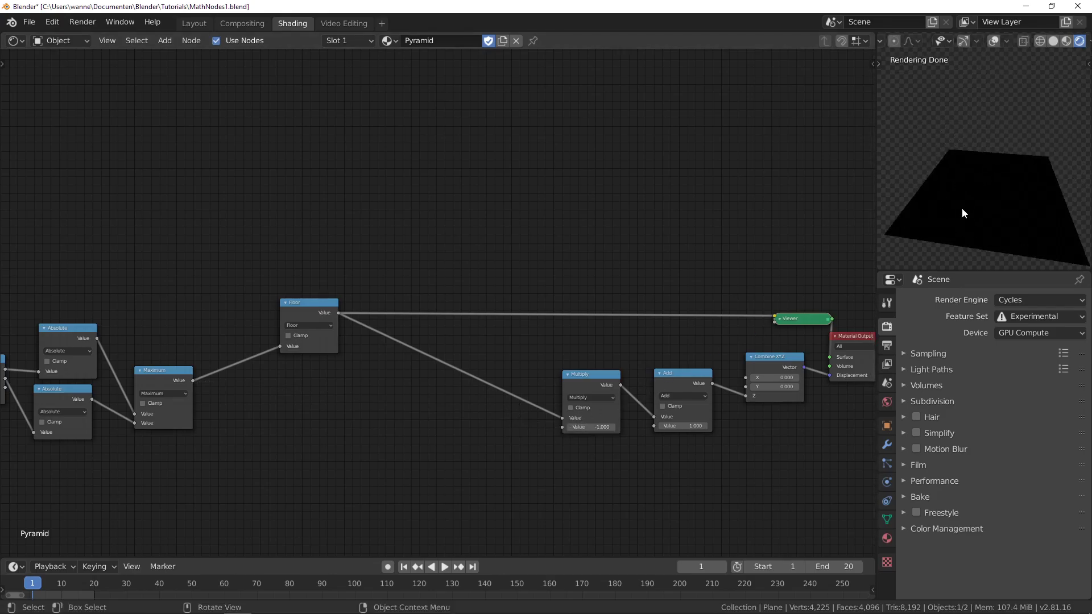
scroll(292, 391, "up", 2)
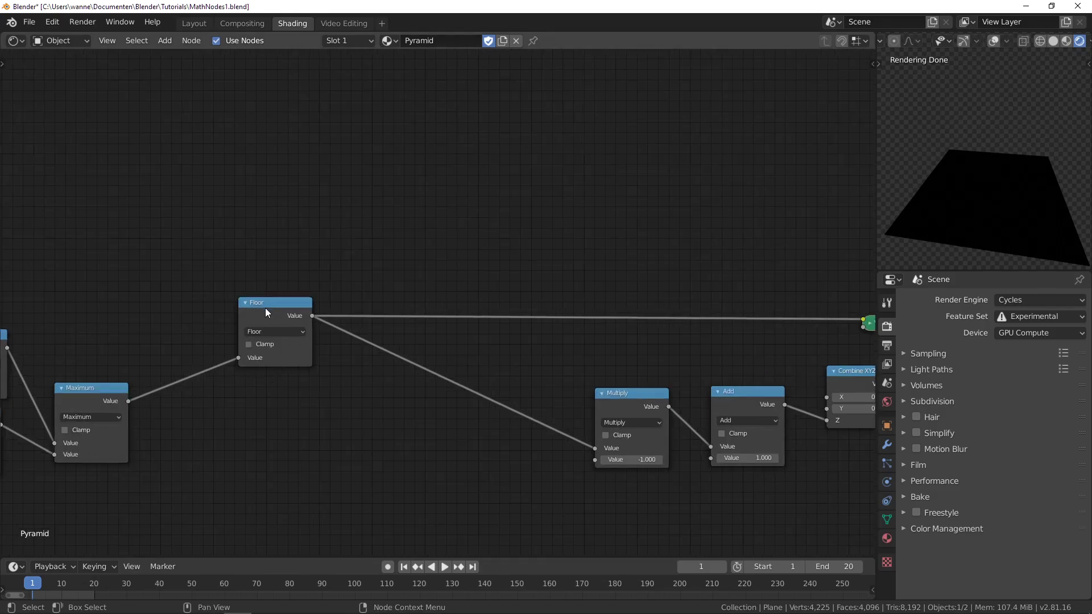
left_click_drag(265, 308, 315, 308)
middle_click_drag(192, 319, 303, 293)
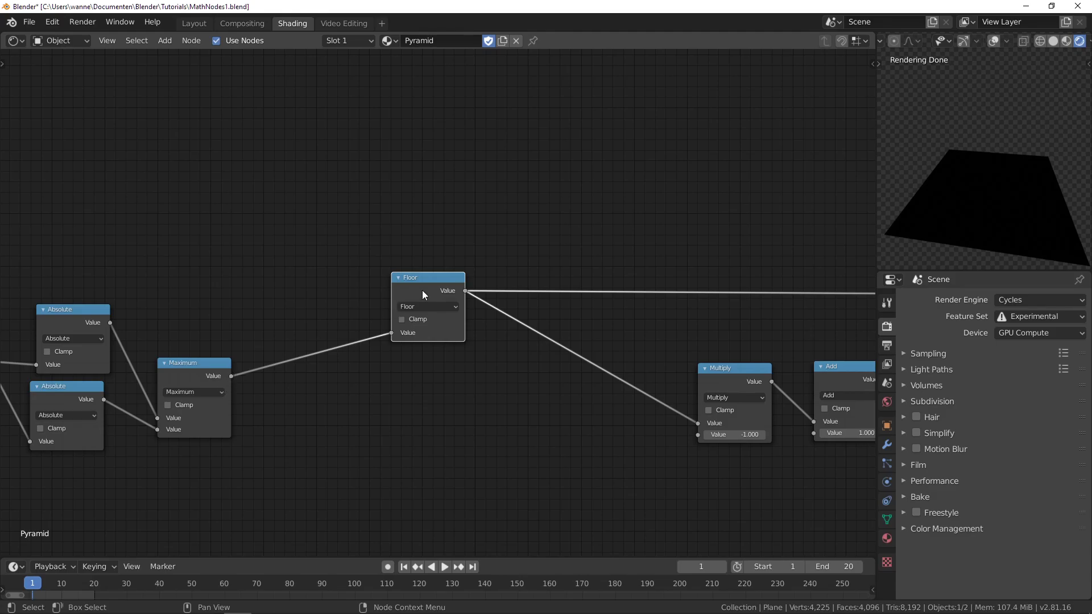
- Insert a Multiply node between Maximum and Floor with a multiplier of 10
key("shift+d")
left_click(323, 340)
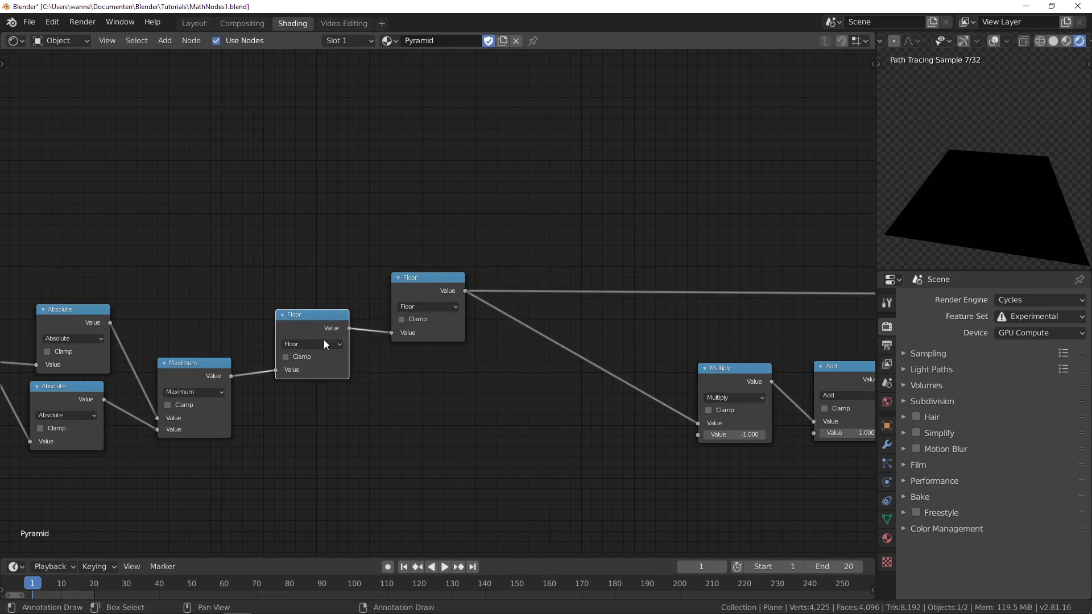
left_click(323, 345)
left_click(309, 376)
left_click(311, 382)
type("-1.0")
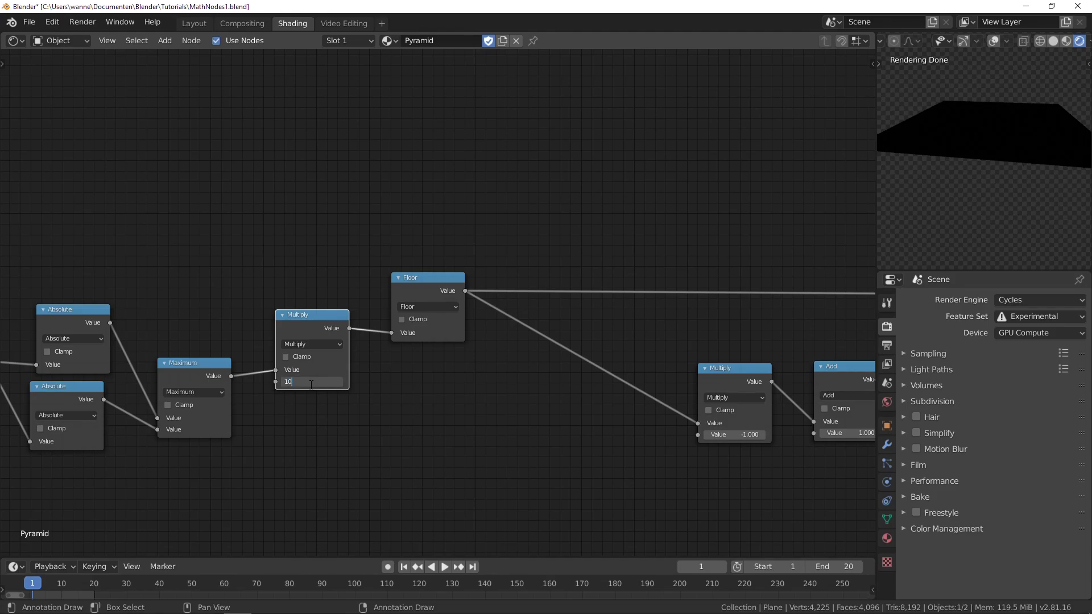
key("Return")
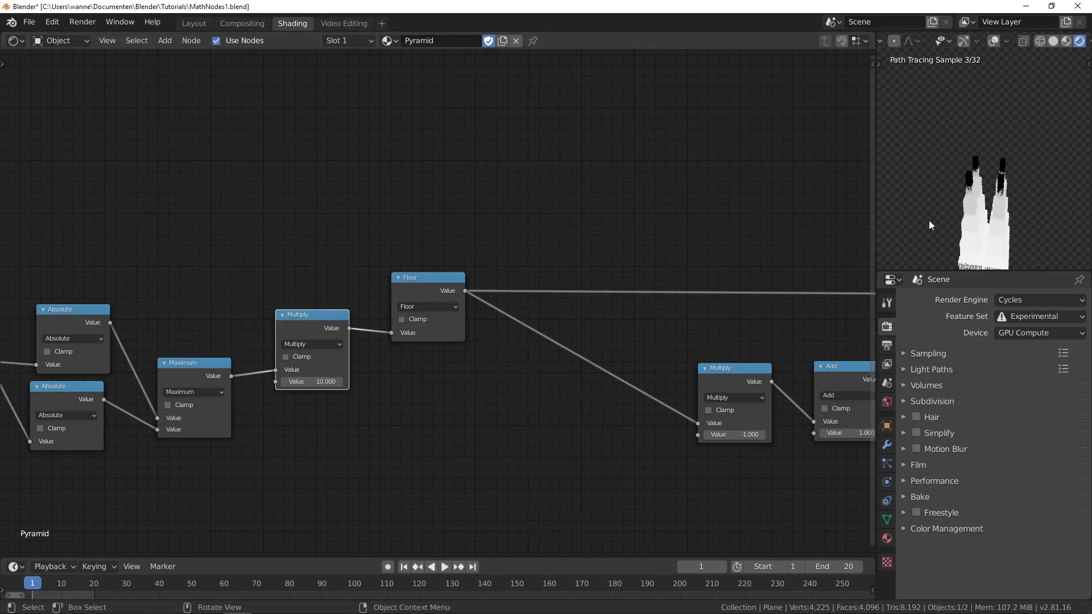
middle_click_drag(933, 224, 976, 205)
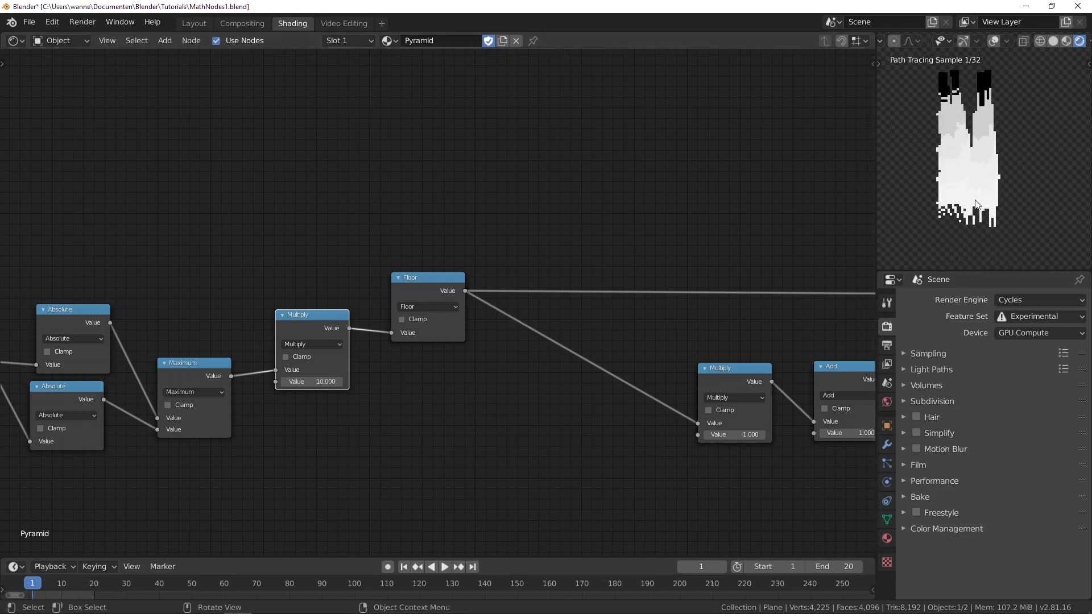
scroll(973, 206, "up", 2)
scroll(384, 341, "down", 1)
- Lower the multiplier to 8, then 4, giving stepped terraced blocks
left_click(322, 375)
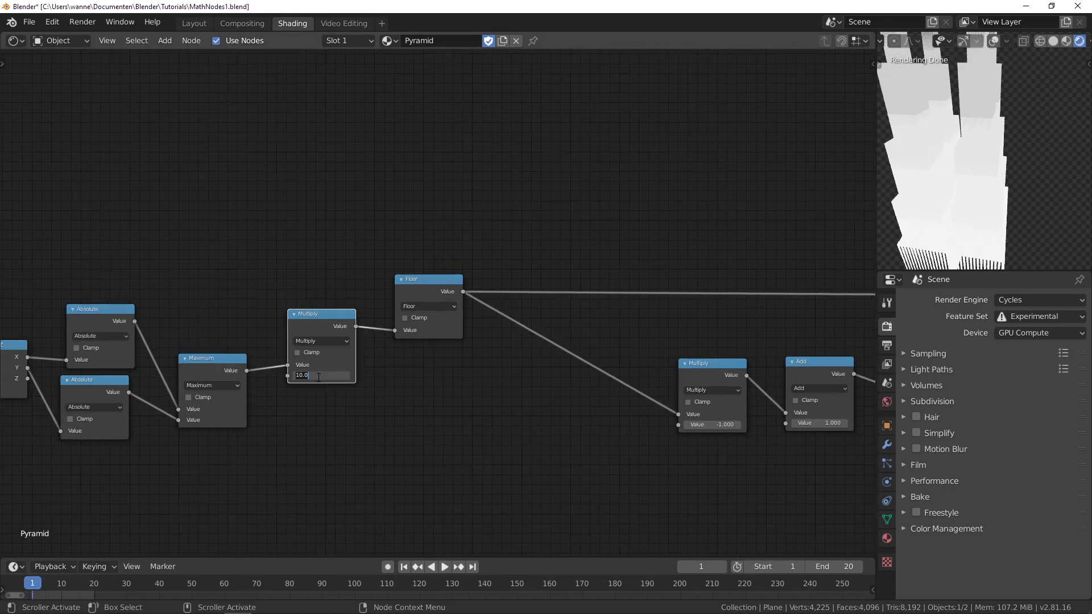
type("8")
key("Return")
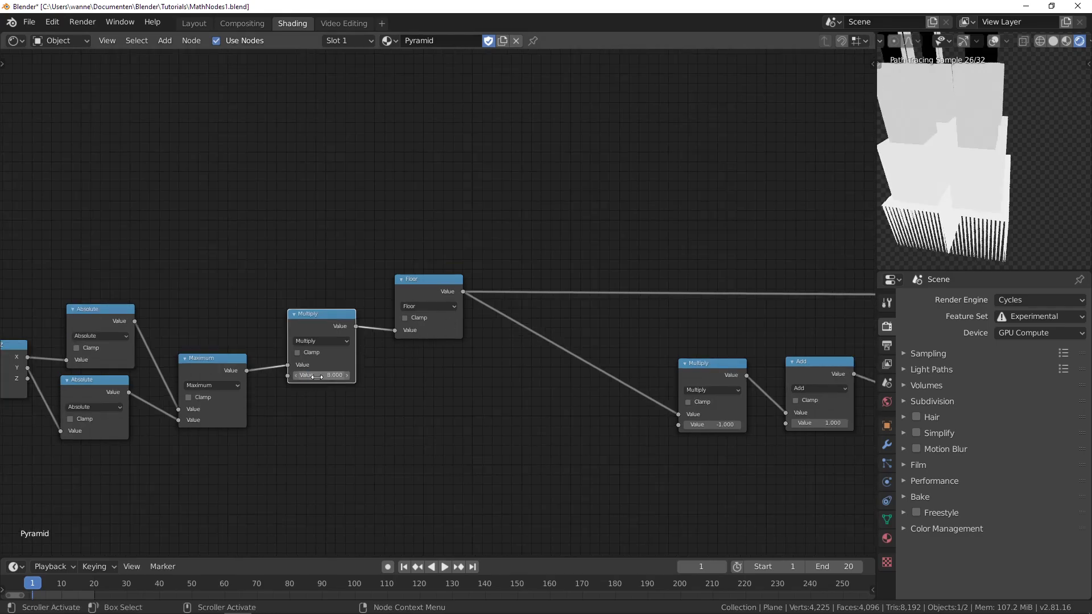
left_click(315, 375)
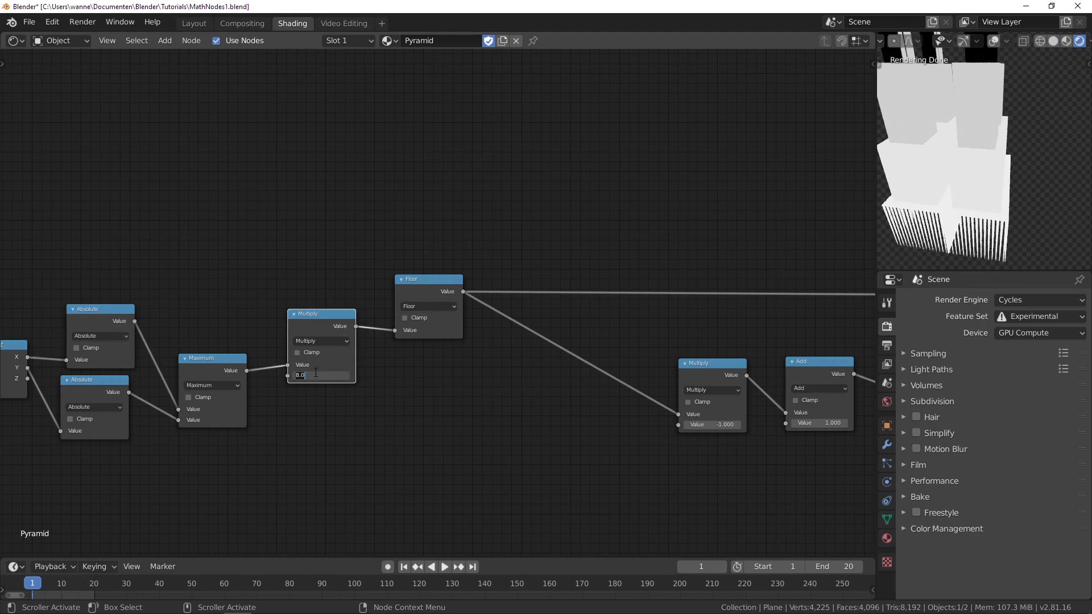
type("4")
key("Return")
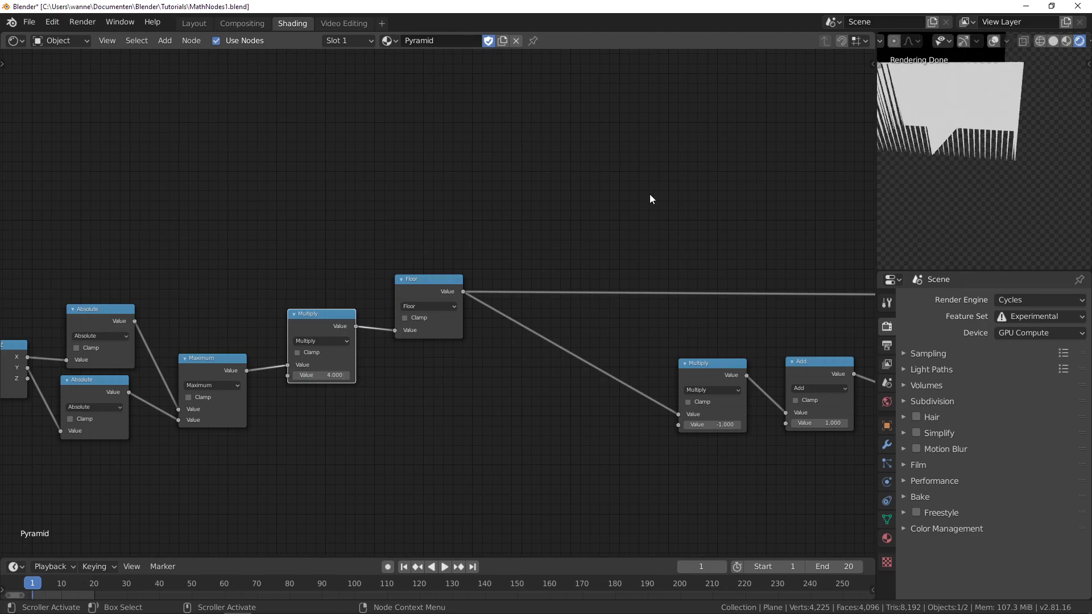
scroll(957, 113, "up", 5)
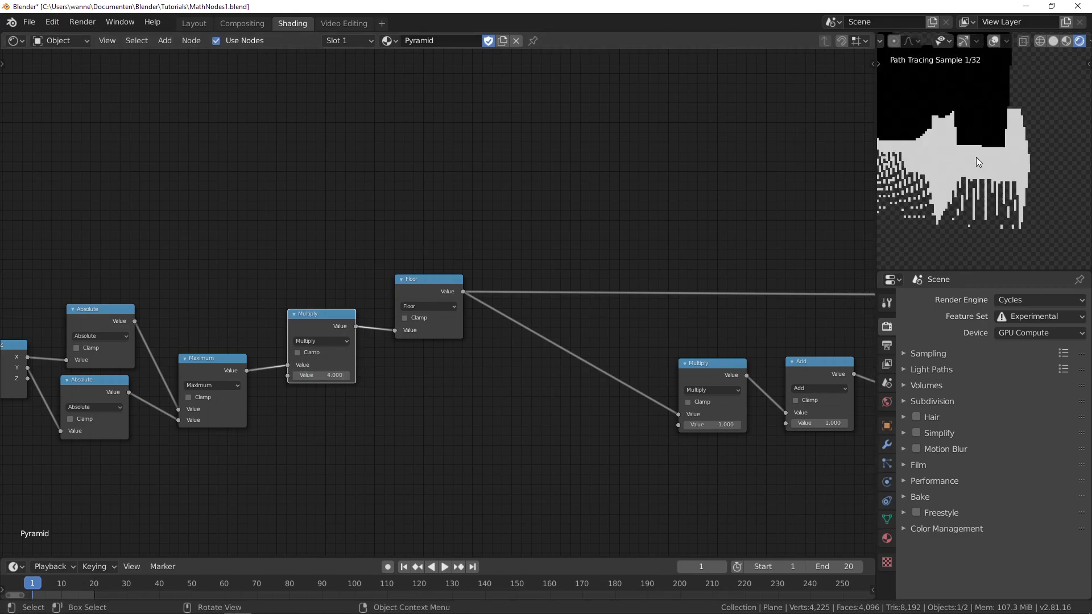
scroll(991, 159, "down", 5)
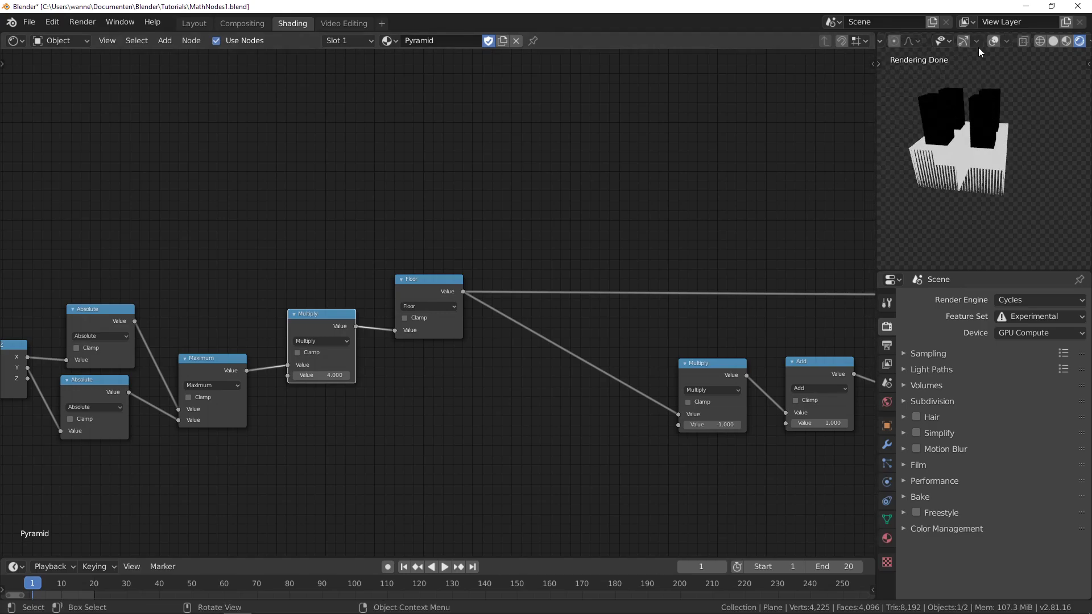
middle_click_drag(445, 360, 341, 355)
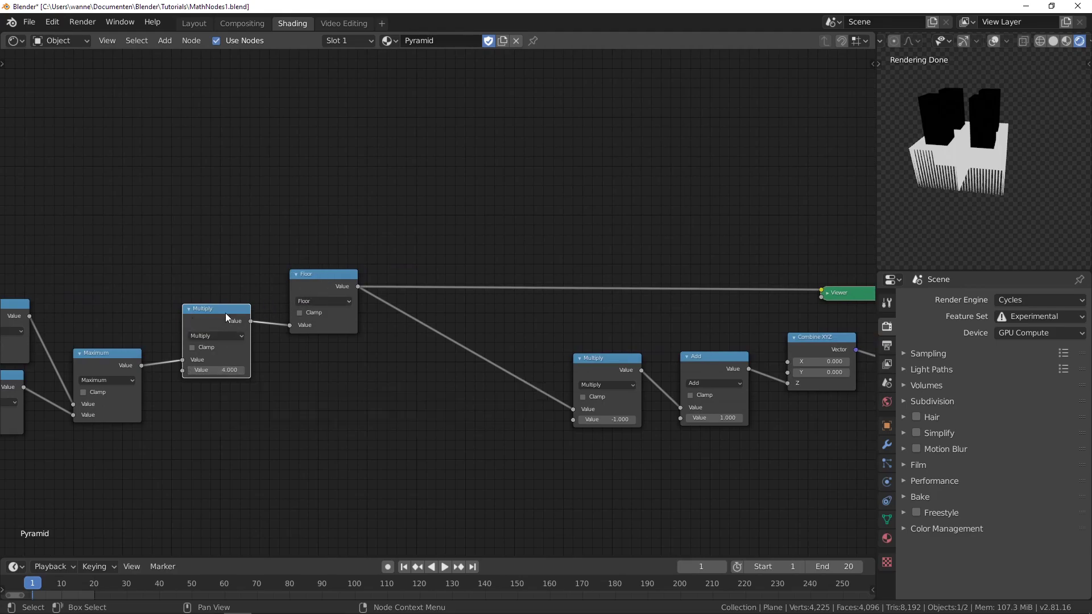
- Insert a Divide-by-4 node between Floor and the Multiply -1 node
key("shift+d")
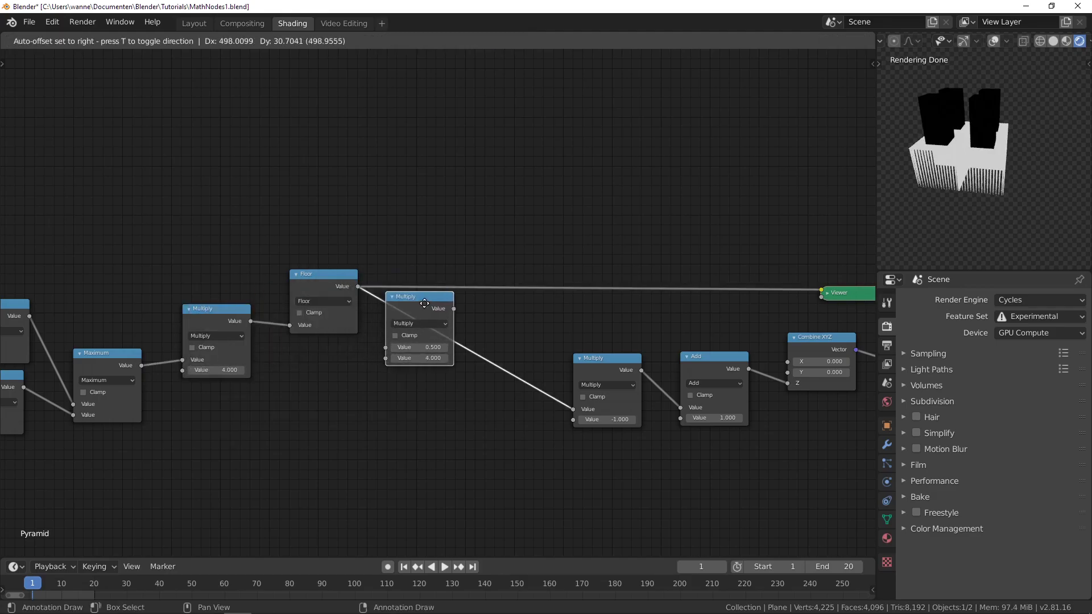
left_click(436, 303)
left_click(427, 324)
left_click(425, 367)
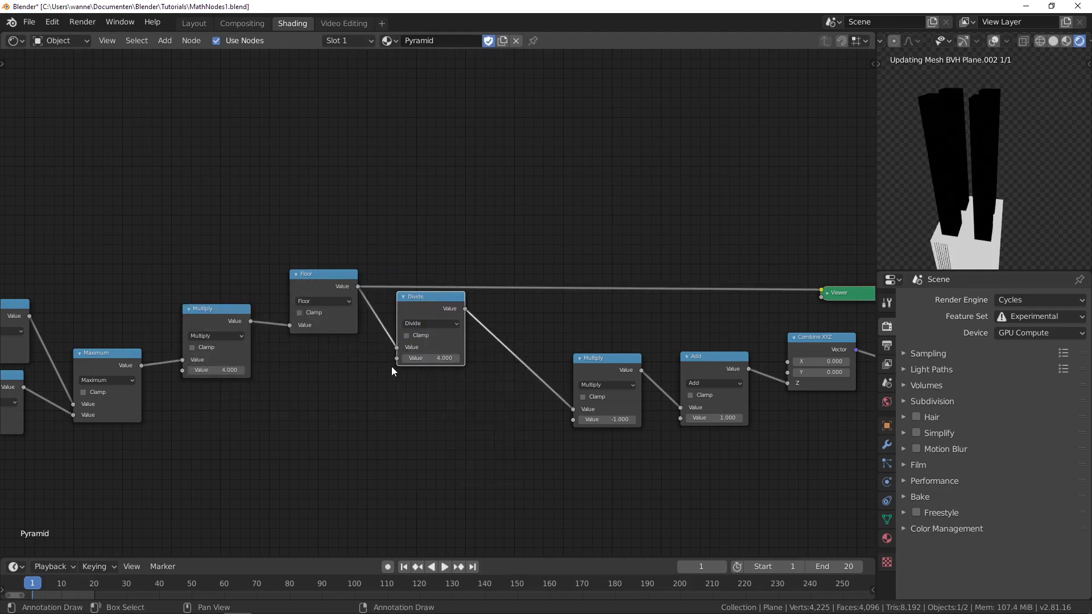
middle_click_drag(233, 477, 449, 447)
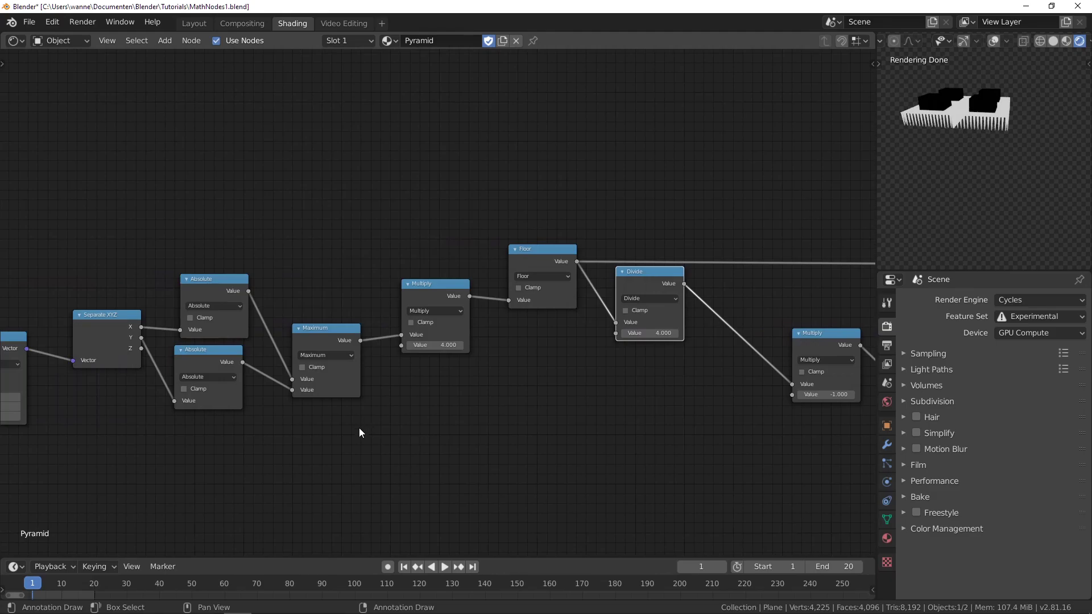
scroll(360, 434, "down", 2)
left_click(810, 315, "shift")
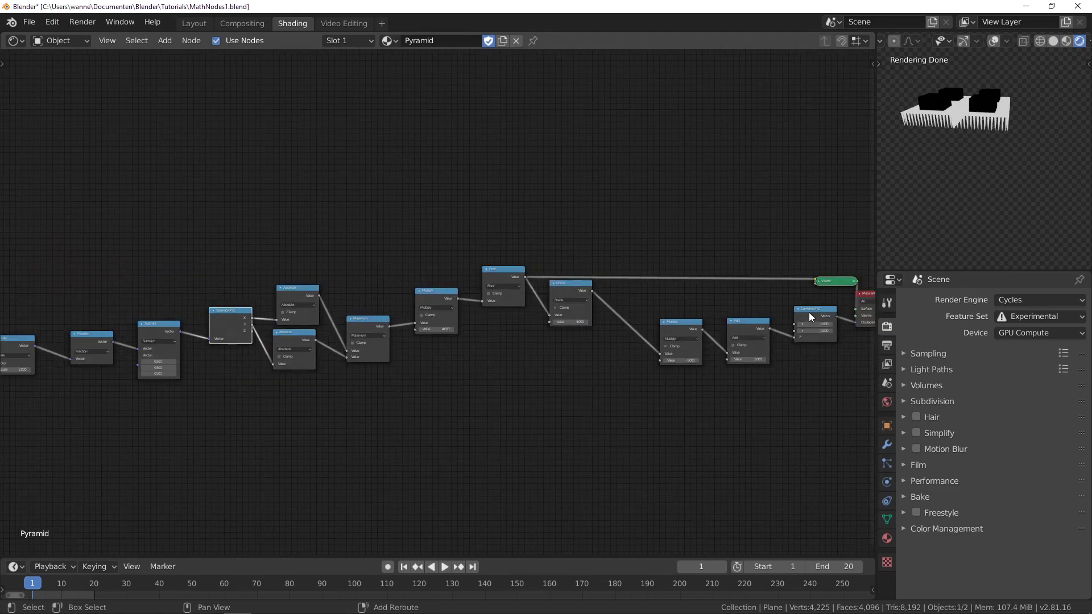
- Group the stepping chain and link the Multiply and Divide values to one shared group Value input
key("b")
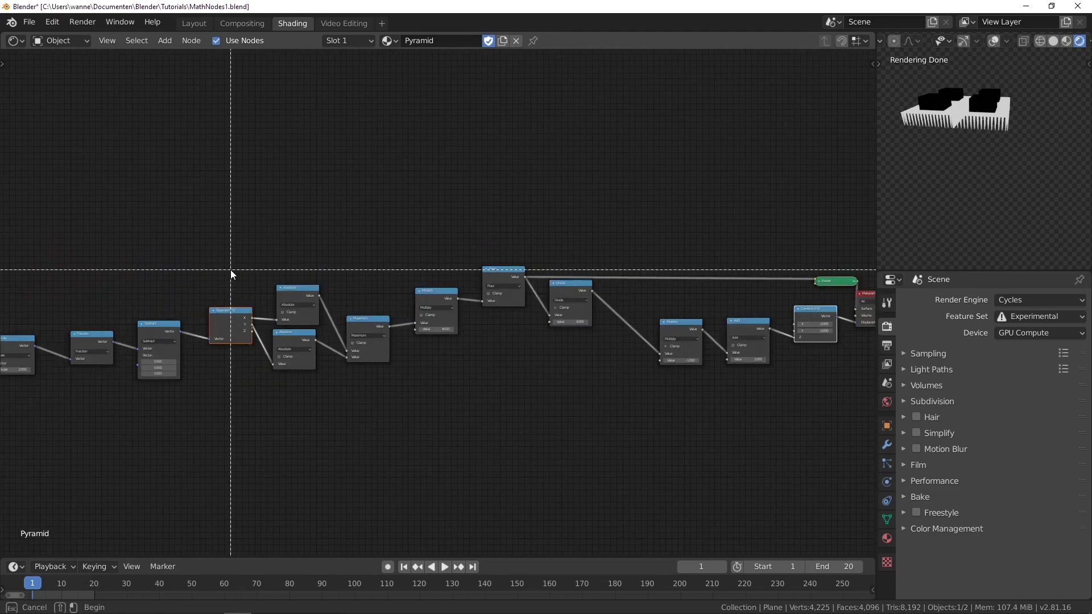
left_click_drag(231, 269, 784, 430)
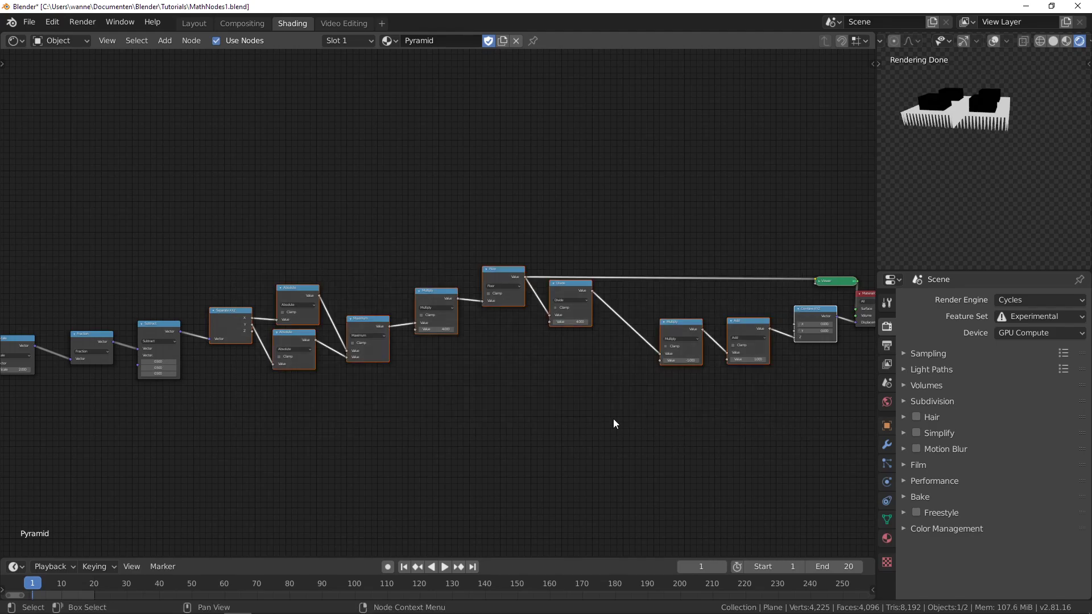
key("ctrl+g")
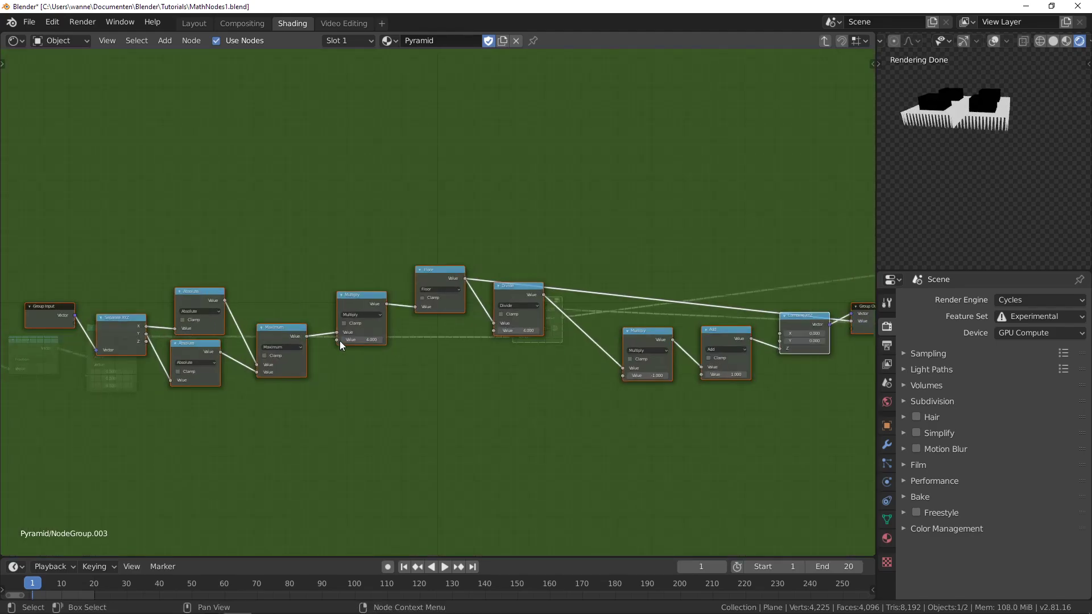
scroll(339, 340, "up", 2)
middle_click_drag(354, 370, 560, 343)
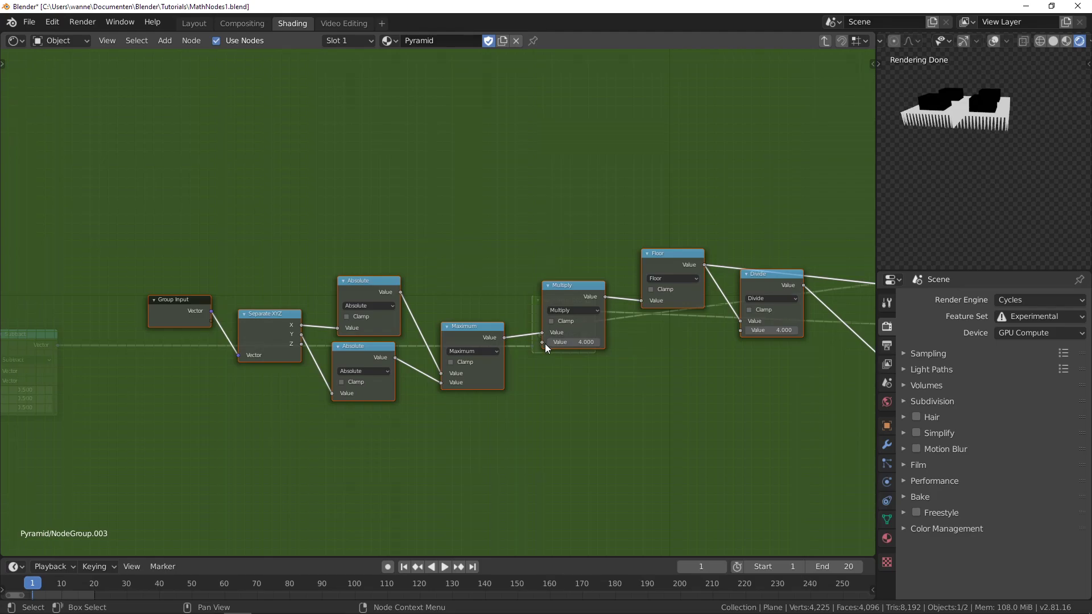
left_click_drag(543, 342, 205, 320)
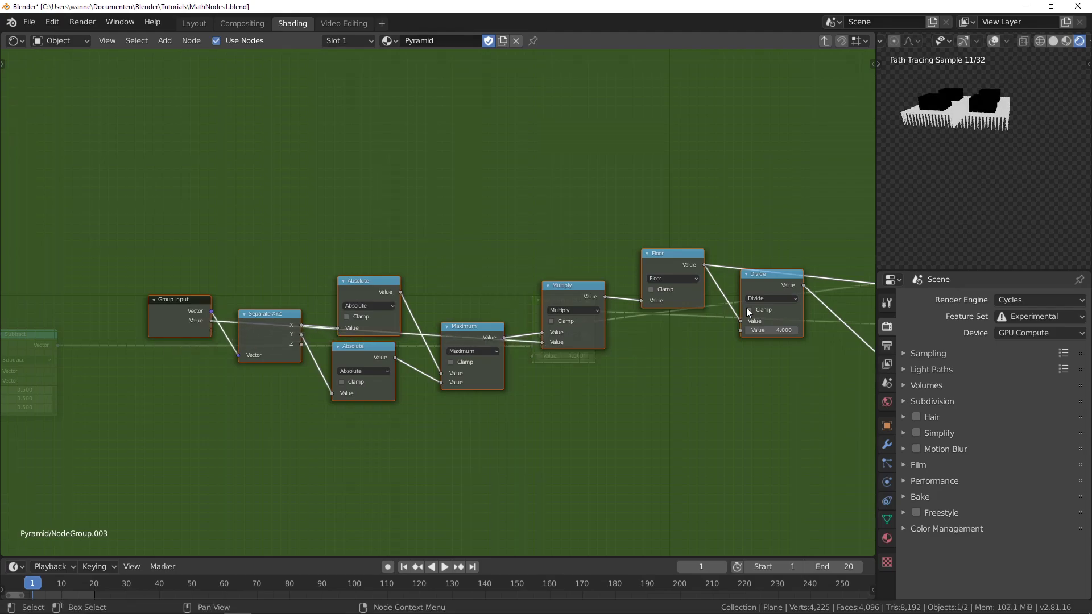
left_click_drag(740, 330, 206, 322)
- Set NodeGroup.003's Value input to 10 for finer terraces
key("Tab")
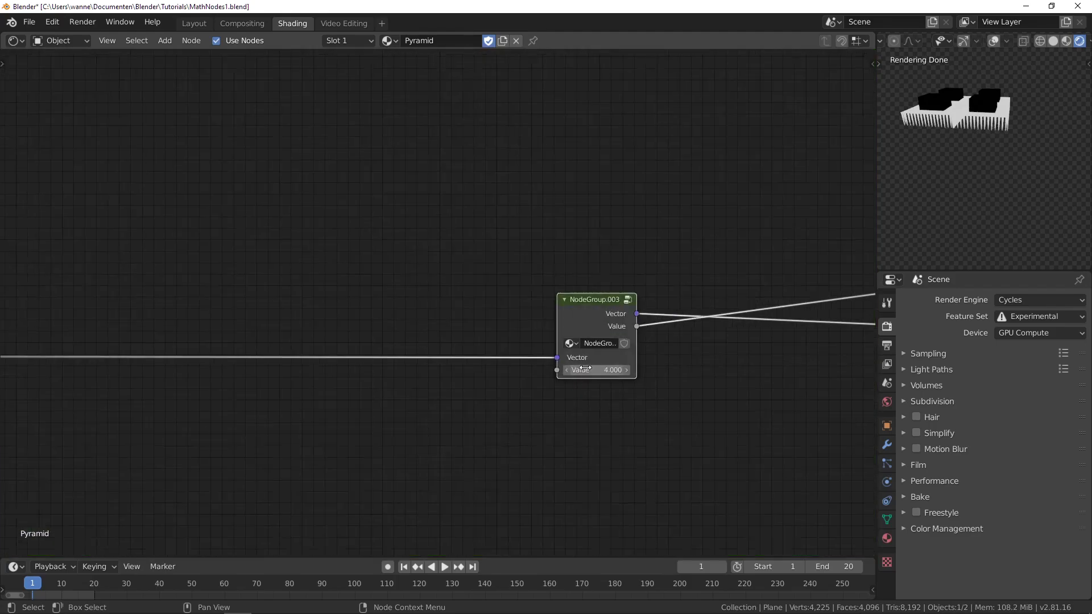
scroll(585, 369, "up", 2)
middle_click_drag(586, 368, 494, 364)
mouse_move(509, 378)
left_mouse_down()
mouse_move(535, 377)
mouse_move(512, 377)
left_mouse_up()
left_click(512, 377)
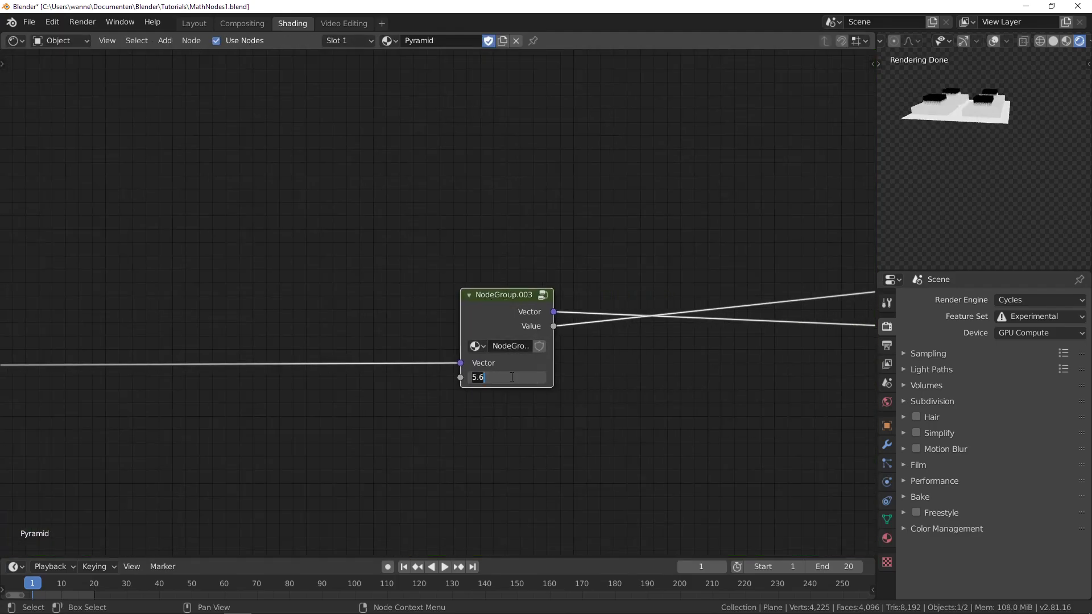
type("10")
key("Return")
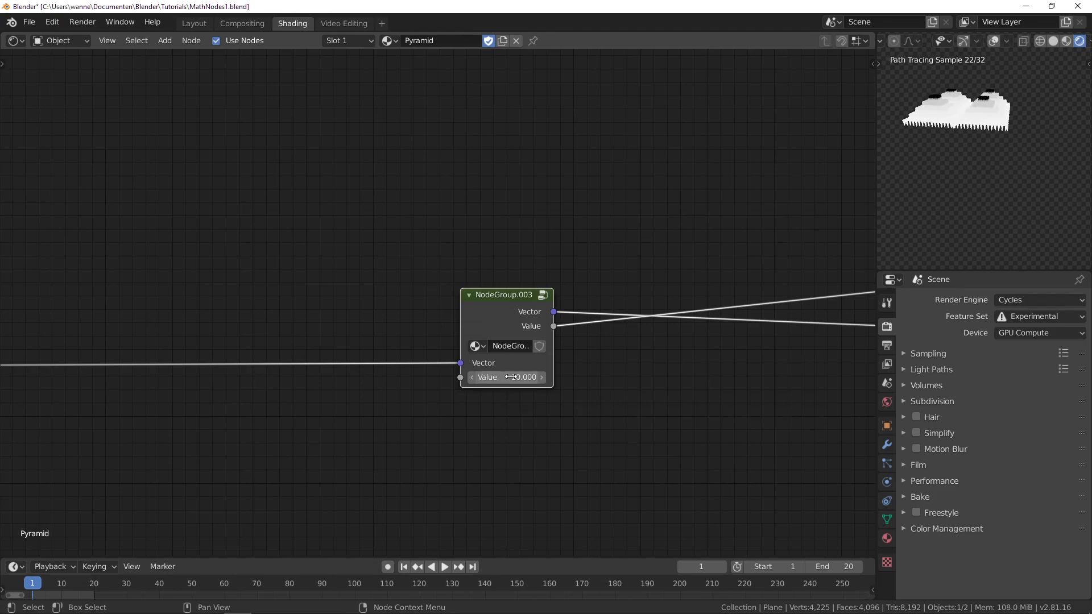
middle_click_drag(1004, 128, 979, 202)
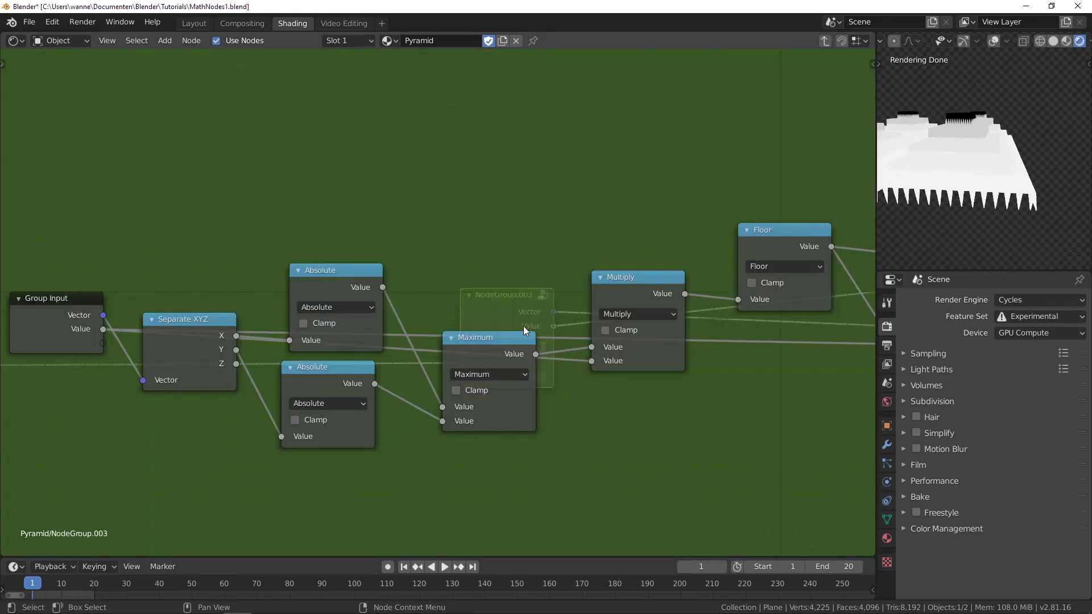
scroll(707, 392, "down", 3)
middle_click_drag(712, 385, 366, 391)
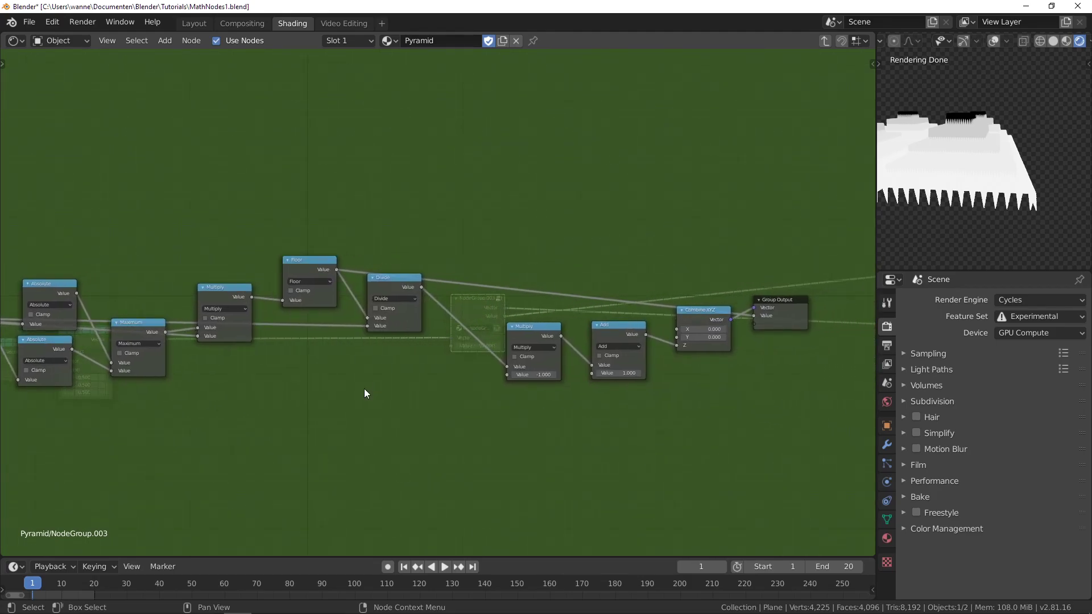
scroll(993, 123, "up", 4)
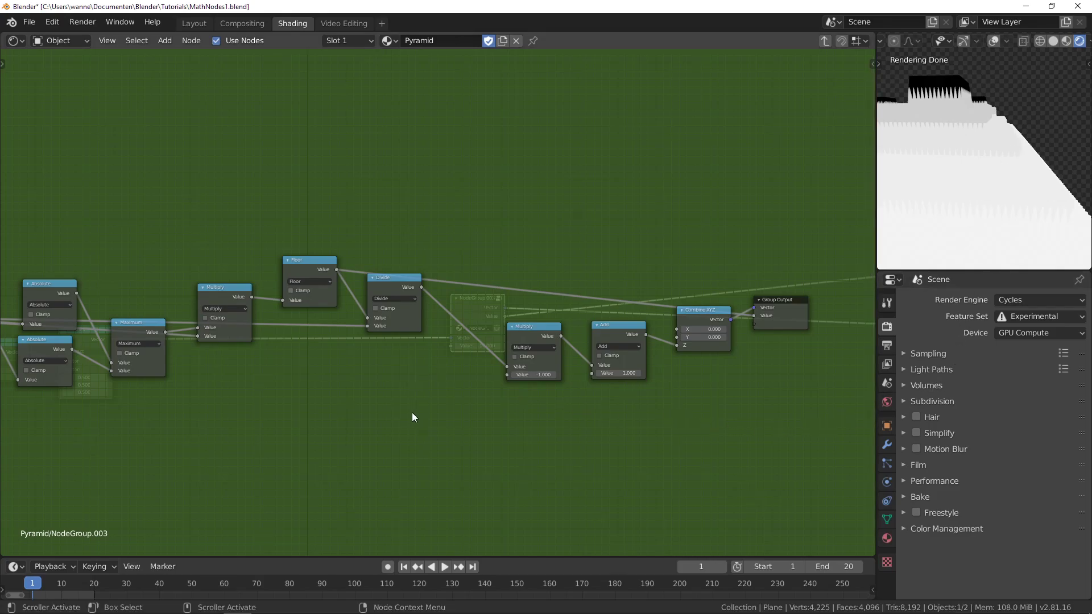
scroll(429, 312, "up", 1)
- Preview the Subtract node's output in the render with the Viewer
key("Tab")
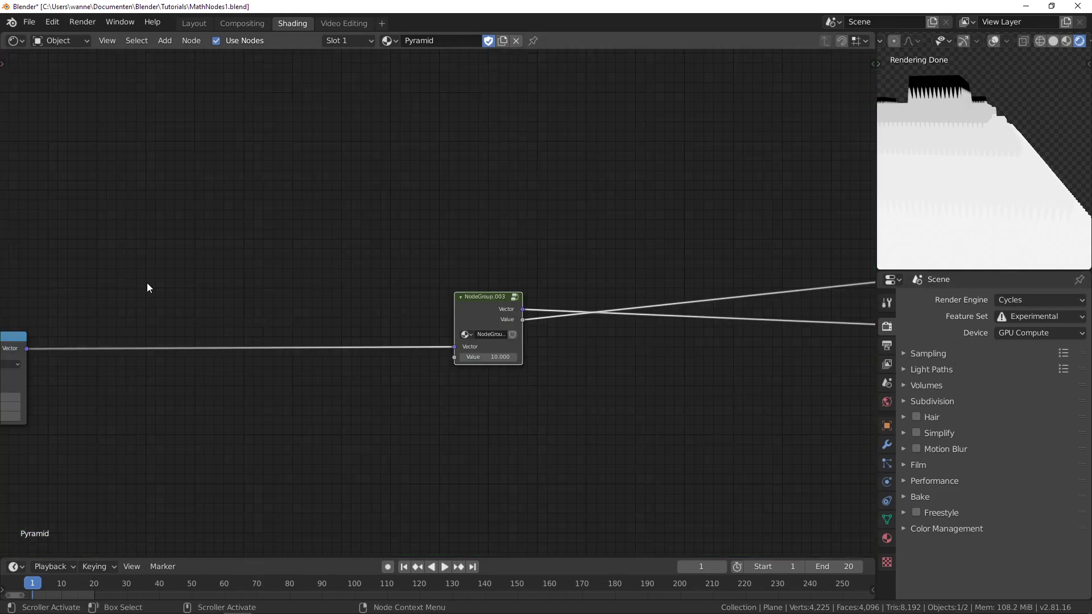
middle_click_drag(147, 288, 237, 272)
left_click(80, 330, "ctrl+shift")
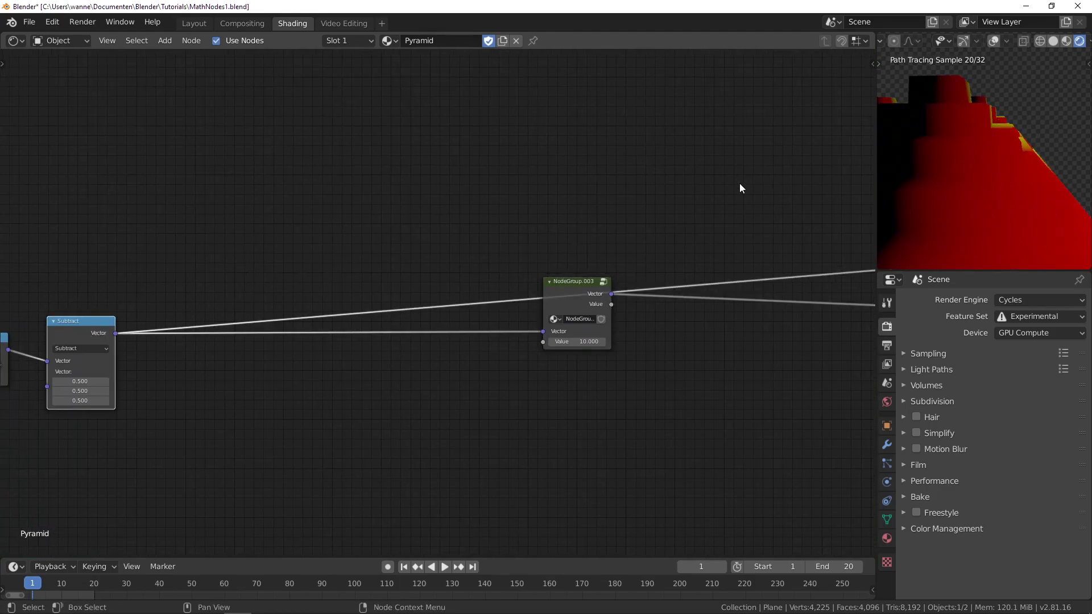
middle_click_drag(1029, 148, 978, 121)
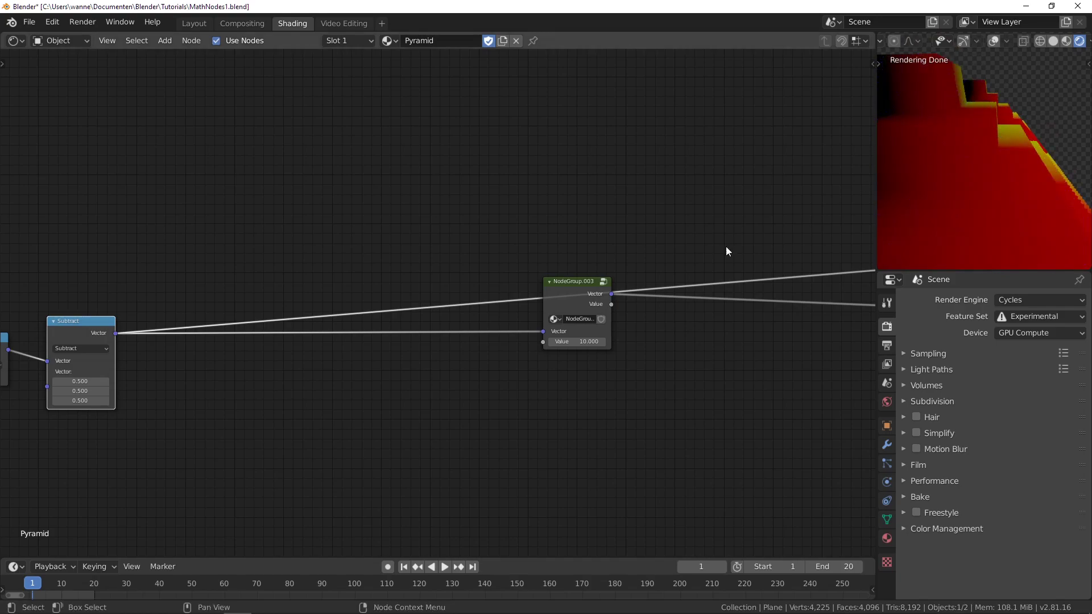
left_click_drag(585, 298, 586, 326)
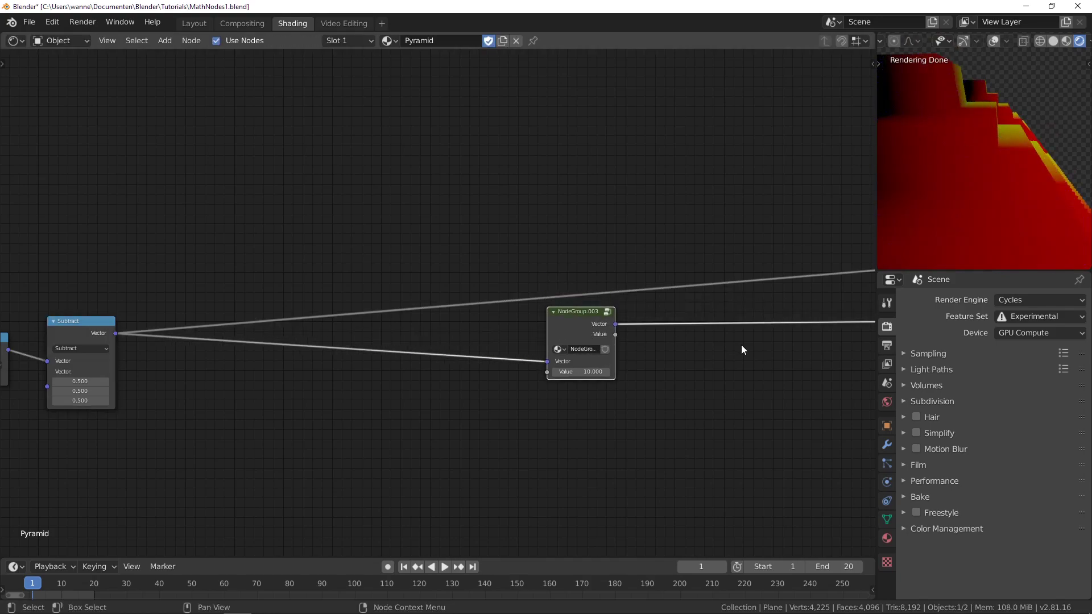
scroll(714, 371, "right", 5)
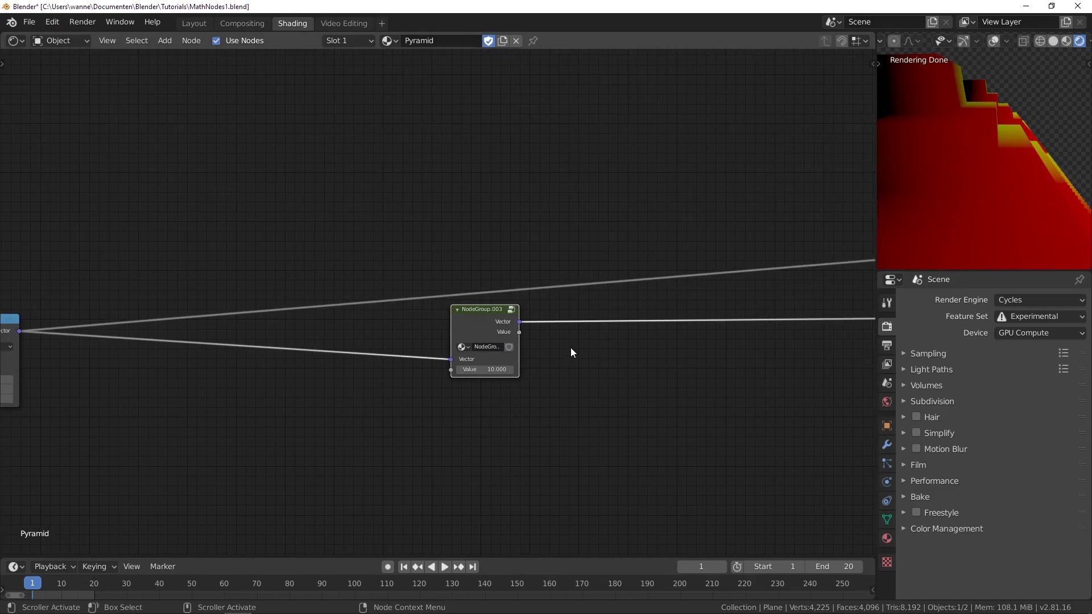
scroll(504, 344, "up", 1)
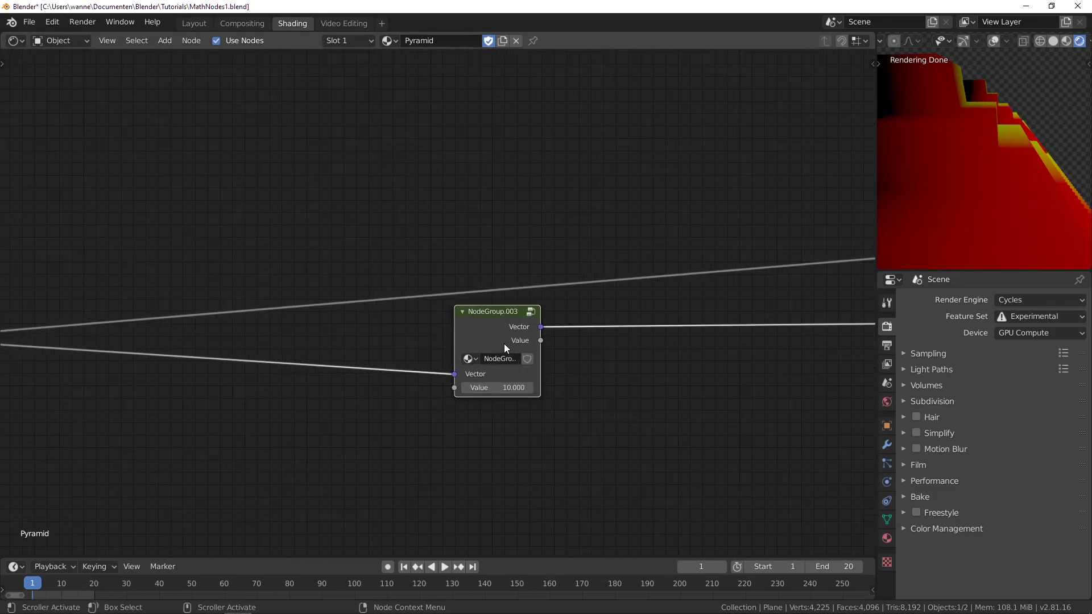
- Inside NodeGroup.003, duplicate Floor into a Fraction node fed by Multiply's output
key("Tab")
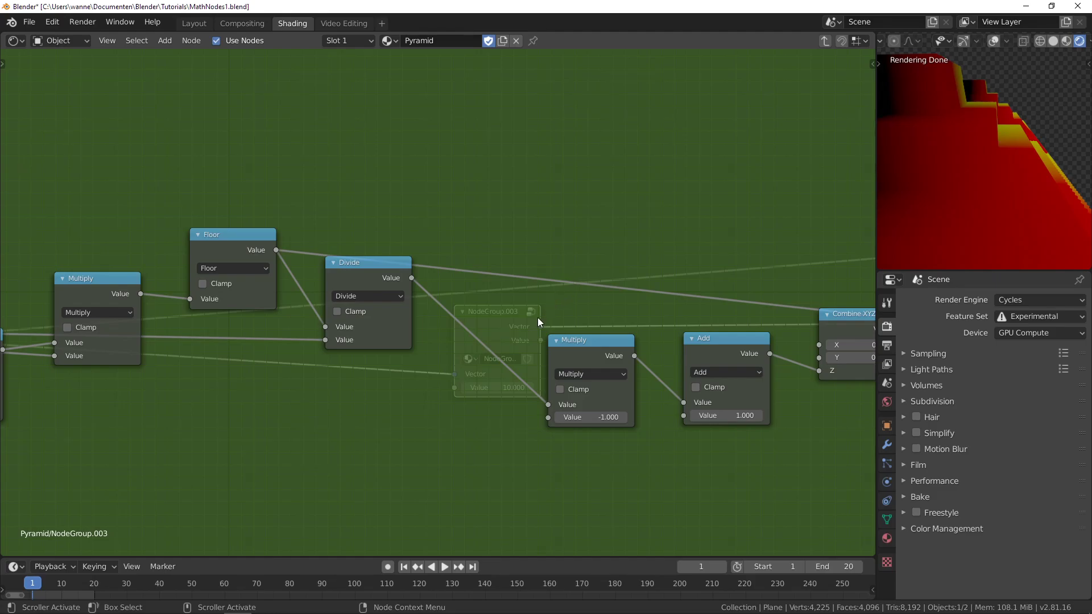
middle_click_drag(538, 317, 702, 321)
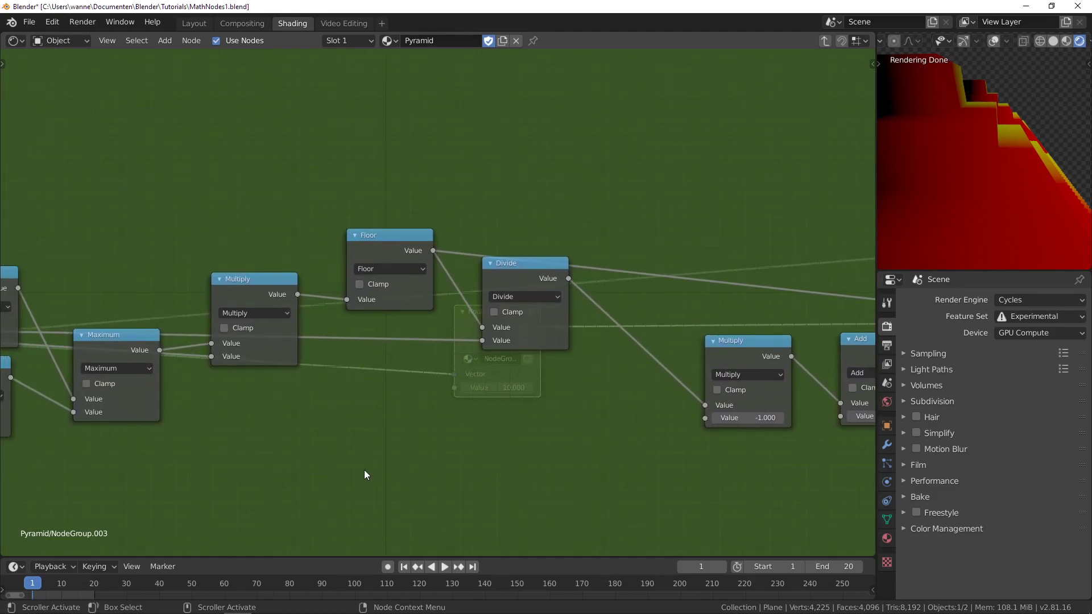
middle_click_drag(364, 469, 381, 369)
key("shift+d")
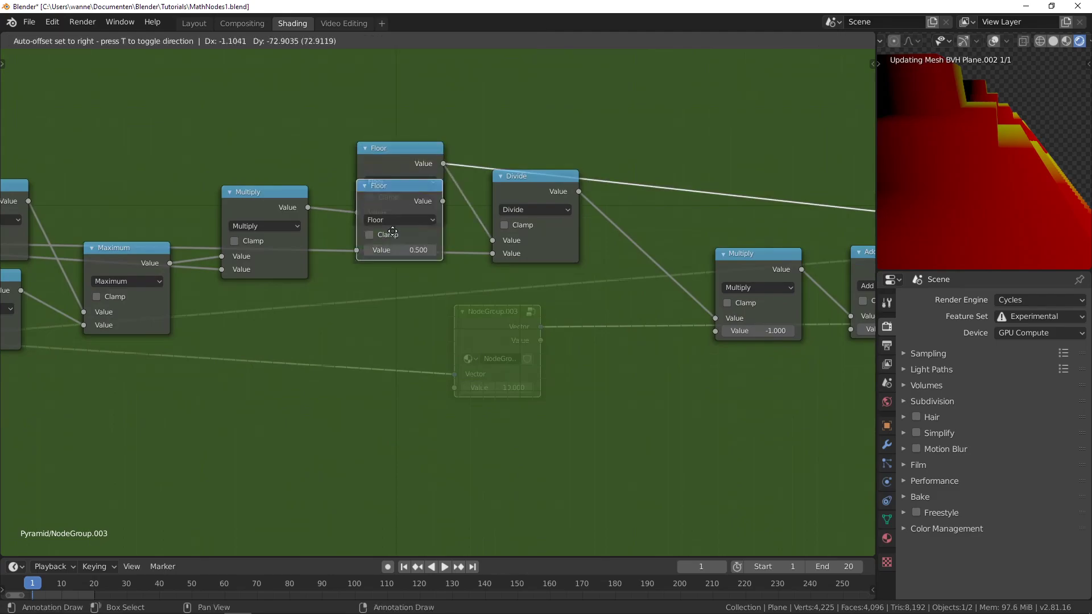
left_click(412, 281)
left_click_drag(307, 207, 366, 331)
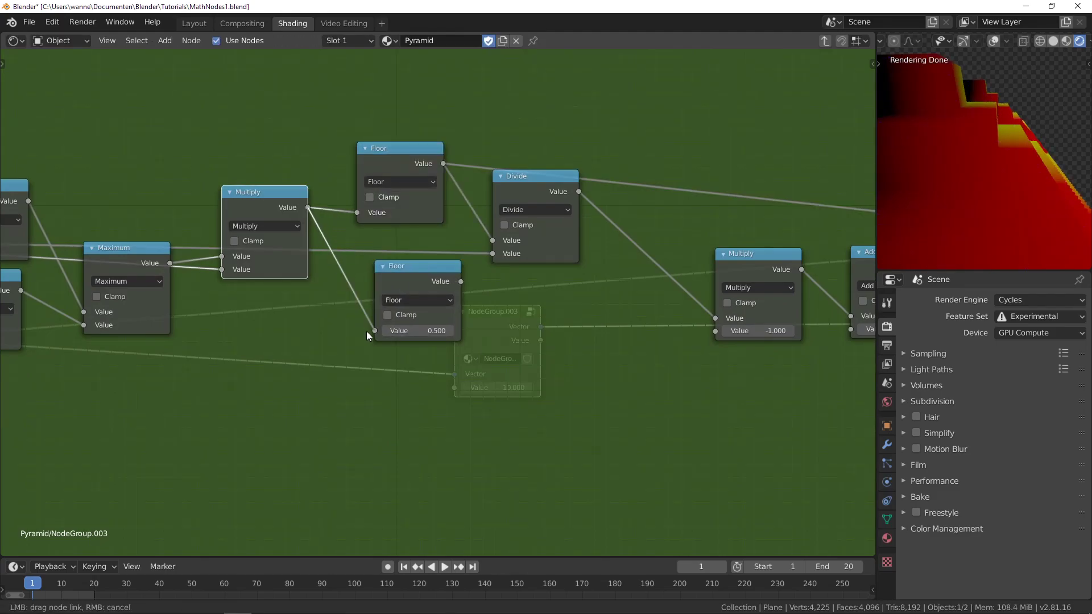
left_click(404, 299)
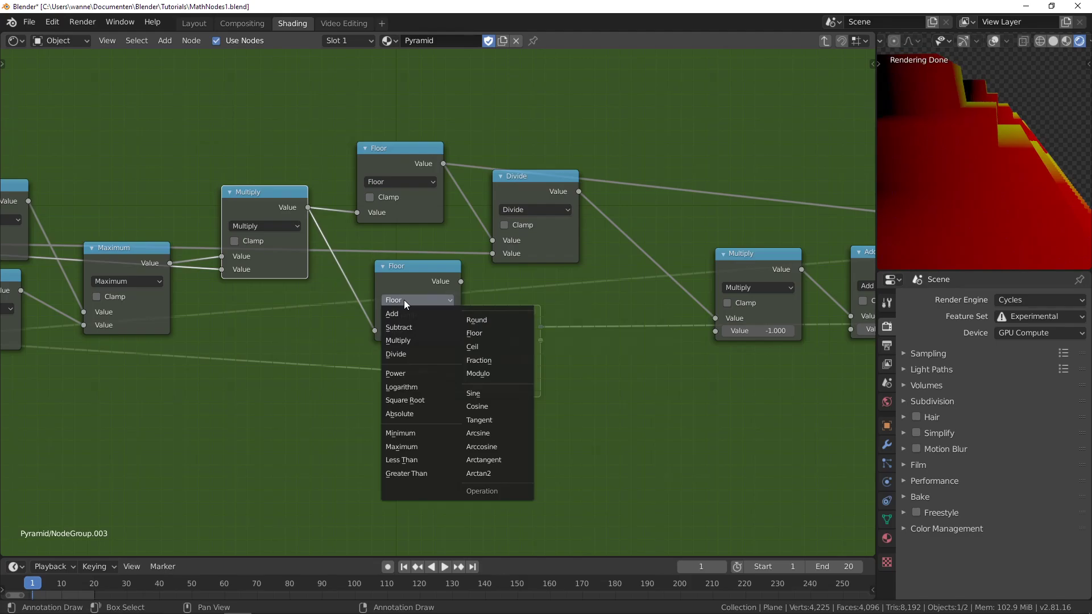
left_click(487, 359)
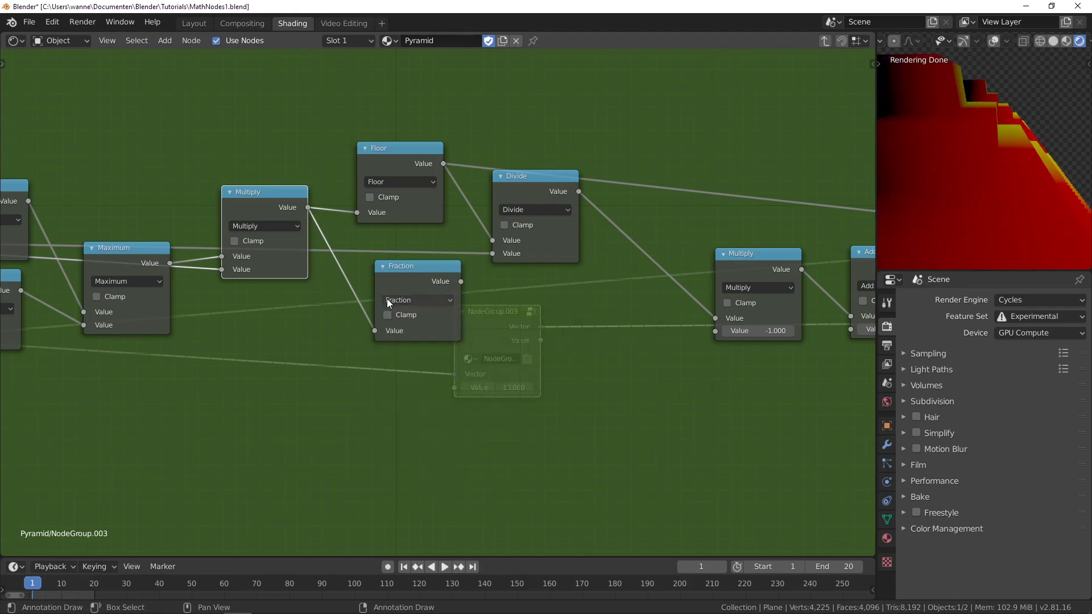
left_click(419, 280)
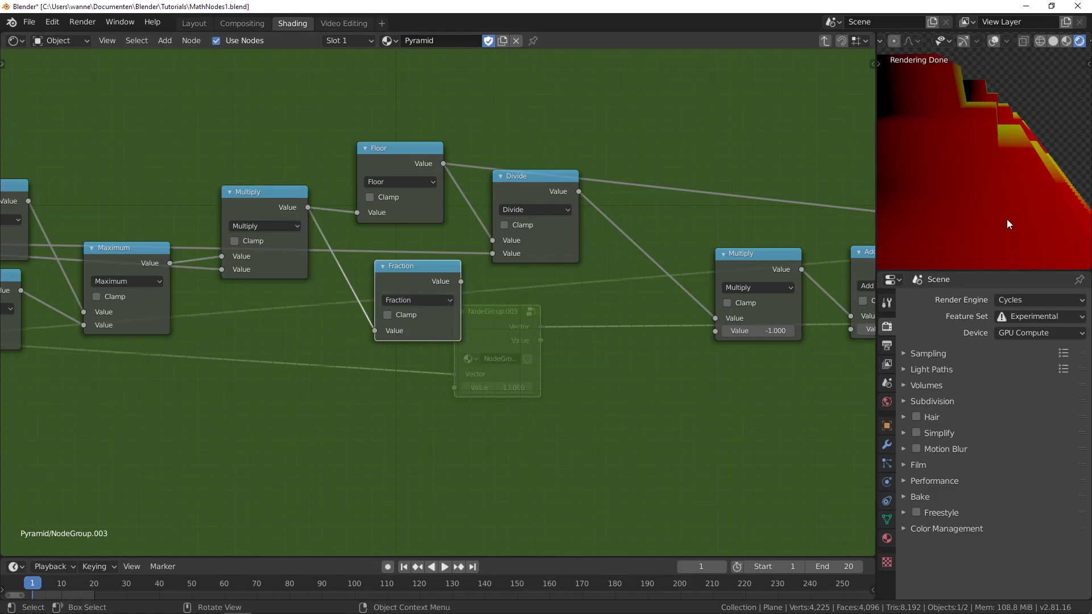
middle_click_drag(1007, 220, 1007, 172)
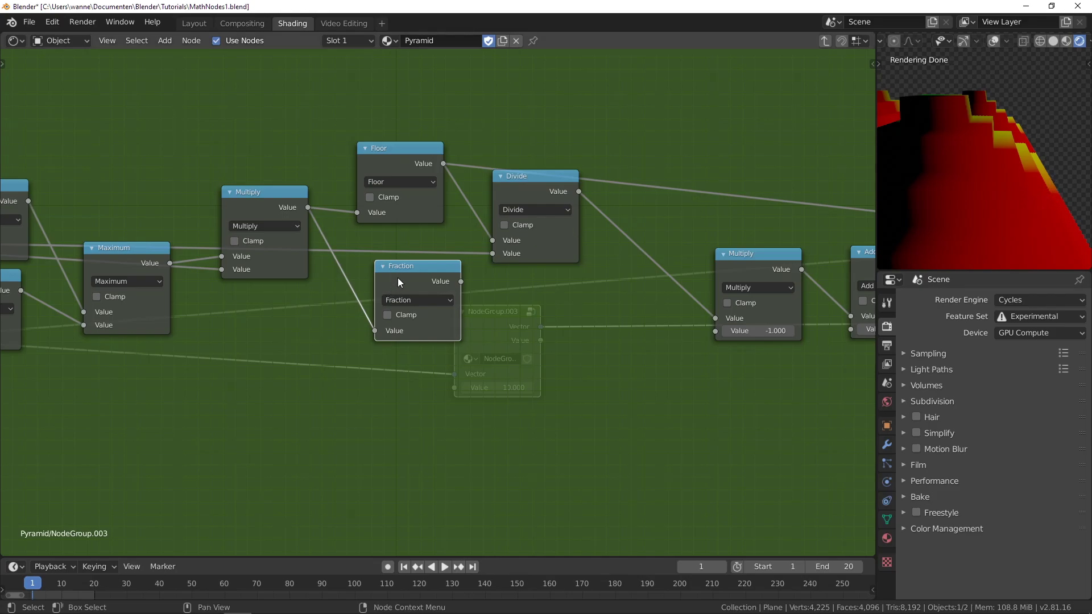
left_click_drag(409, 283, 396, 292)
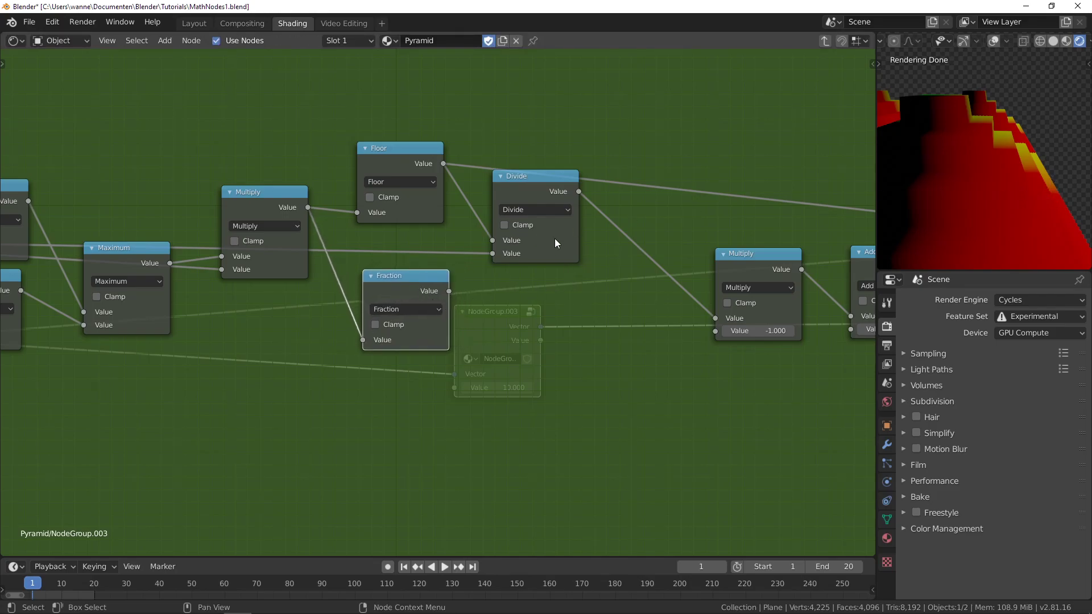
middle_click_drag(534, 283, 280, 268)
- Sum the Floor and Fraction results with a new Add node feeding Divide
left_click_drag(153, 272, 102, 283)
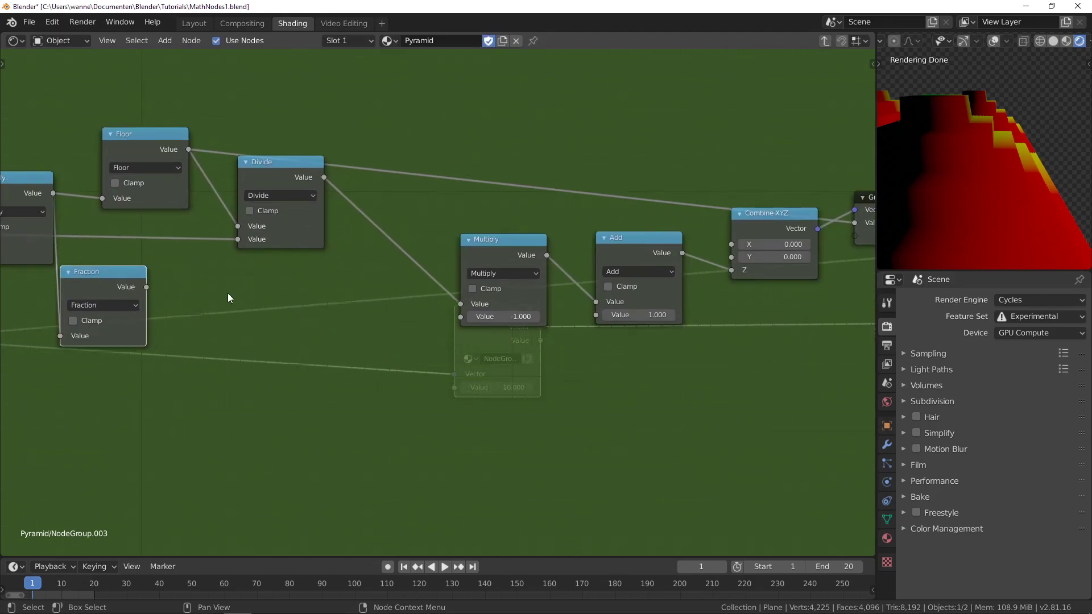
key("shift+d")
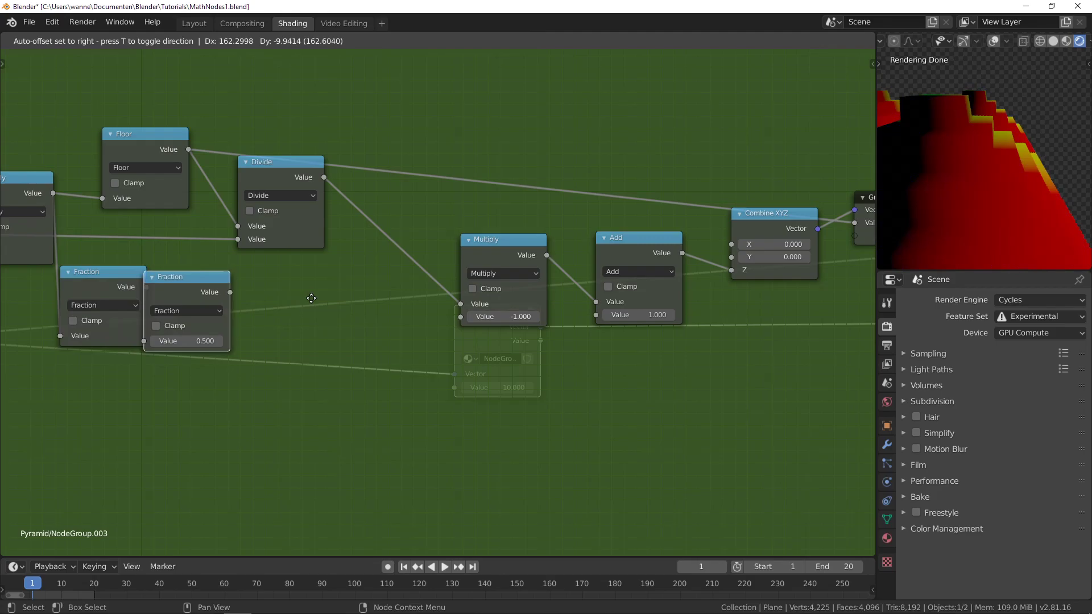
left_click(311, 298)
left_click(162, 309)
left_click(190, 324)
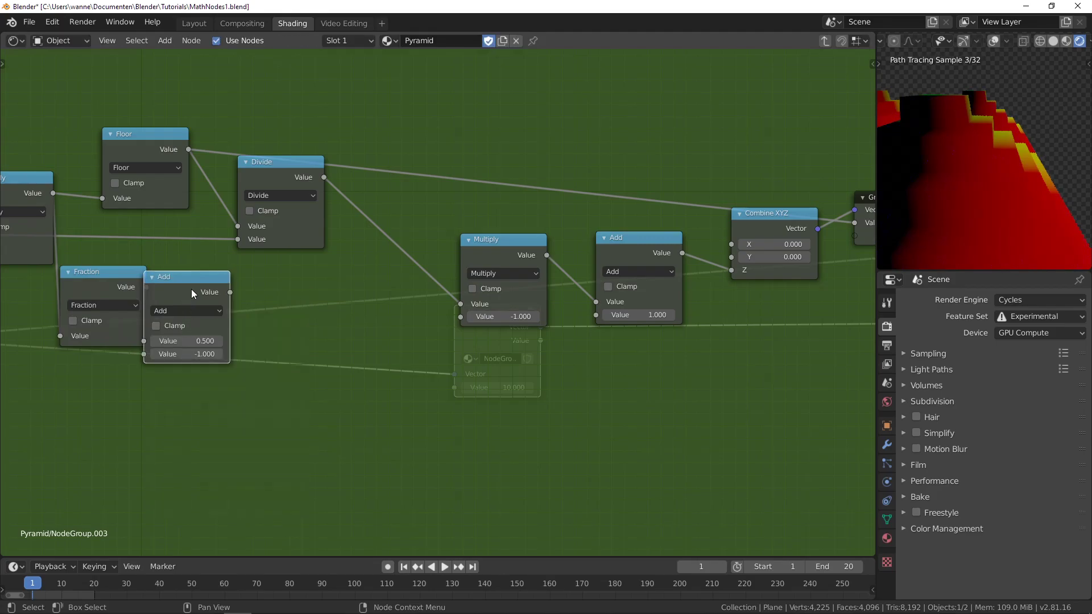
left_click_drag(285, 159, 373, 207)
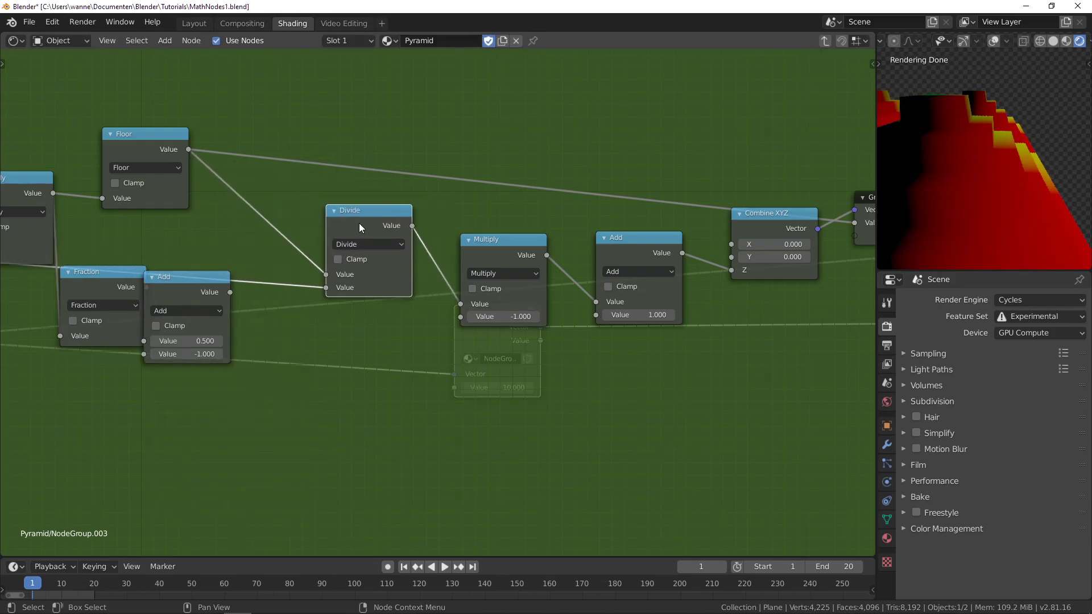
left_click_drag(177, 296, 272, 206)
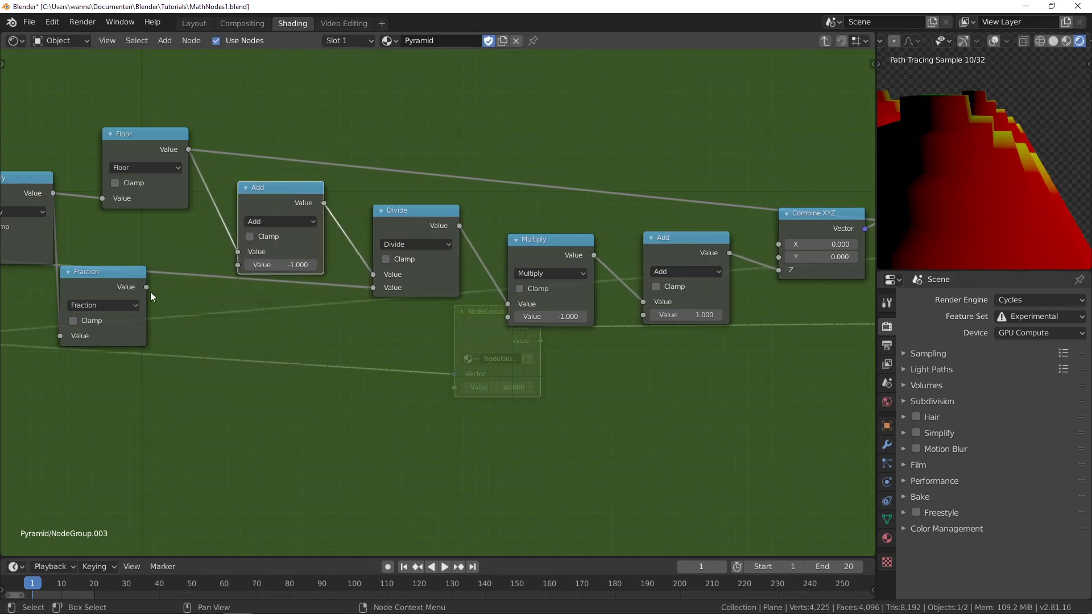
left_click_drag(146, 288, 238, 265)
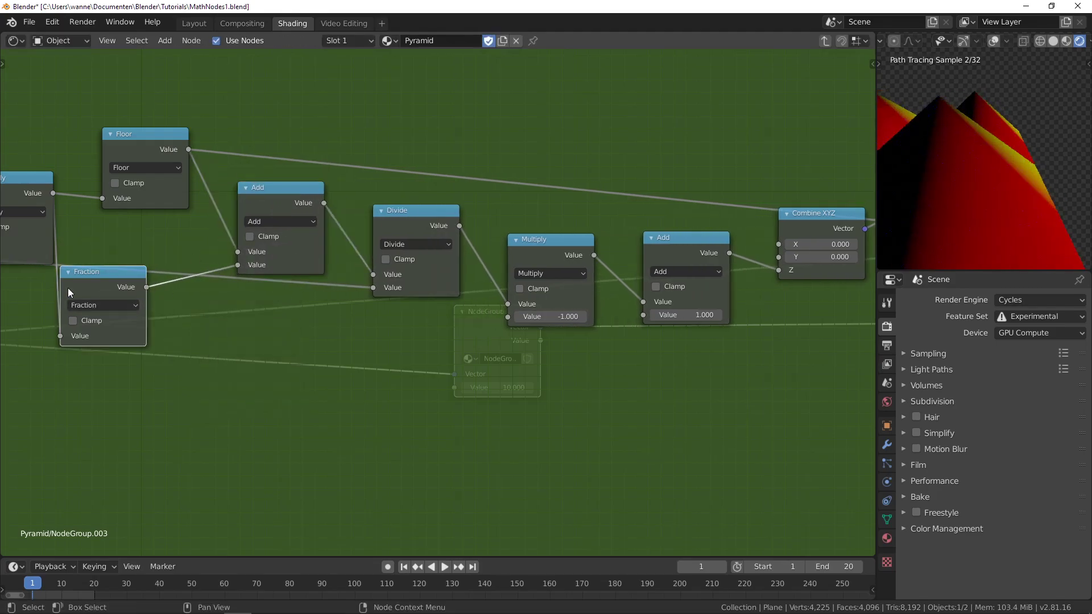
left_click_drag(104, 281, 117, 328)
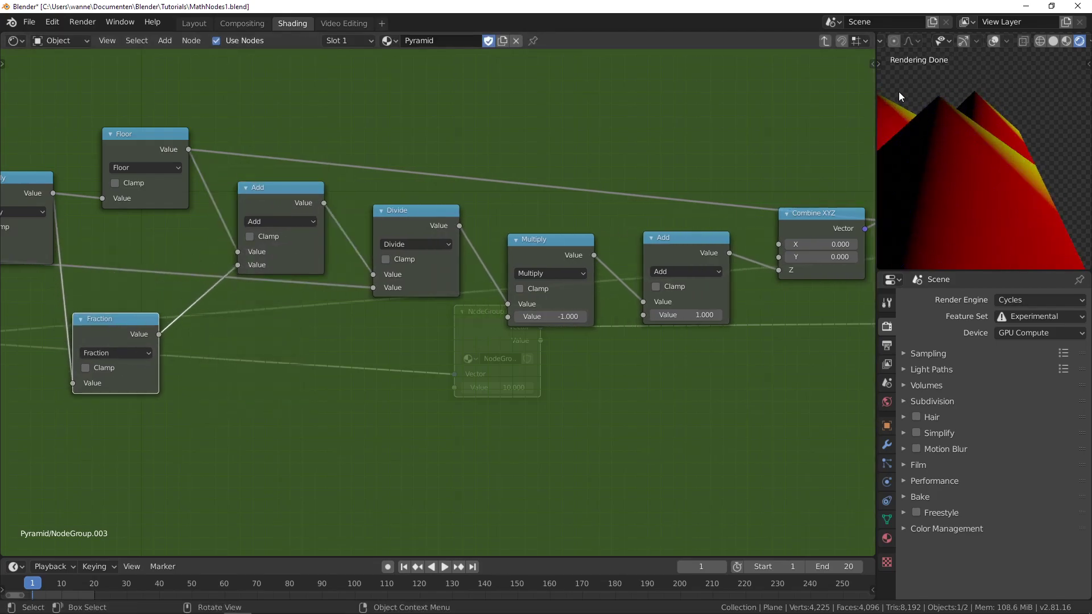
middle_click_drag(899, 91, 930, 144)
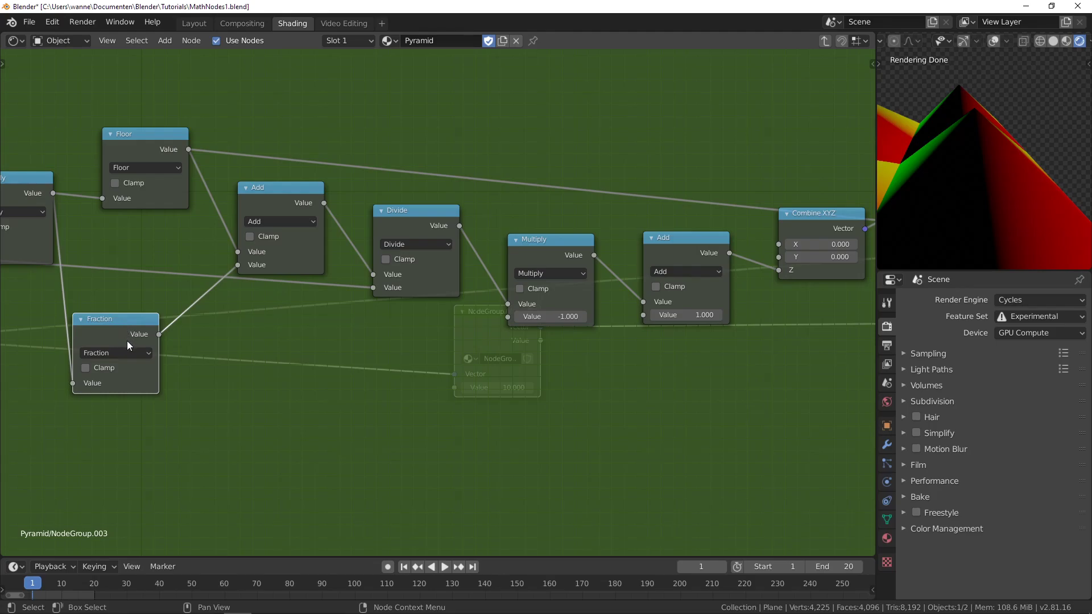
scroll(940, 179, "down", 3)
scroll(947, 175, "up", 4)
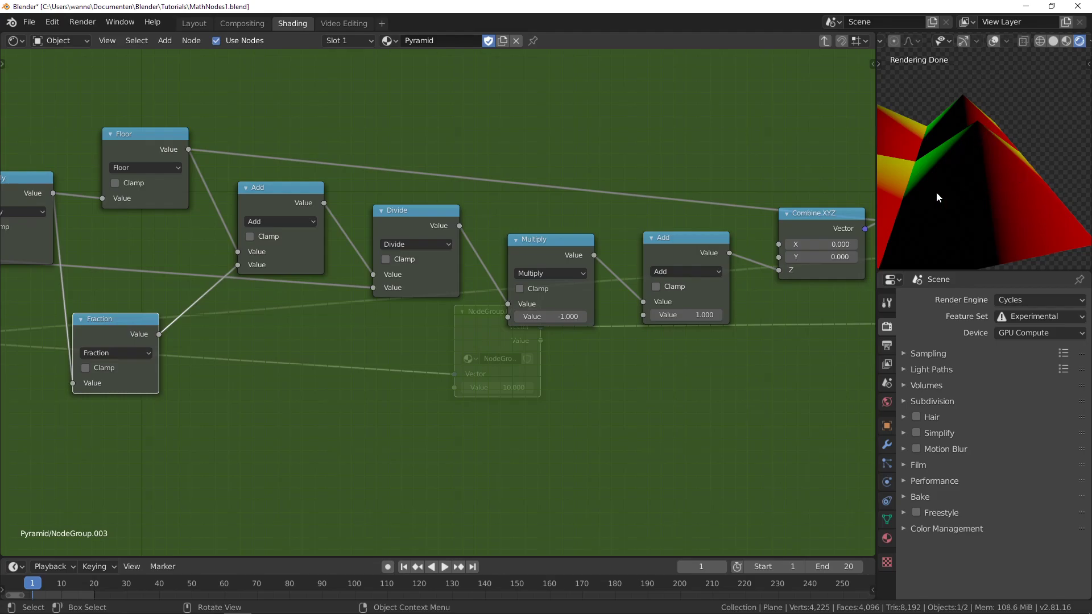
- Duplicate the Fraction node onto the link feeding Add and make the copy a Power node
middle_click_drag(211, 354, 346, 356)
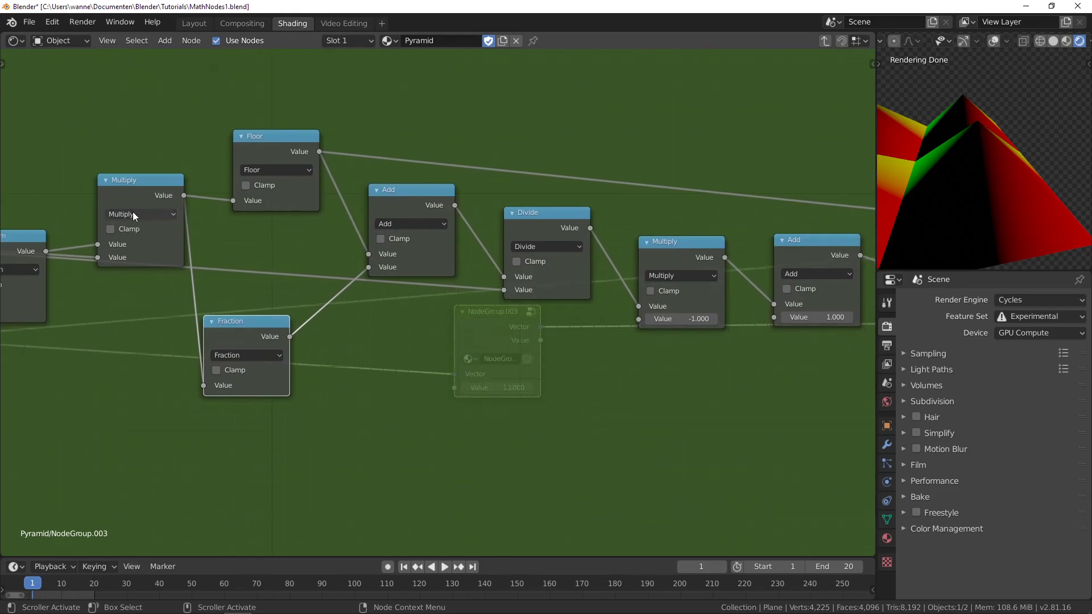
left_click_drag(129, 192, 110, 149)
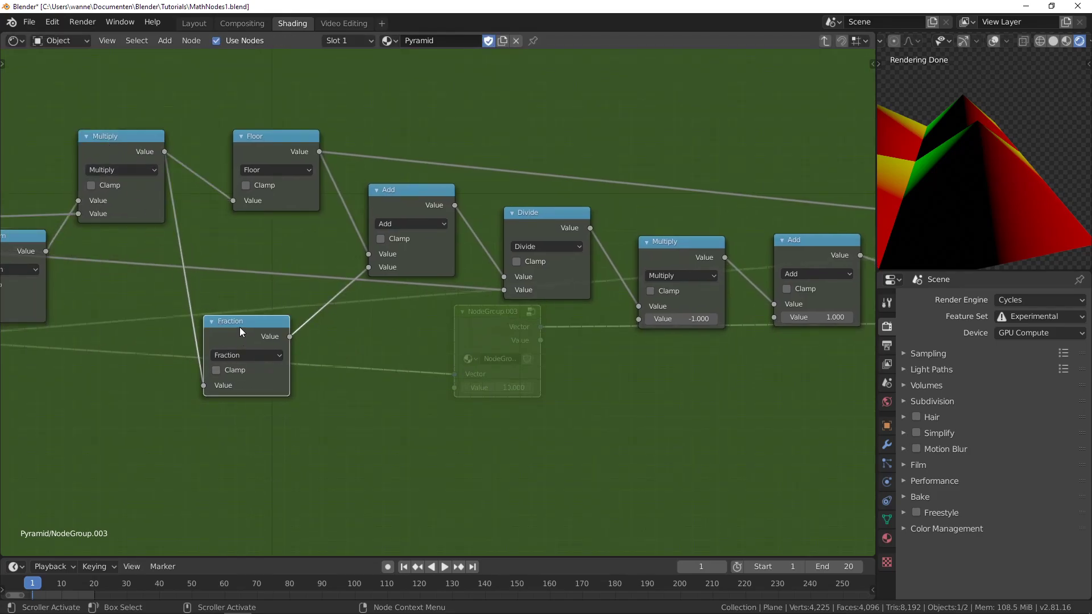
left_click_drag(240, 326, 217, 331)
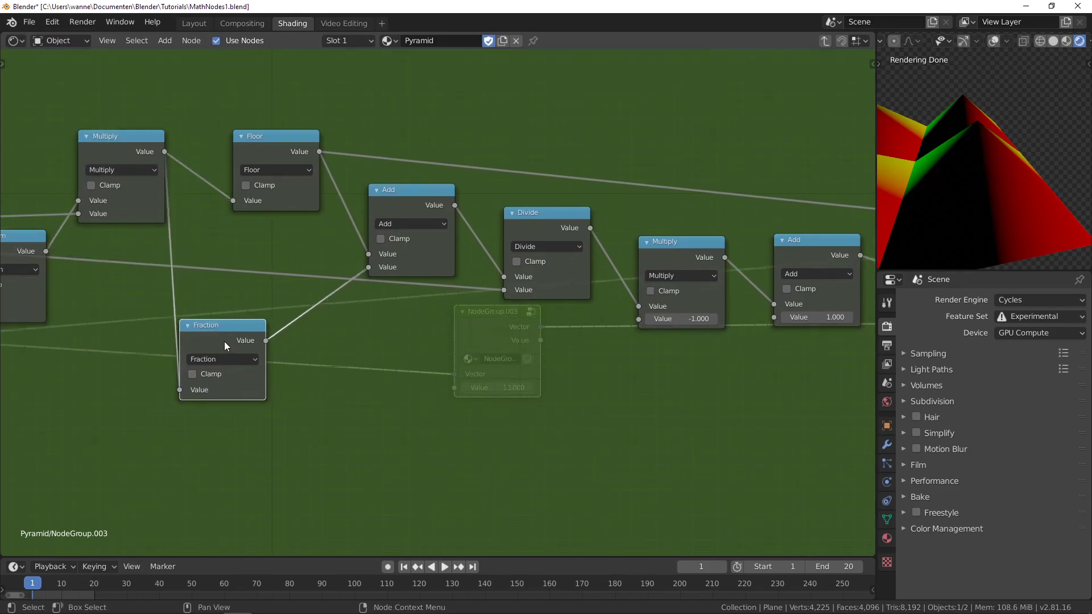
key("shift+d")
left_click(330, 310)
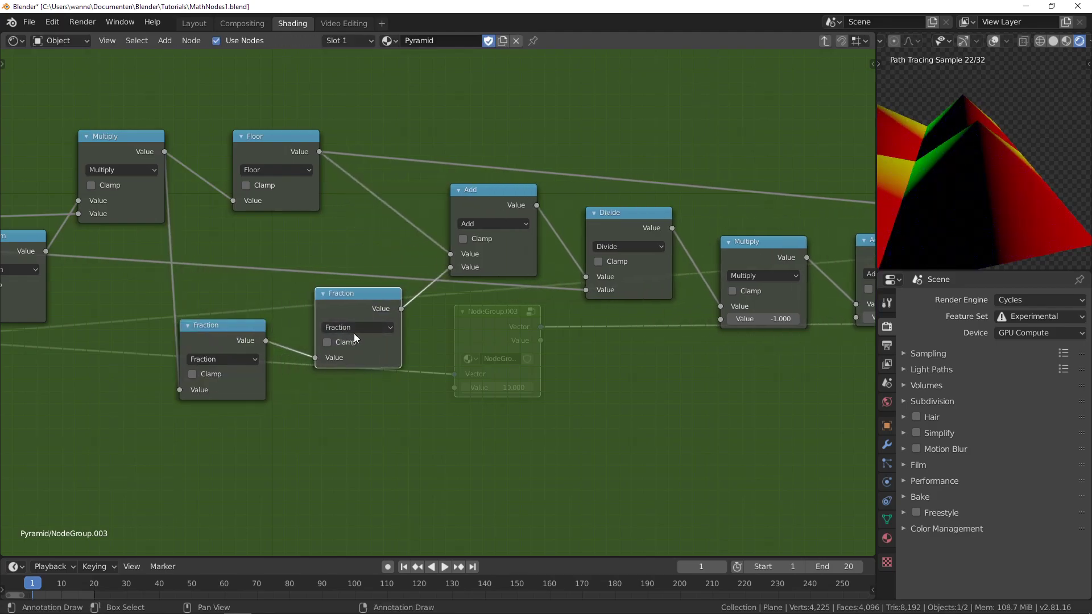
left_click(354, 329)
left_click(356, 402)
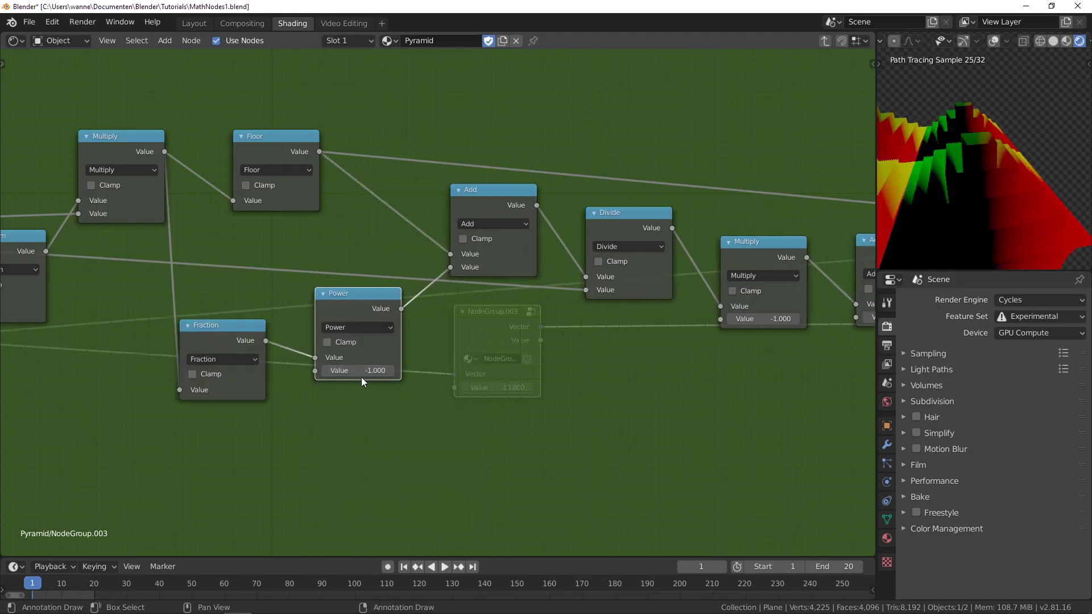
- Try Power exponents 2, 2.7 and 0.1 while checking the steps in the preview
left_click(363, 371)
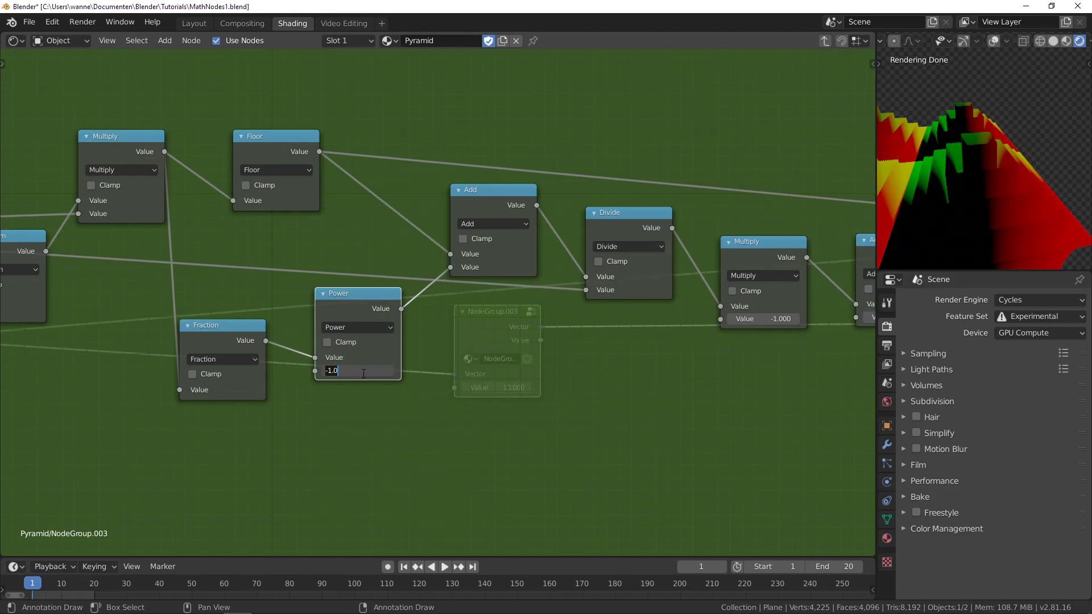
type("2")
key("Return")
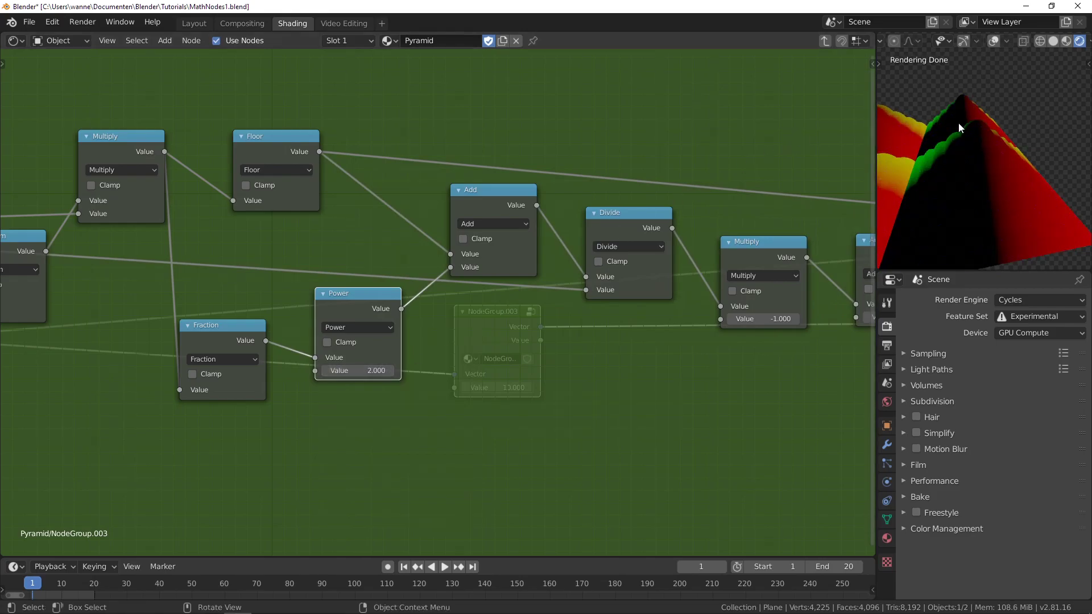
middle_click_drag(1028, 170, 1004, 142)
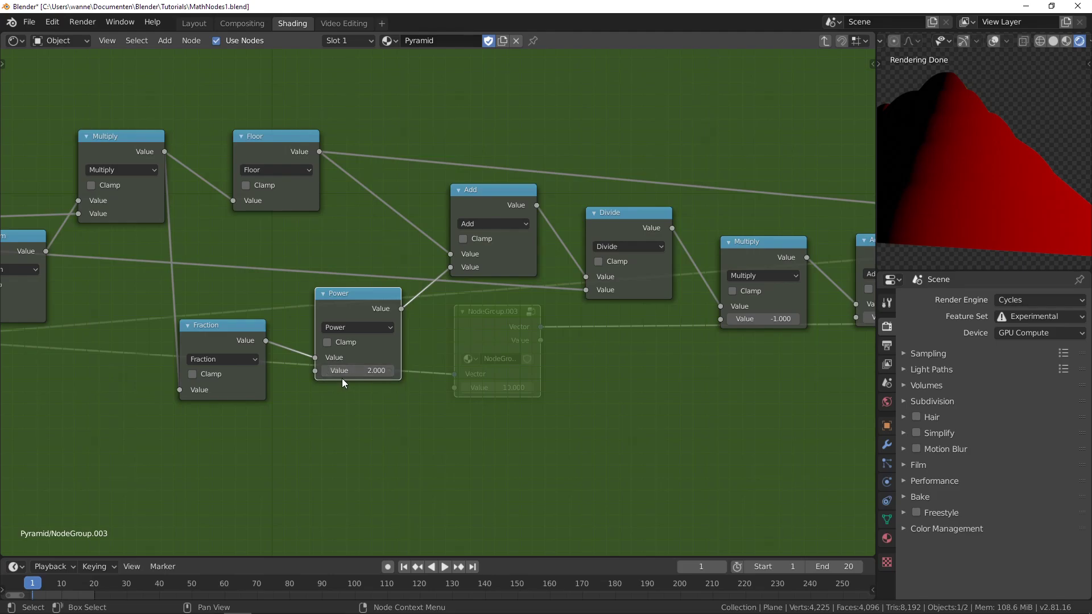
left_click_drag(342, 377, 473, 377)
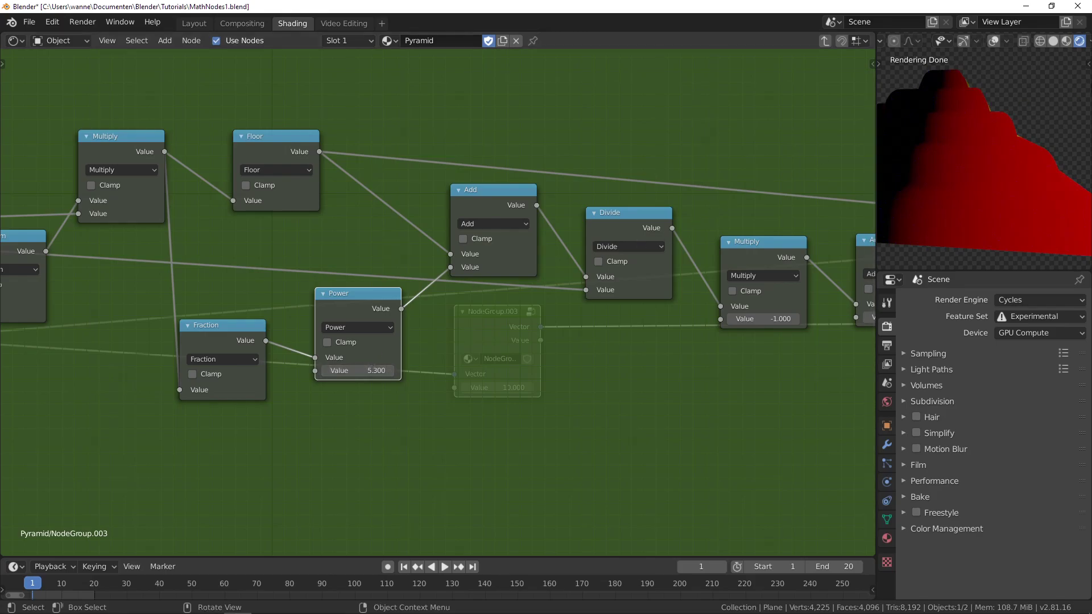
left_click(355, 371)
type("0.1")
key("Return")
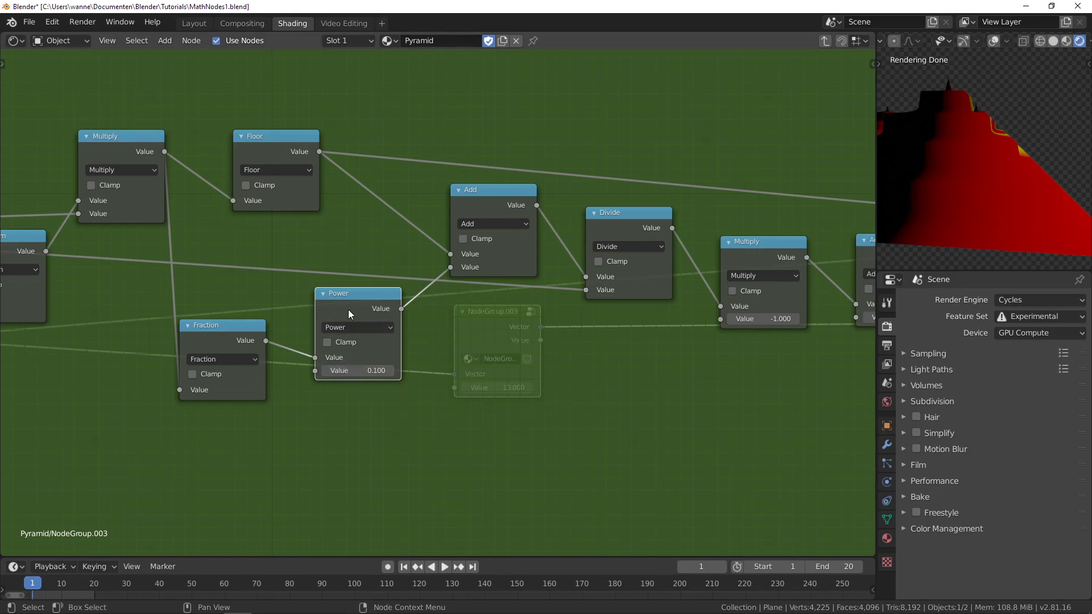
- Replace the Power node with a ColorRamp wired from Fraction into the Add node
key("x")
key("shift+a")
mouse_move(345, 355)
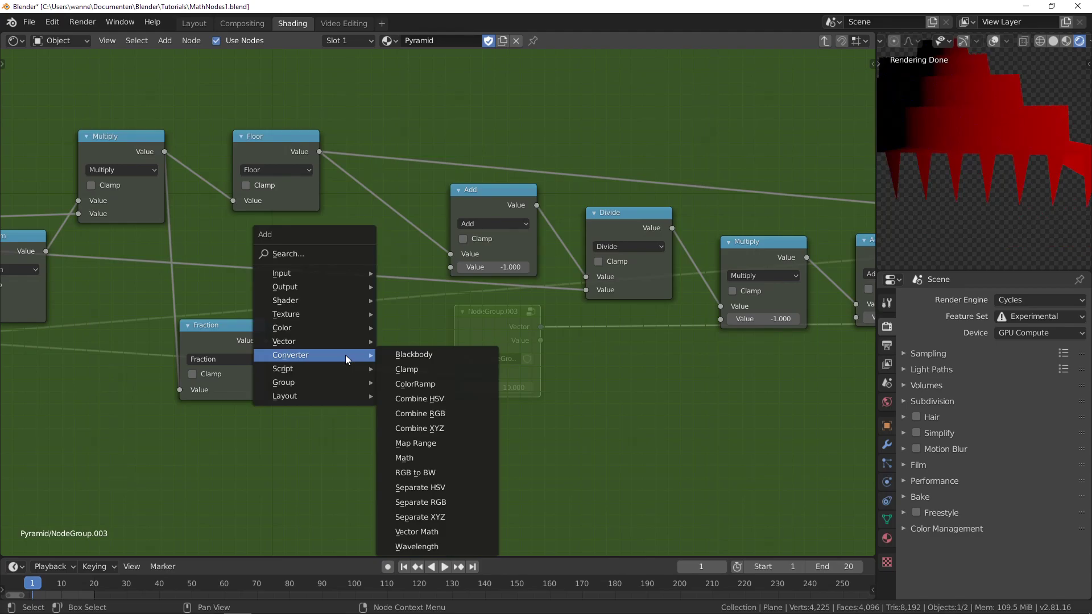
left_click(409, 384)
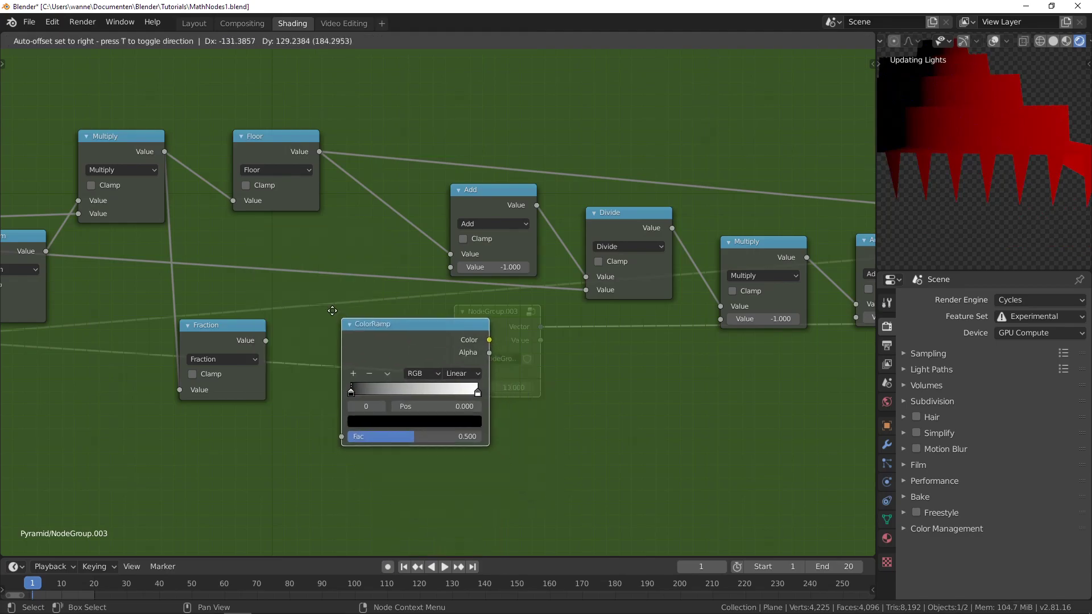
left_click(304, 292)
left_click_drag(265, 341, 314, 418)
left_click_drag(461, 320, 450, 267)
- Move the ramp's black and white stops inward and set its interpolation to B-Spline
left_click_drag(451, 370, 409, 372)
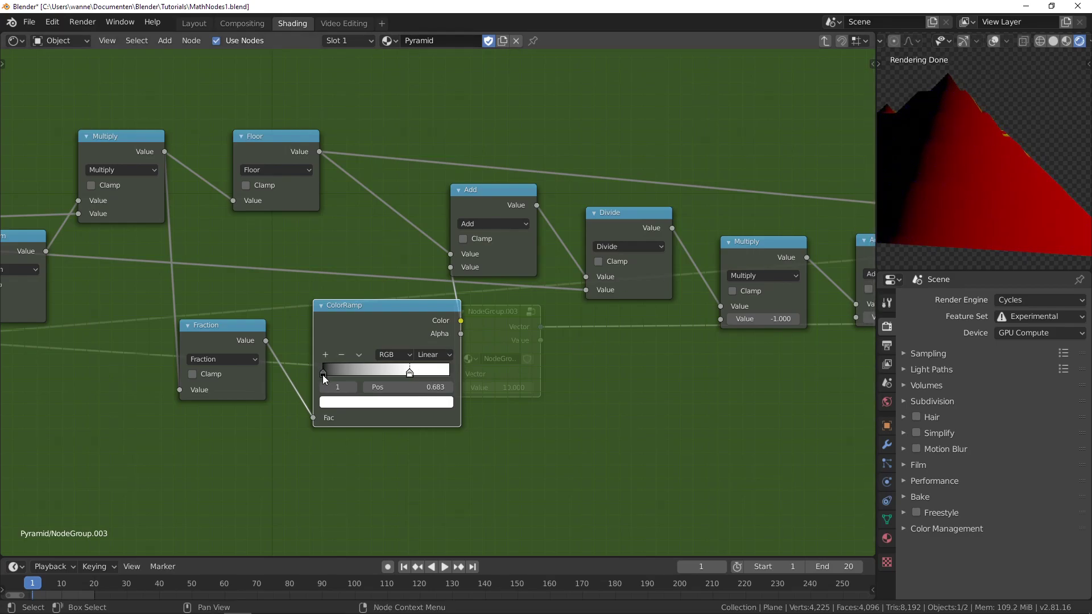
left_click_drag(323, 374, 357, 374)
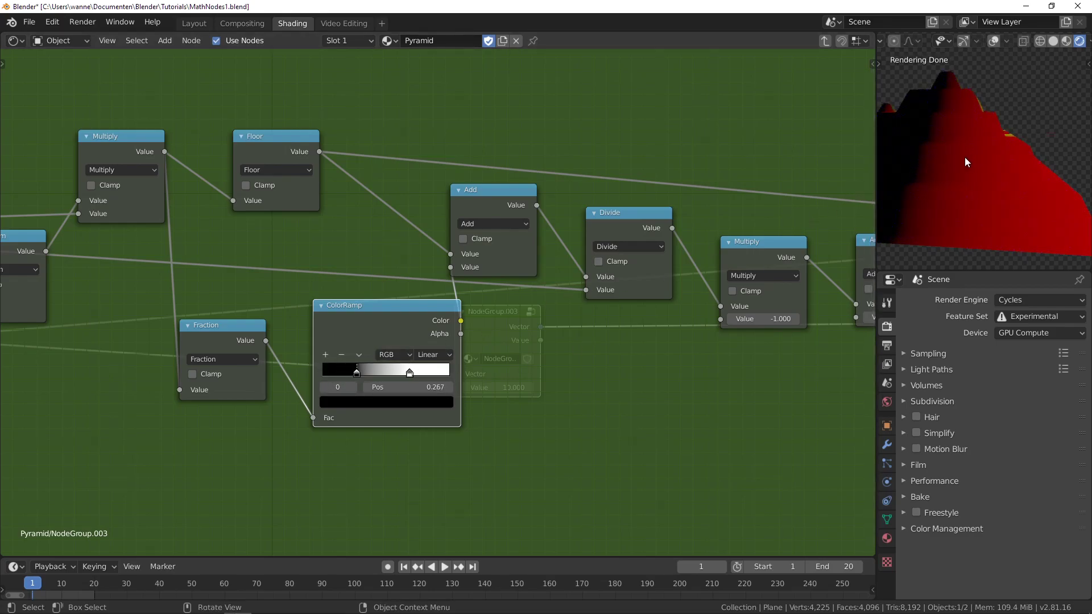
scroll(965, 155, "up", 3)
mouse_move(1022, 162)
middle_mouse_down()
mouse_move(1001, 161)
mouse_move(1026, 157)
mouse_move(1013, 162)
middle_mouse_up()
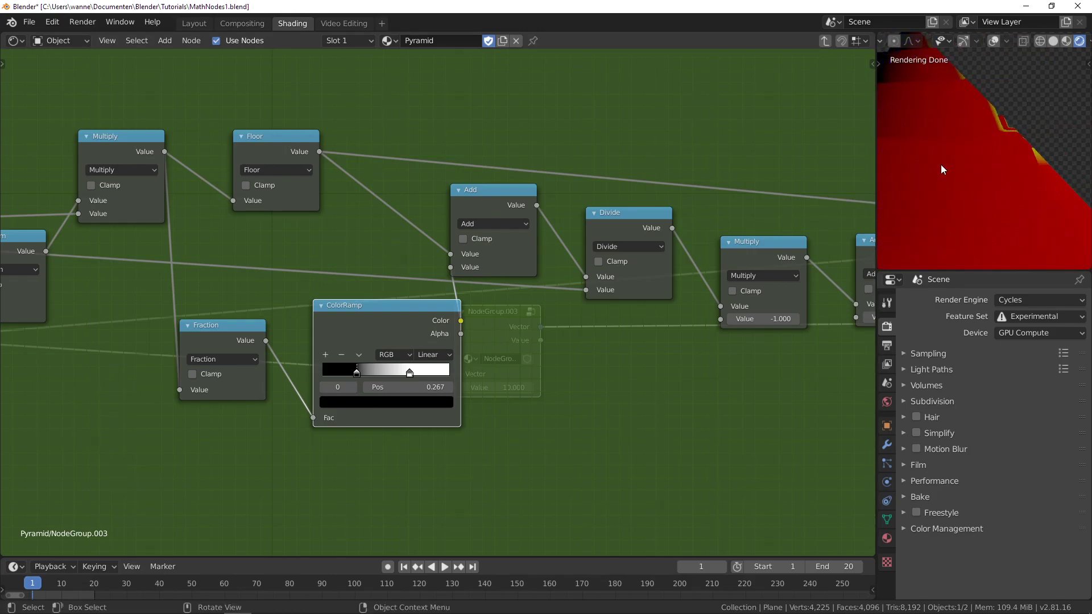
left_click(441, 357)
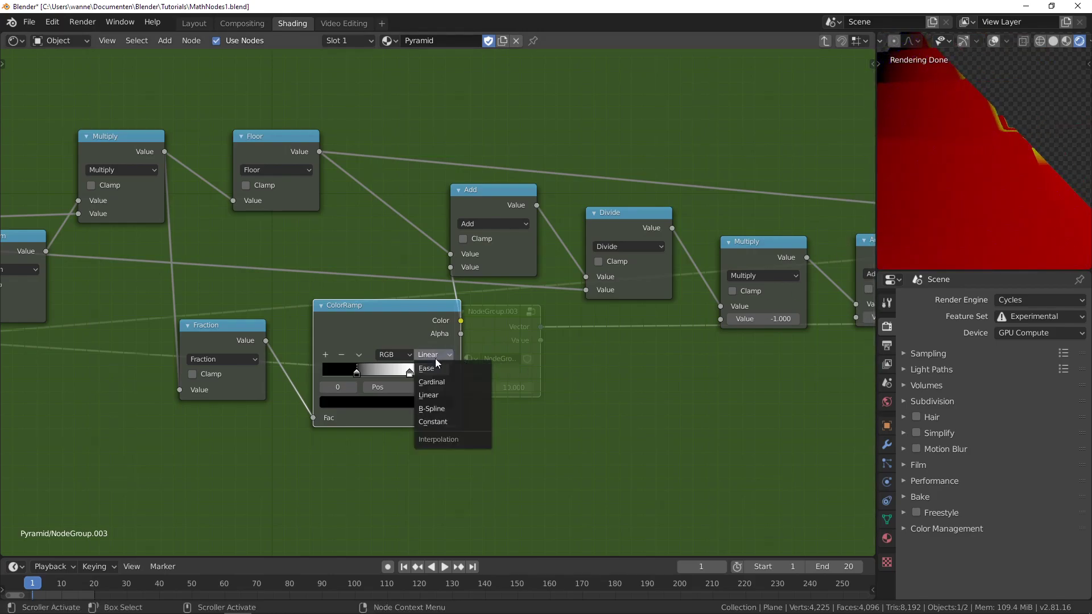
left_click(445, 407)
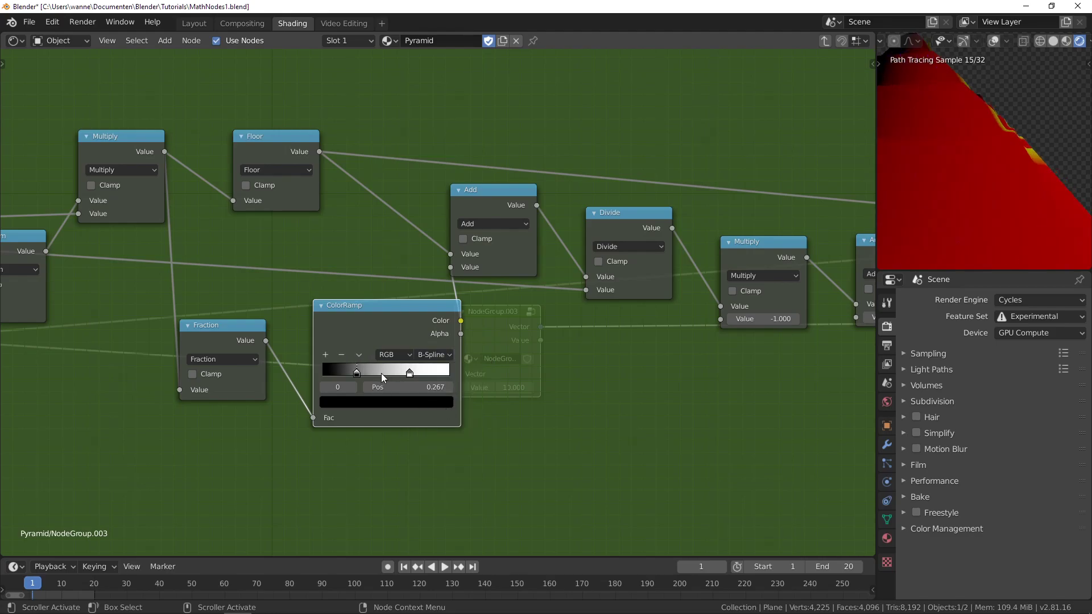
left_click_drag(356, 368, 424, 372)
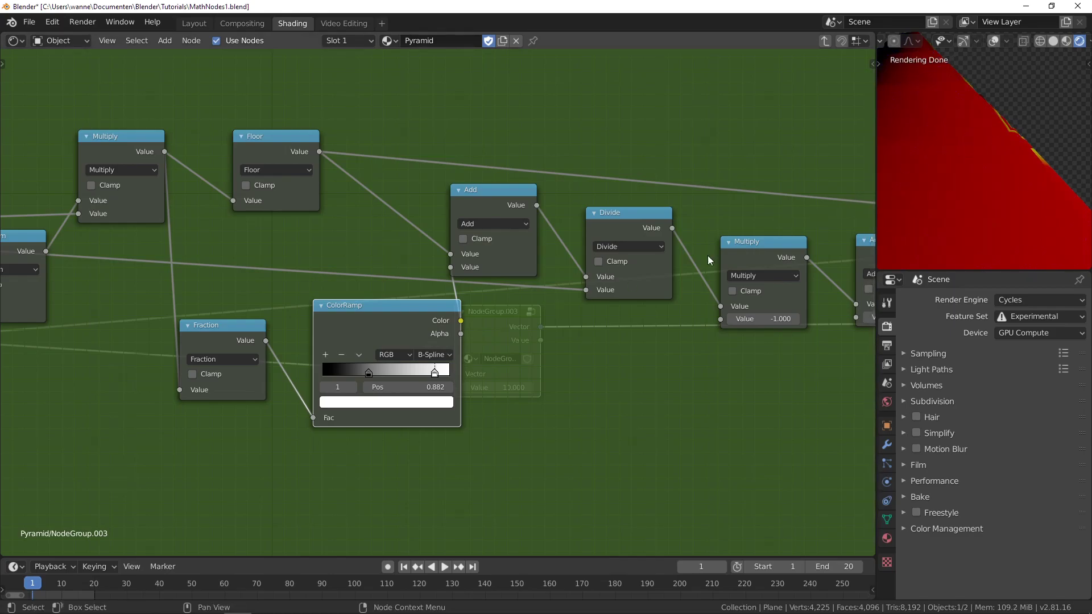
scroll(599, 389, "down", 2)
middle_click_drag(599, 389, 504, 427)
- Convert the ColorRamp after Fraction into a Math node using Power with exponent 0.500
key("Tab")
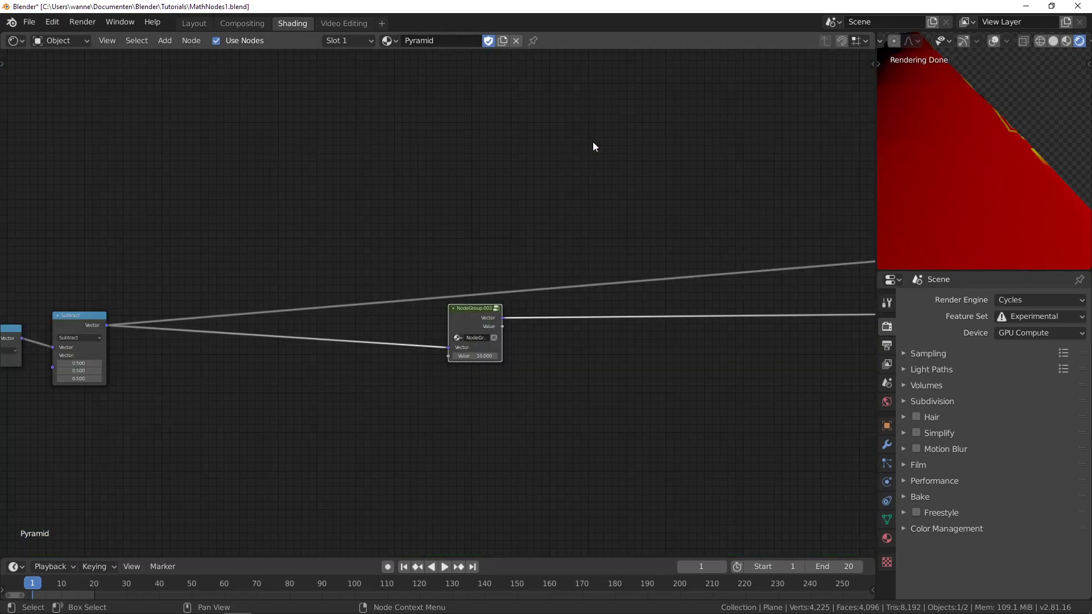
key("Tab")
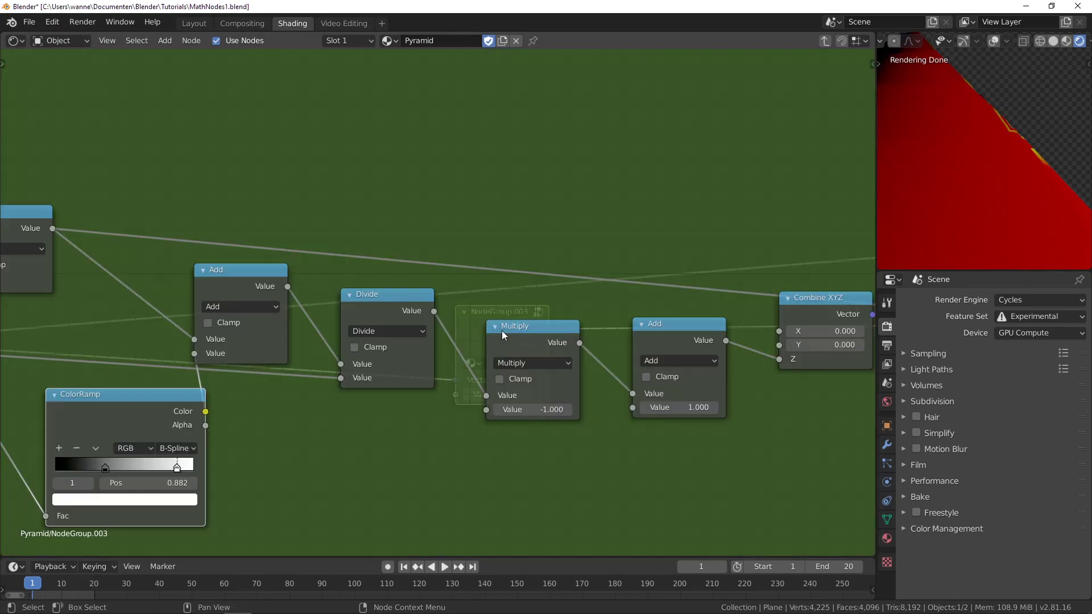
middle_click_drag(375, 477, 619, 392)
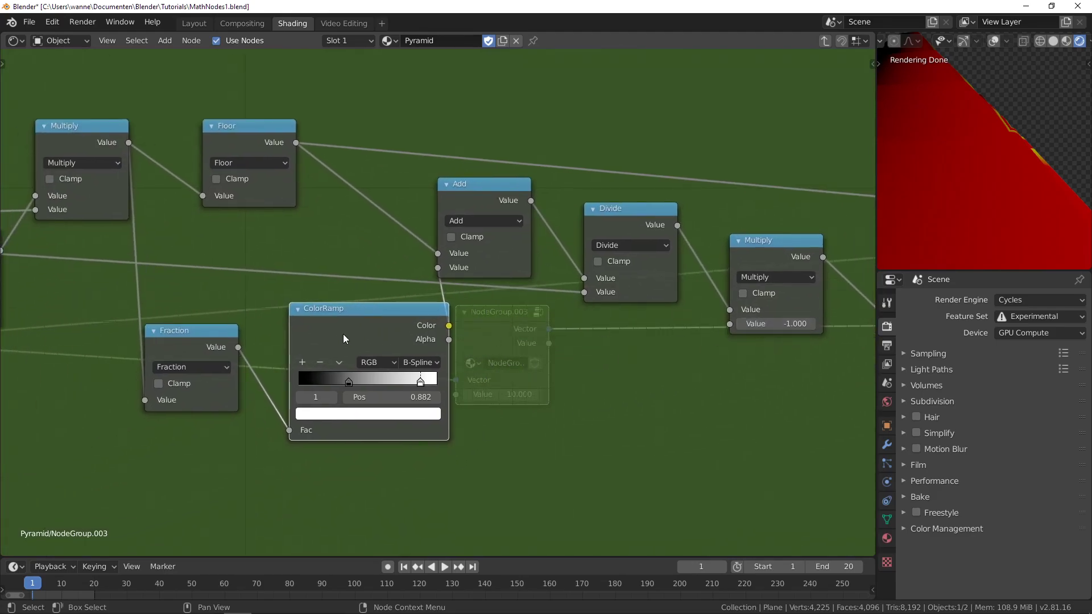
key("shift+s")
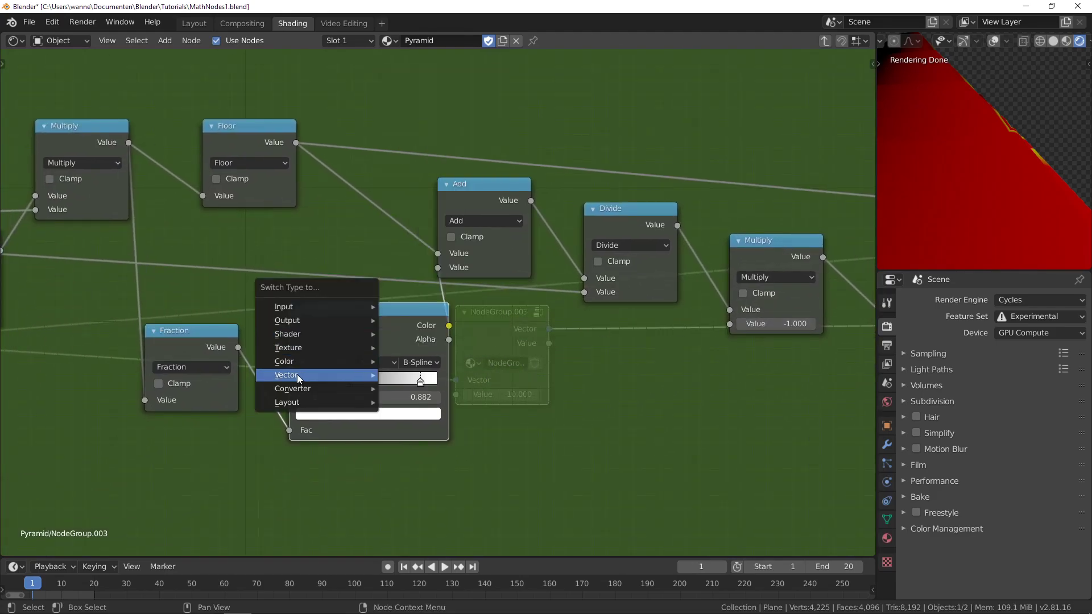
mouse_move(313, 376)
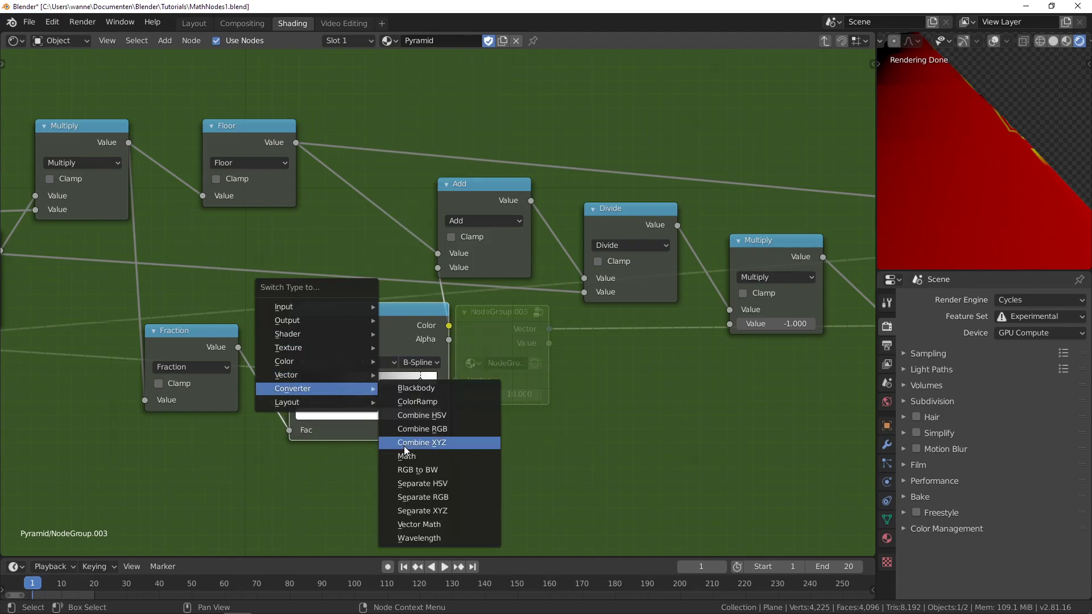
left_click(405, 455)
left_click(335, 345)
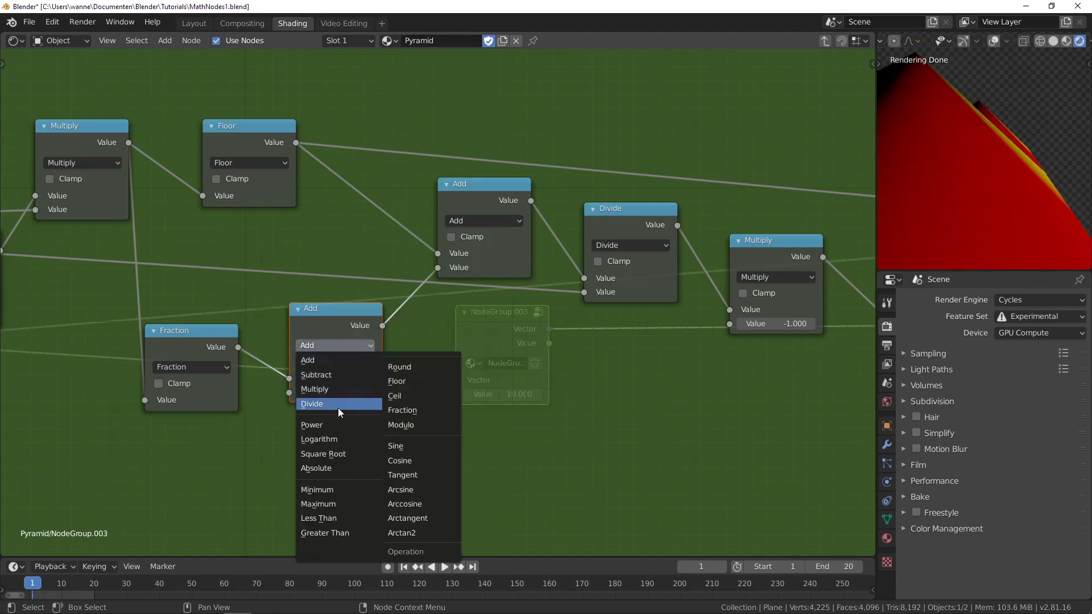
left_click(337, 427)
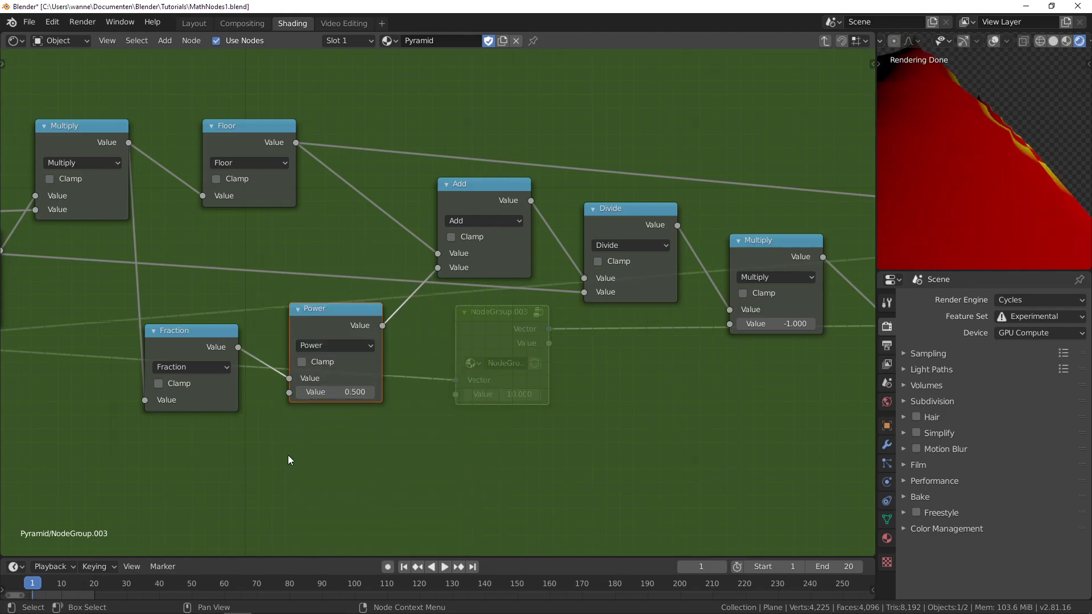
scroll(309, 433, "down", 2)
scroll(259, 411, "down", 2)
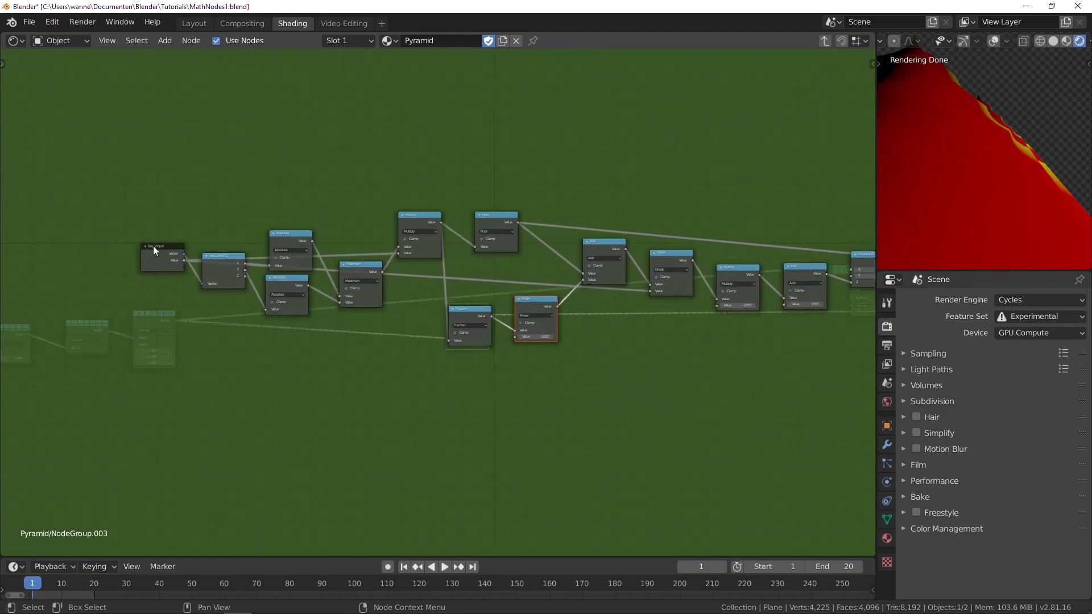
- Link the Power exponent to the Group Input and label the group node Pyramid
left_click_drag(514, 338, 176, 265)
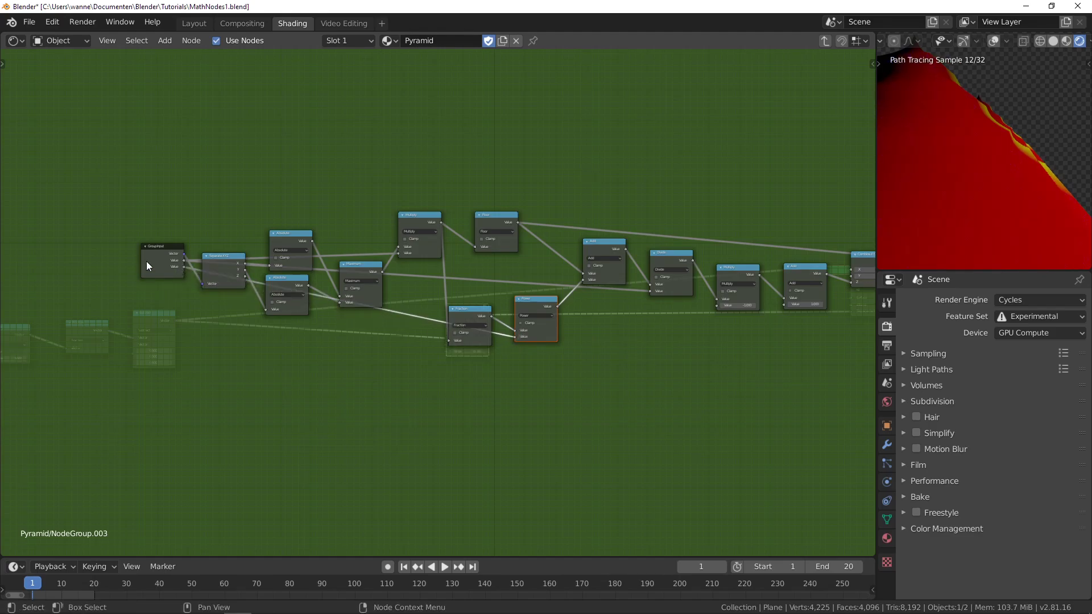
key("Tab")
scroll(446, 356, "up", 3)
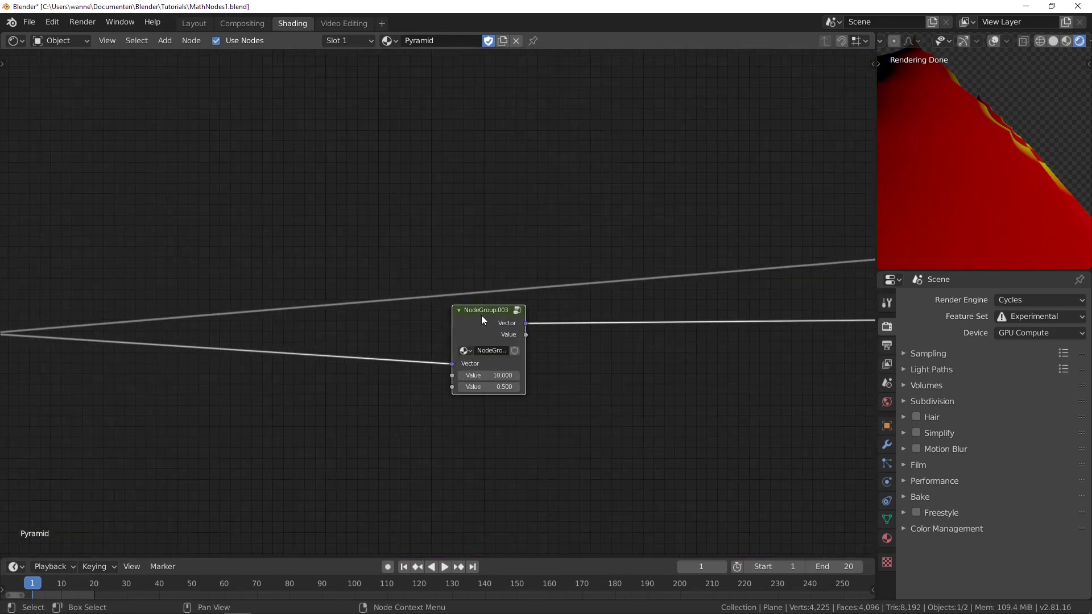
key("F2")
type("Pyramid")
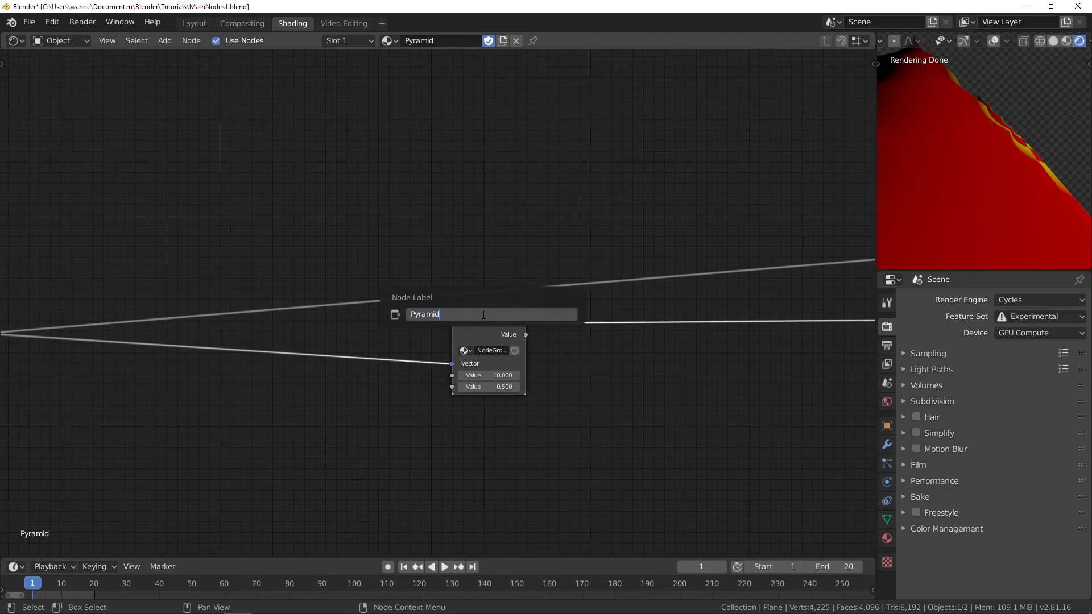
key("Return")
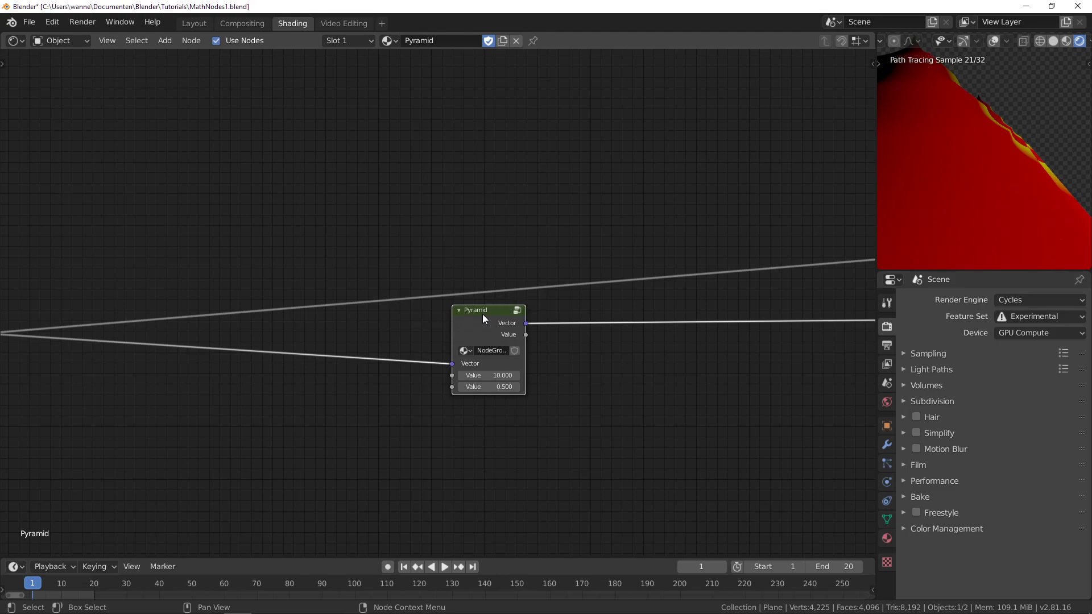
scroll(481, 315, "down", 6)
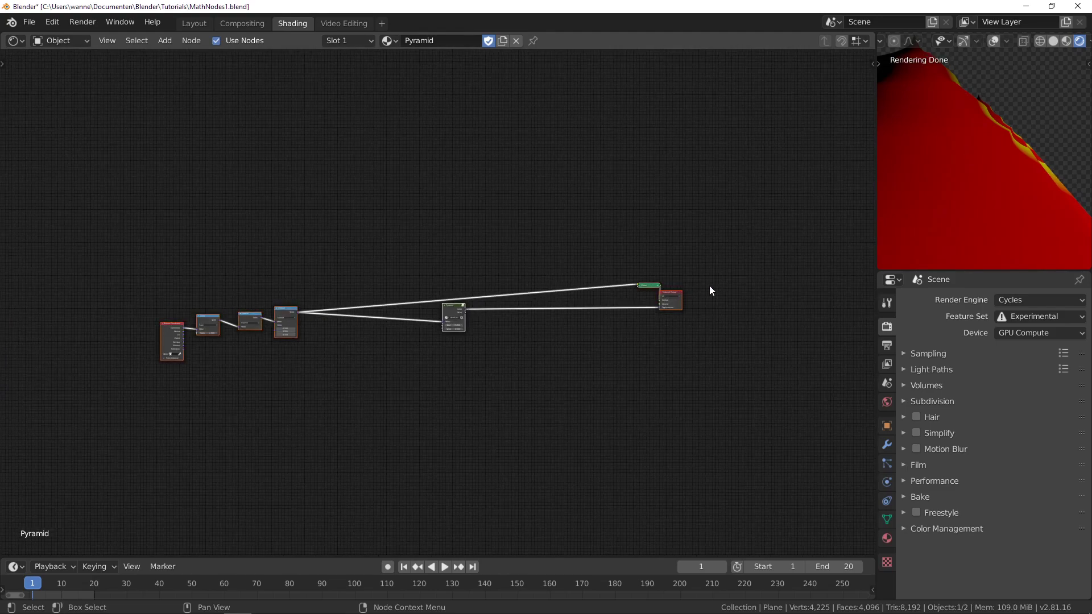
- Squeeze the whole node tree horizontally, then select only the left-hand nodes
key("a")
key("s")
key("x")
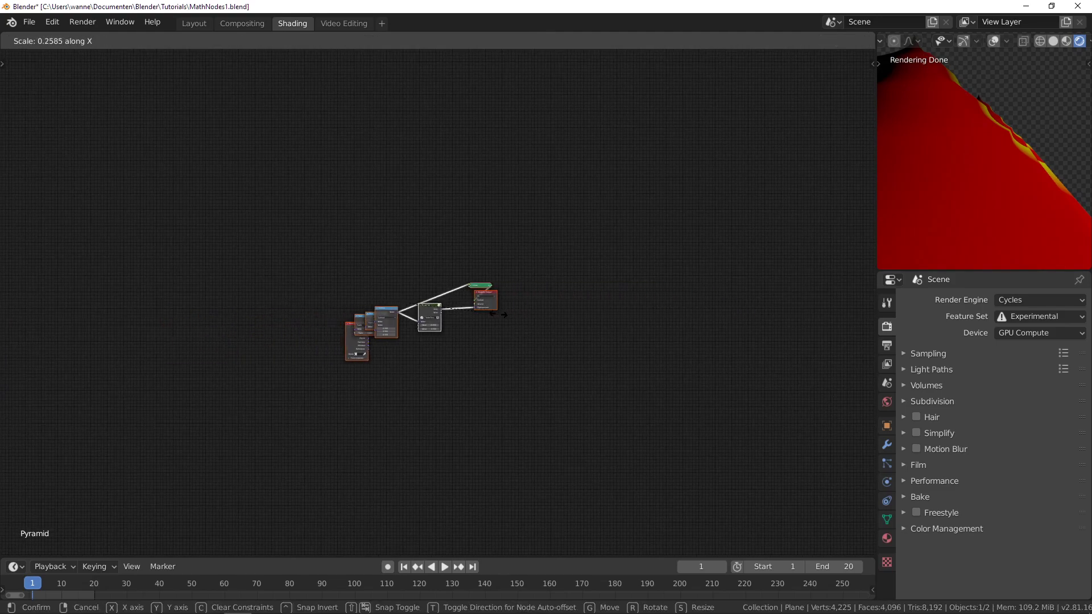
left_click(512, 324)
scroll(277, 371, "up", 4)
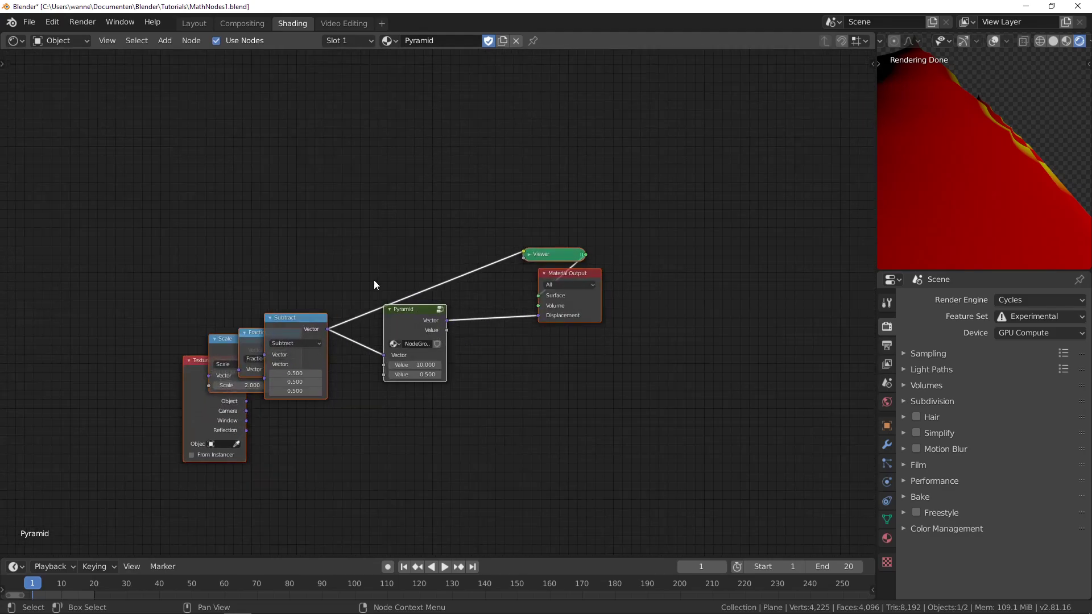
key("c")
mouse_move(378, 307)
left_mouse_down("shift")
mouse_move(511, 311)
mouse_move(572, 276)
mouse_move(562, 253)
mouse_move(285, 371)
mouse_move(147, 407)
left_mouse_up("shift")
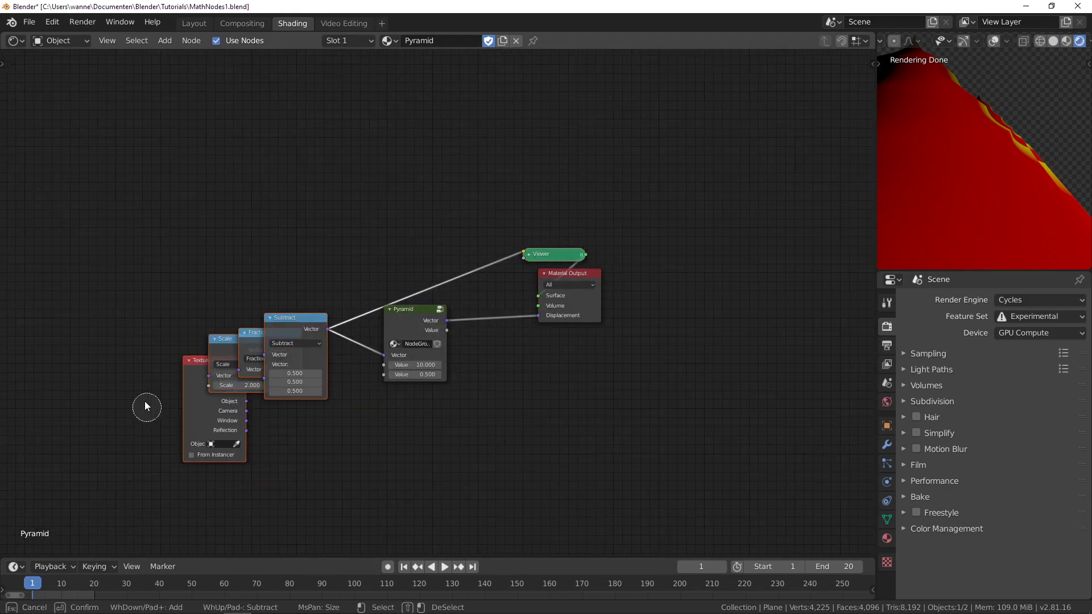
key("Escape")
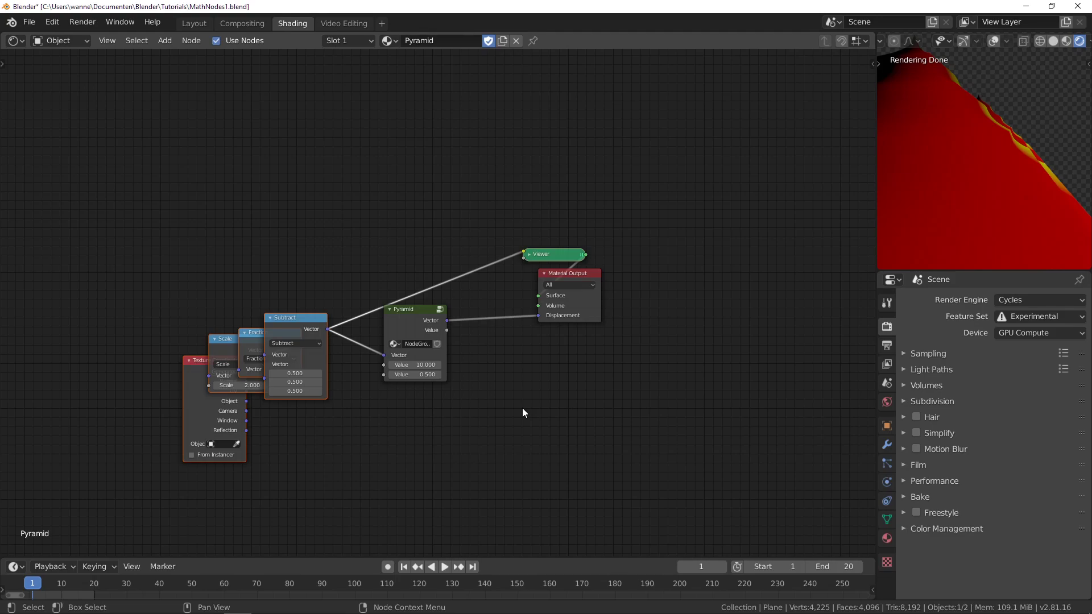
- Space Texture Coordinate, Scale, Fraction and Subtract evenly, and shift Pyramid and Material Output right
key("s")
key("x")
left_click(739, 371)
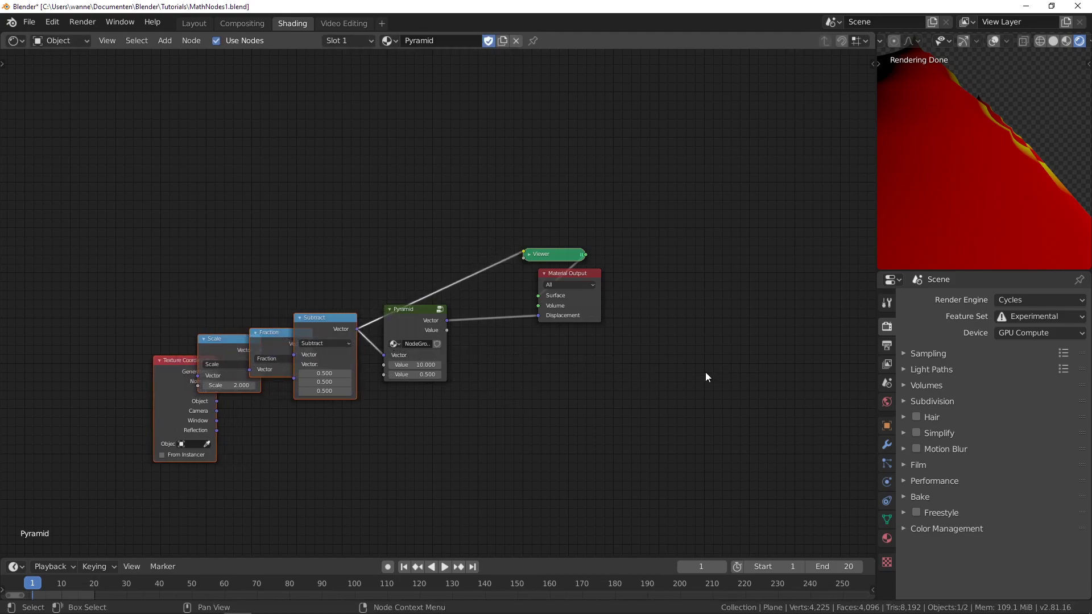
key("g")
key("x")
left_click(541, 378)
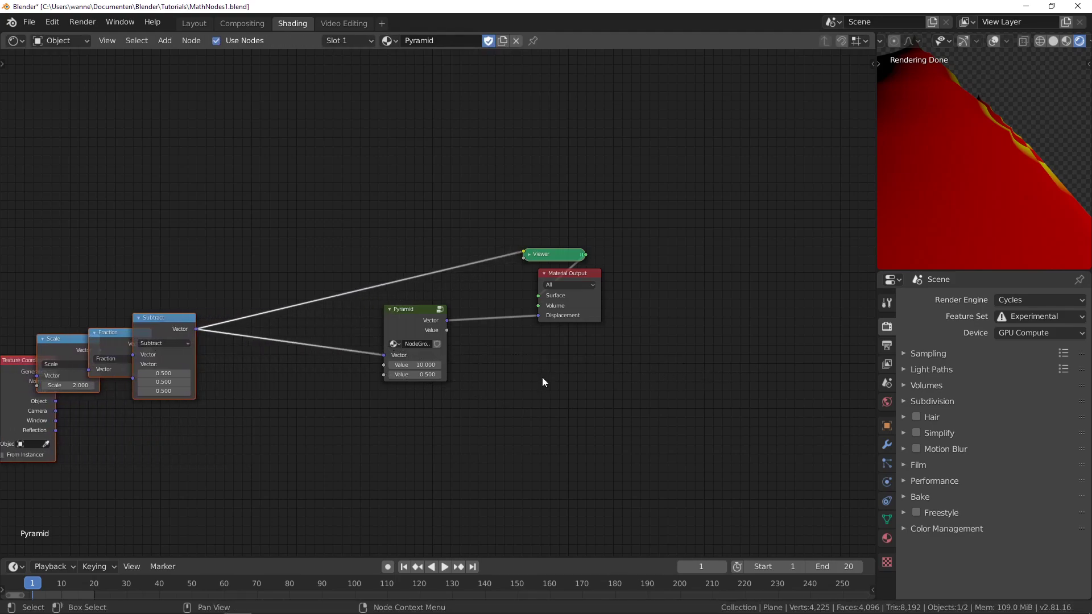
key("s")
key("x")
left_click(824, 325)
key("g")
key("x")
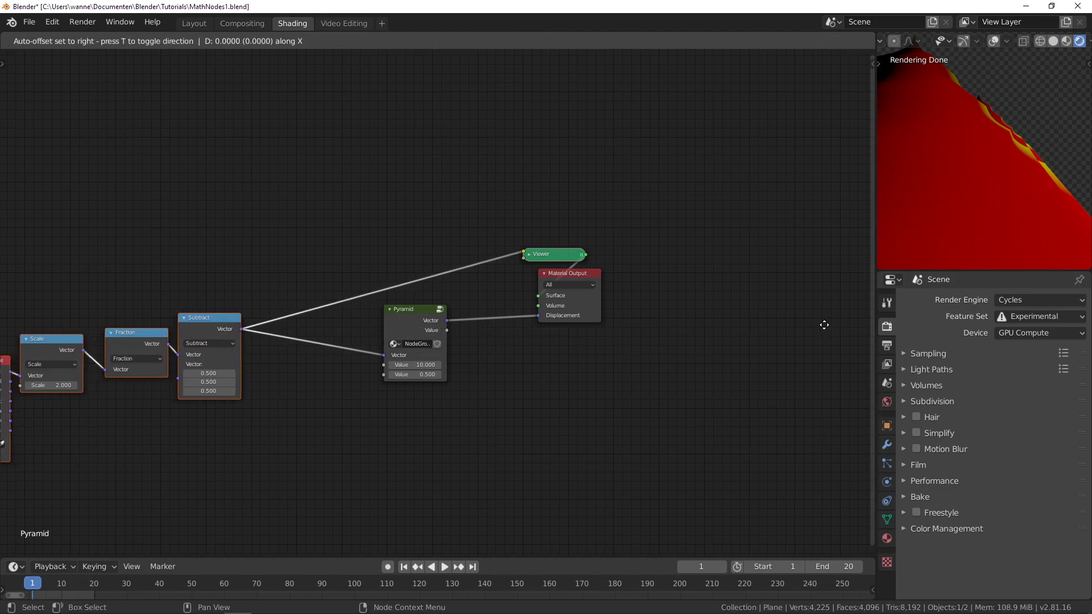
left_click(63, 277)
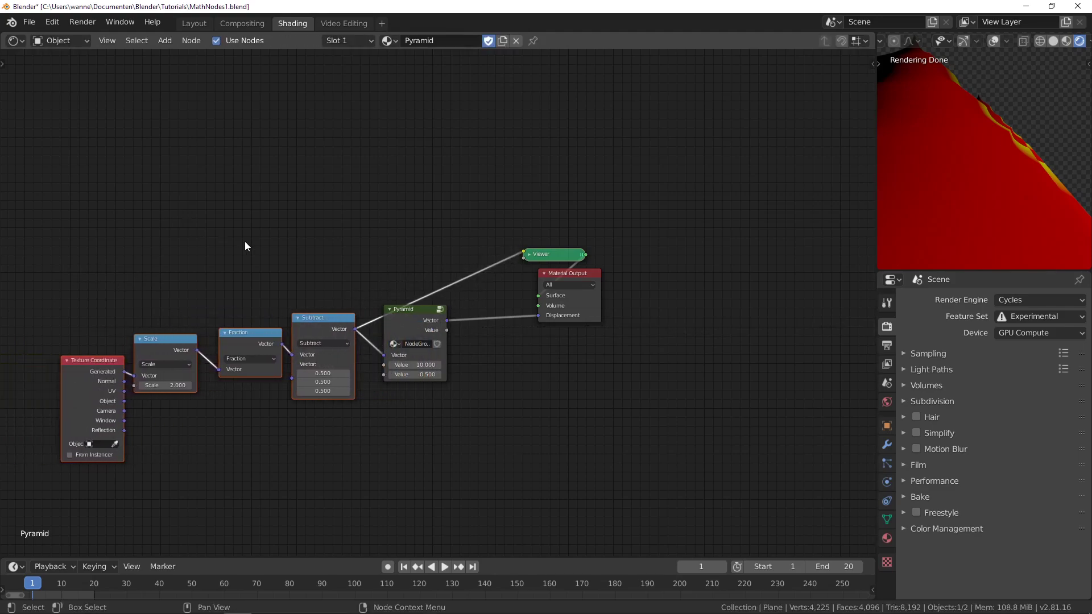
left_click_drag(405, 312, 431, 333)
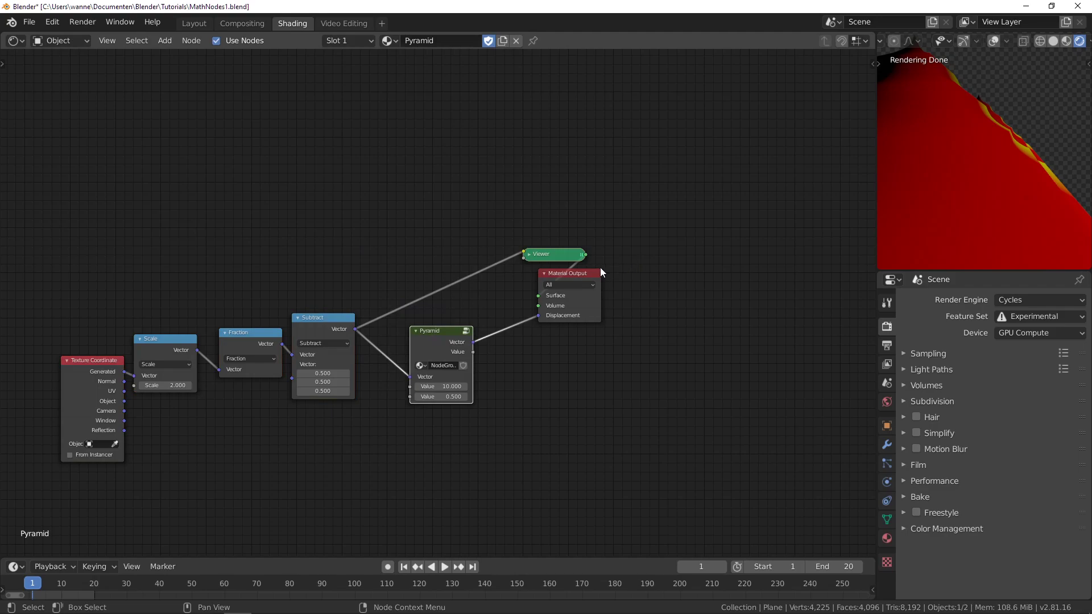
left_click_drag(597, 274, 644, 287)
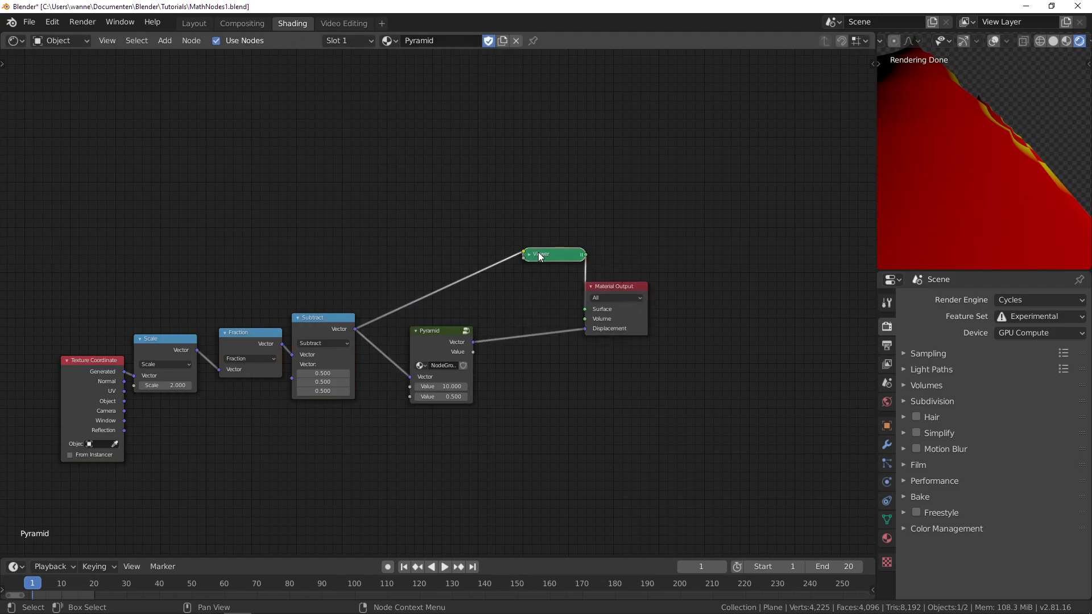
- Delete the Viewer node and add a Mix Shader near the top
key("x")
key("shift+a")
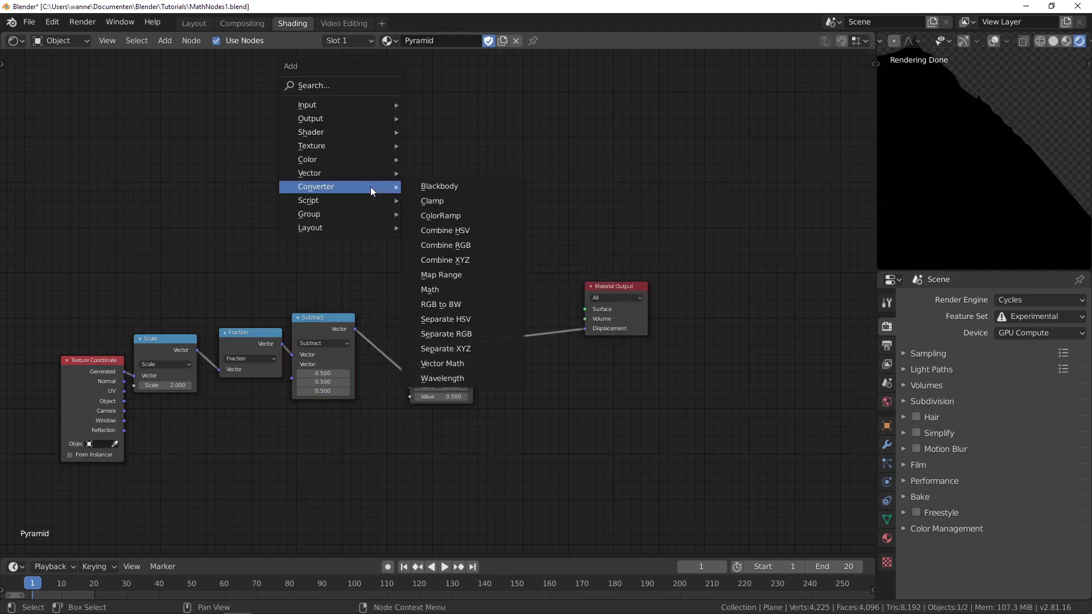
mouse_move(319, 132)
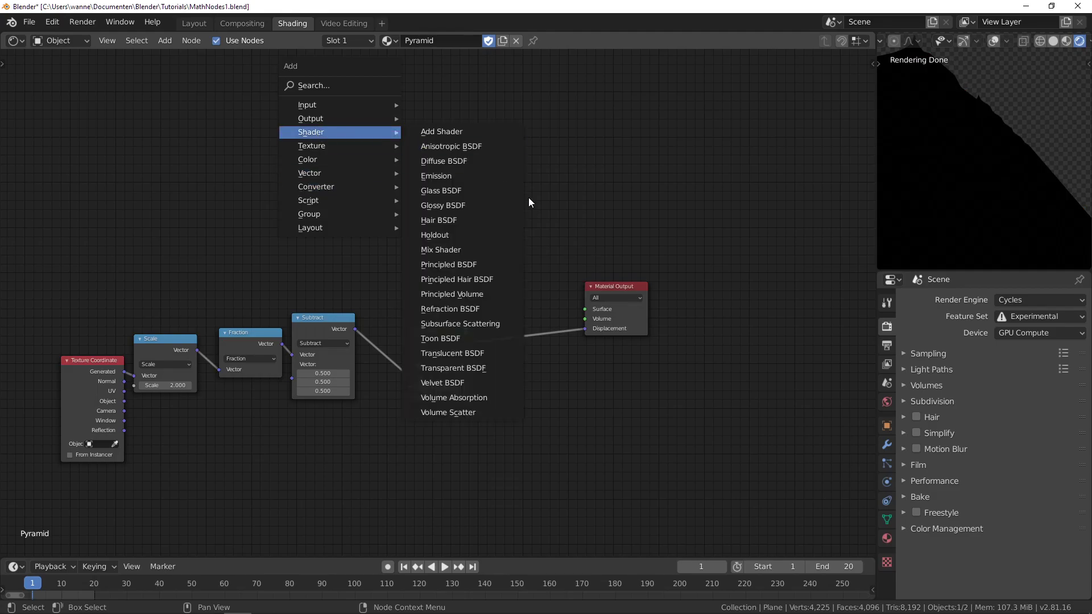
left_click(474, 250)
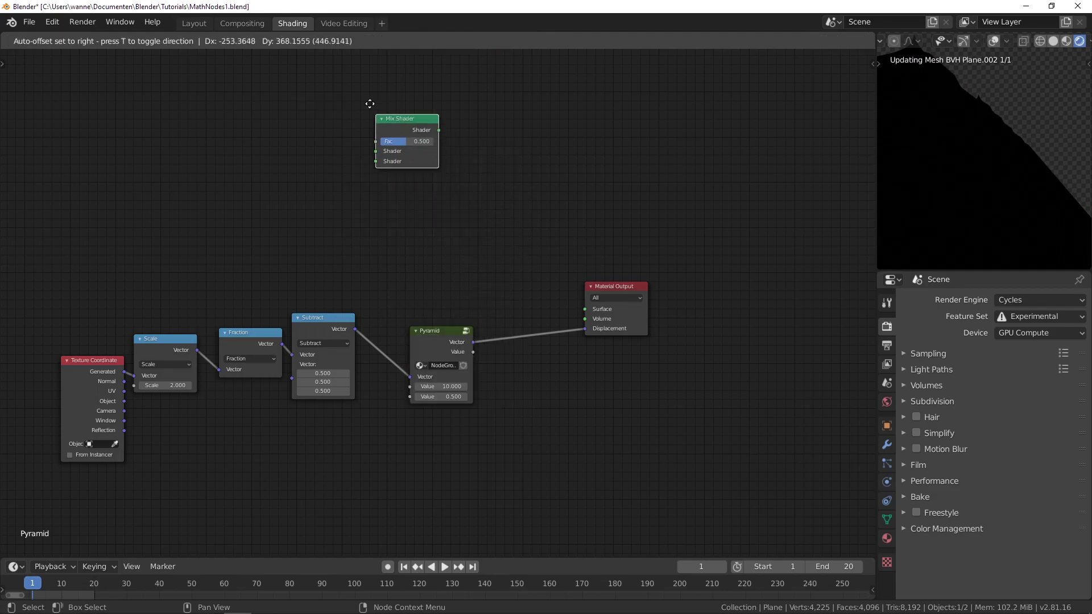
left_click(400, 114)
- Add a Principled BSDF and connect its BSDF output to the Material Output Surface
key("shift+a")
mouse_move(398, 109)
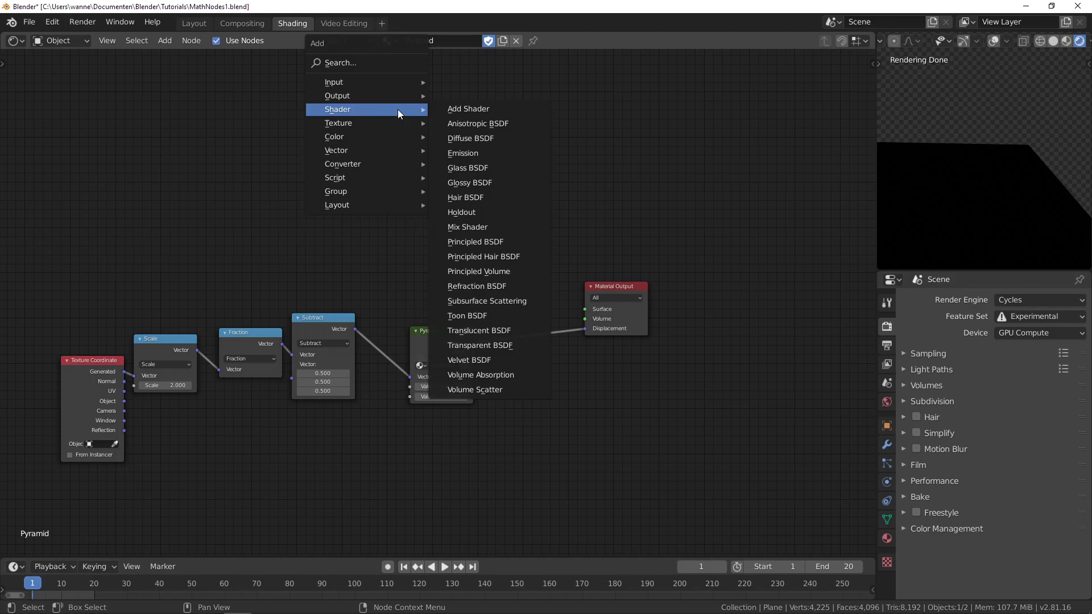
left_click(503, 246)
left_click(379, 204)
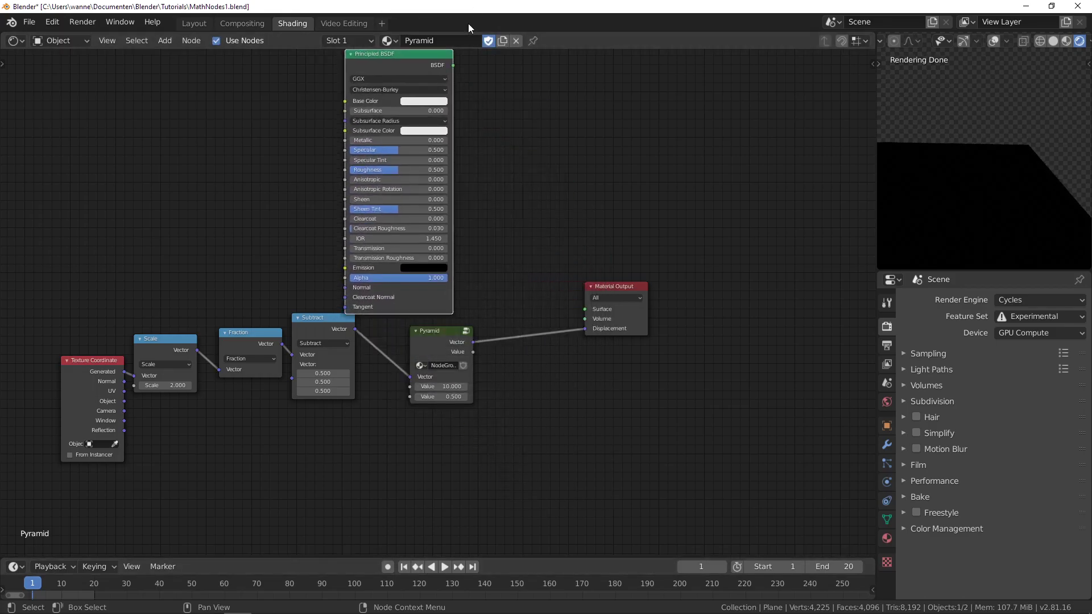
mouse_move(453, 66)
left_mouse_down()
mouse_move(531, 153)
mouse_move(571, 293)
mouse_move(590, 310)
left_mouse_up()
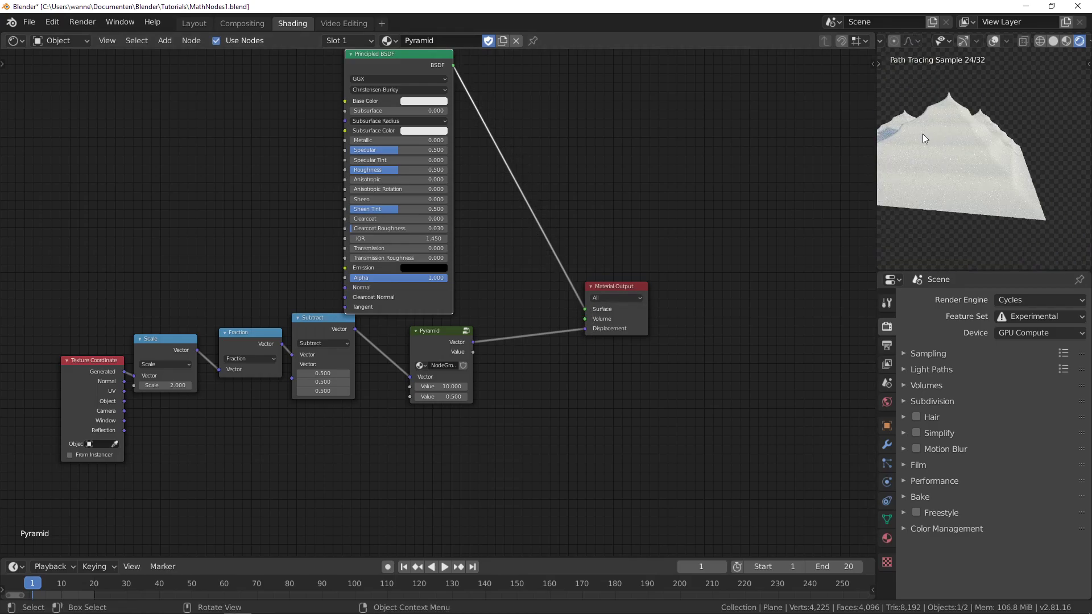
mouse_move(922, 138)
middle_mouse_down()
mouse_move(1002, 183)
mouse_move(1005, 154)
mouse_move(992, 162)
middle_mouse_up()
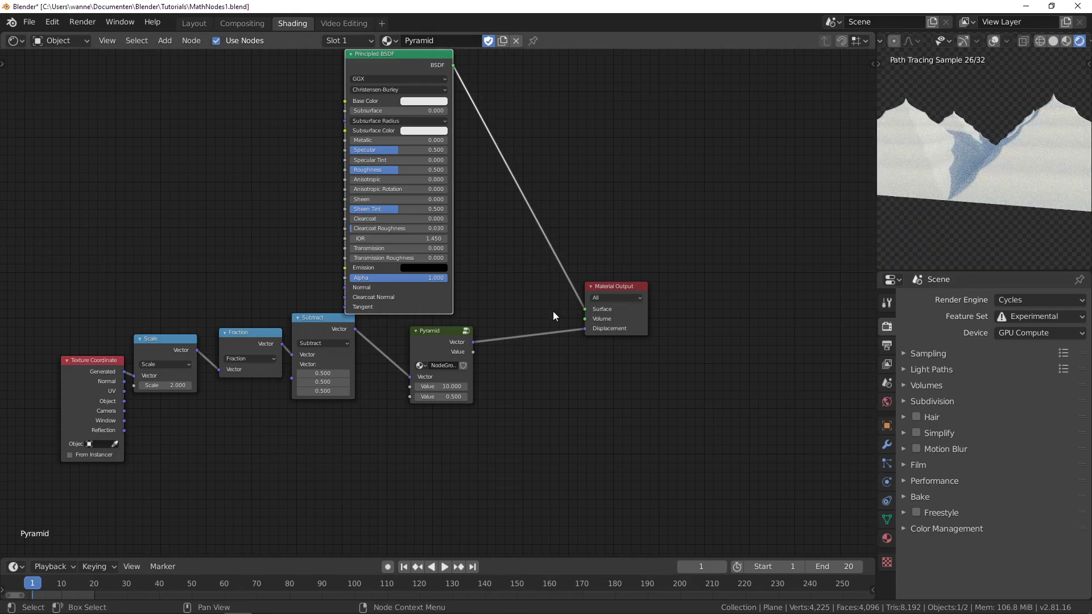
scroll(349, 140, "down", 3)
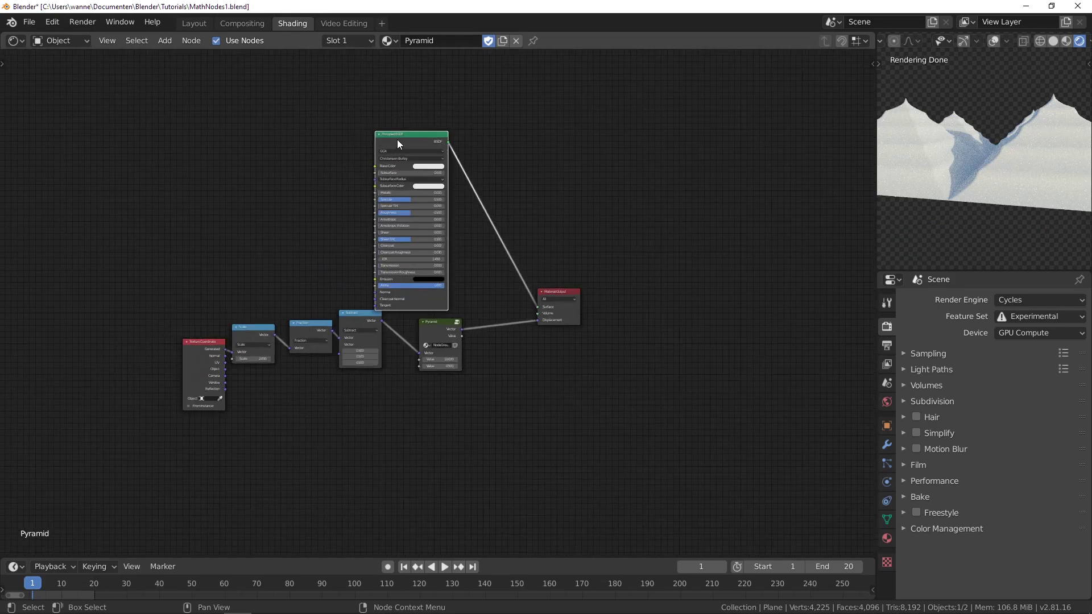
left_click_drag(398, 143, 404, 129)
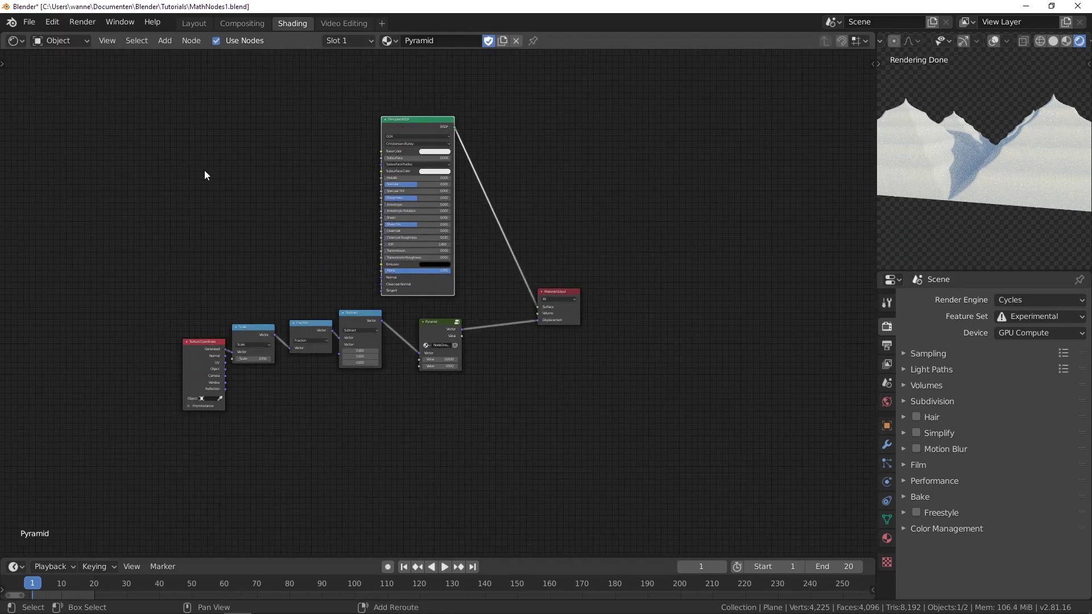
- Add a ColorRamp and connect its Color to the Principled BSDF Base Color
key("shift+a")
mouse_move(163, 210)
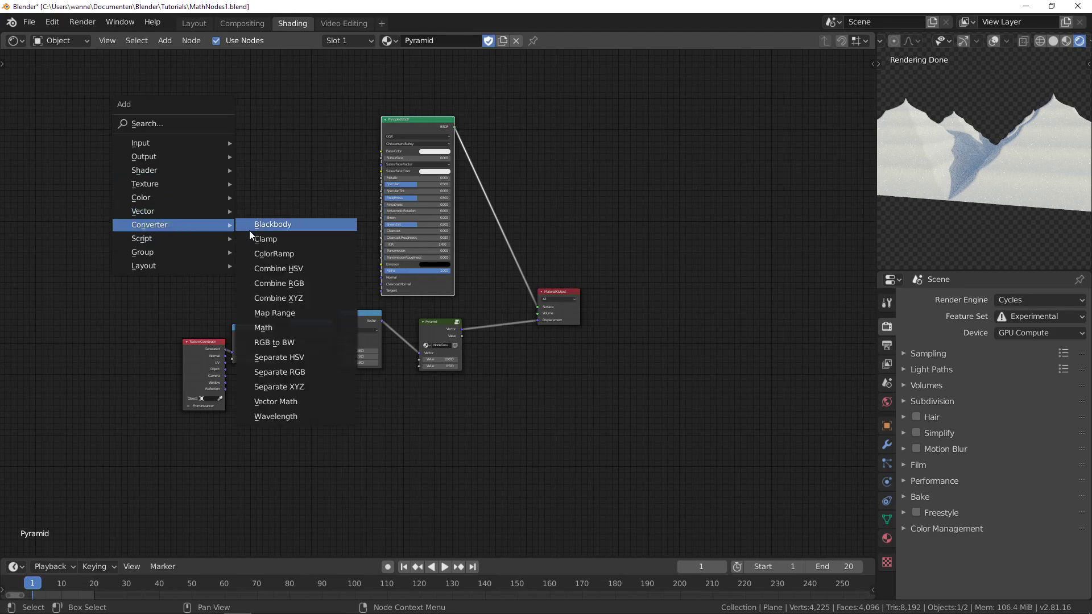
left_click(275, 251)
left_click(211, 132)
left_click_drag(275, 138, 379, 148)
scroll(310, 178, "up", 3)
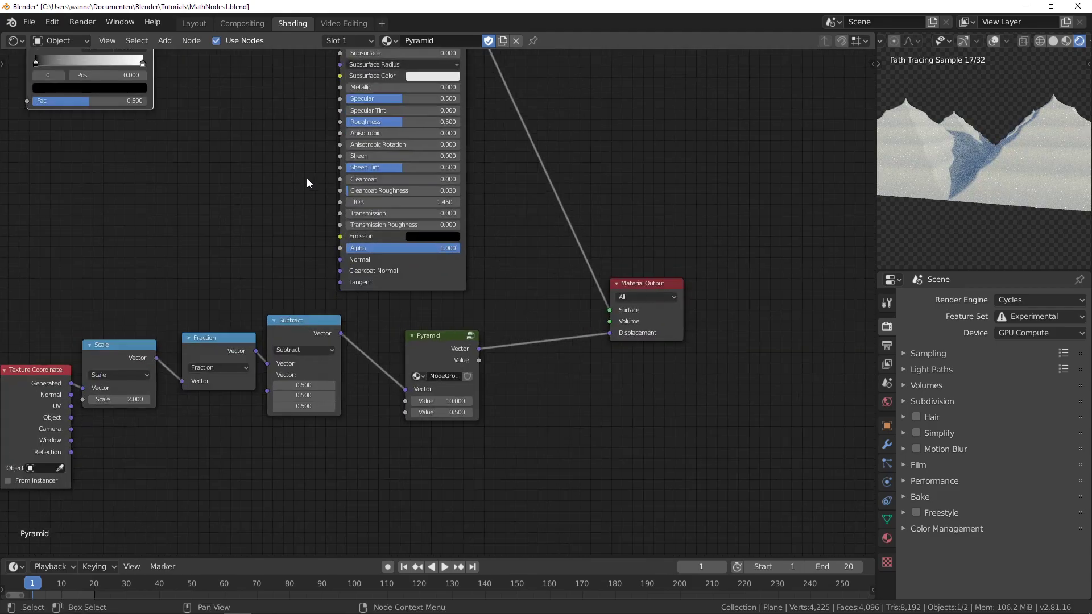
middle_click_drag(309, 178, 229, 180)
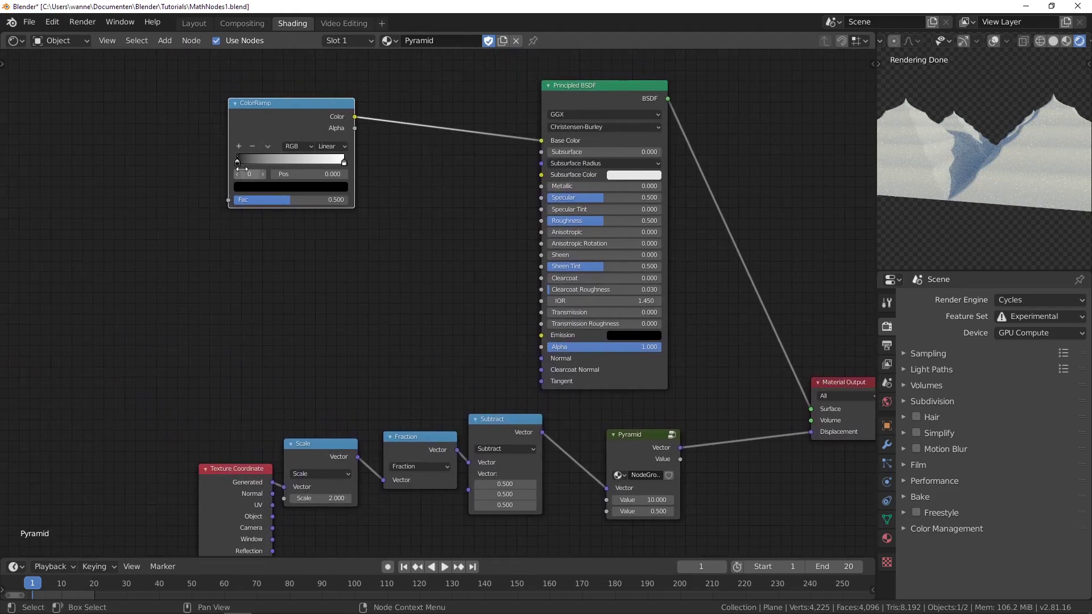
- Colour the ramp's left stop olive-yellow and its right stop deep brown
left_click(258, 187)
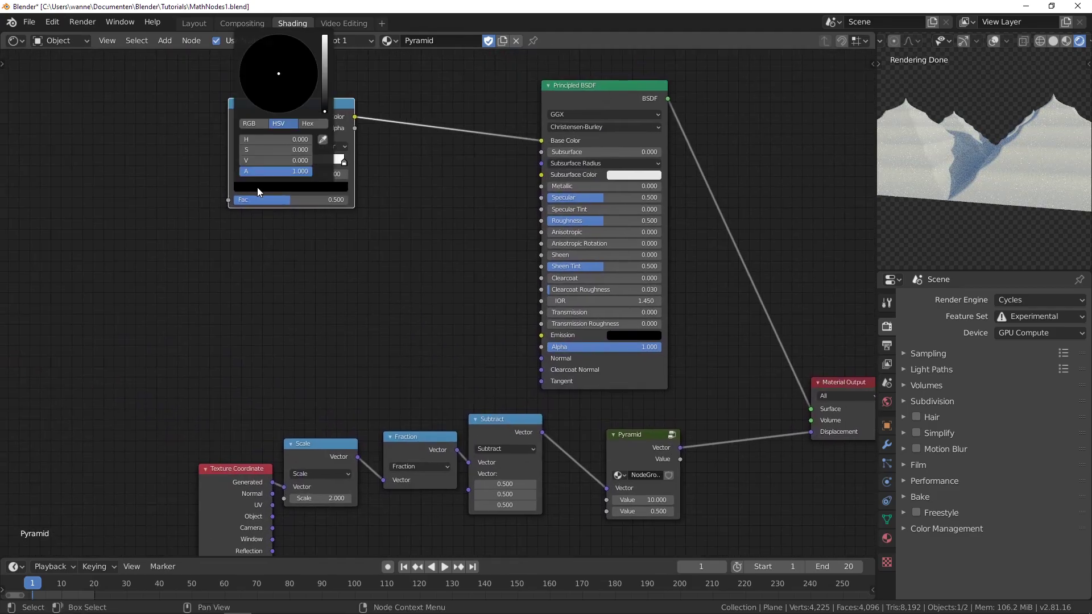
left_click(274, 93)
left_click_drag(326, 107, 312, 64)
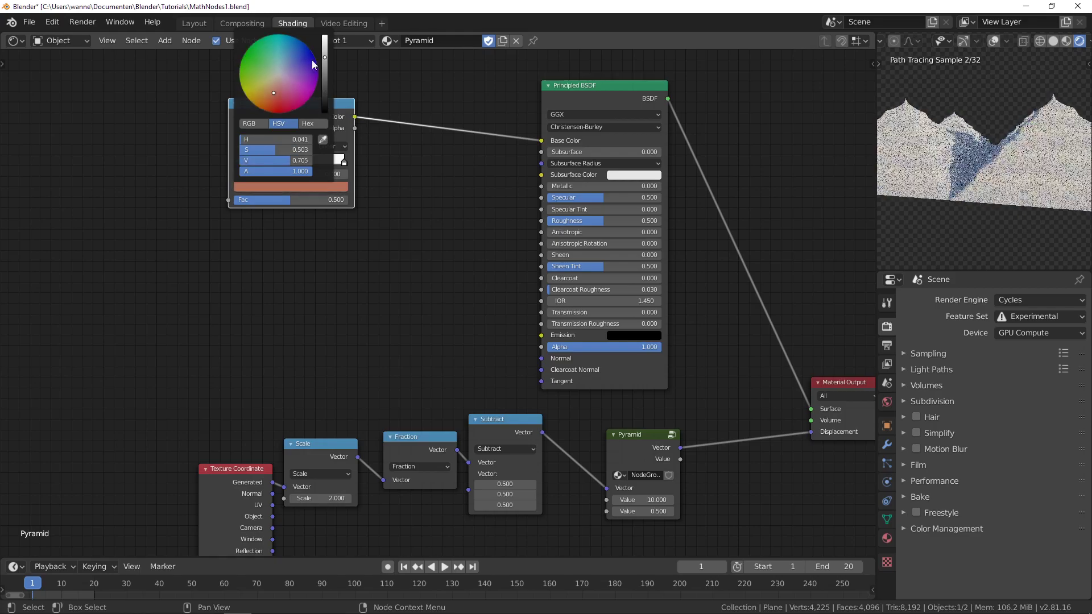
left_click_drag(275, 97, 257, 97)
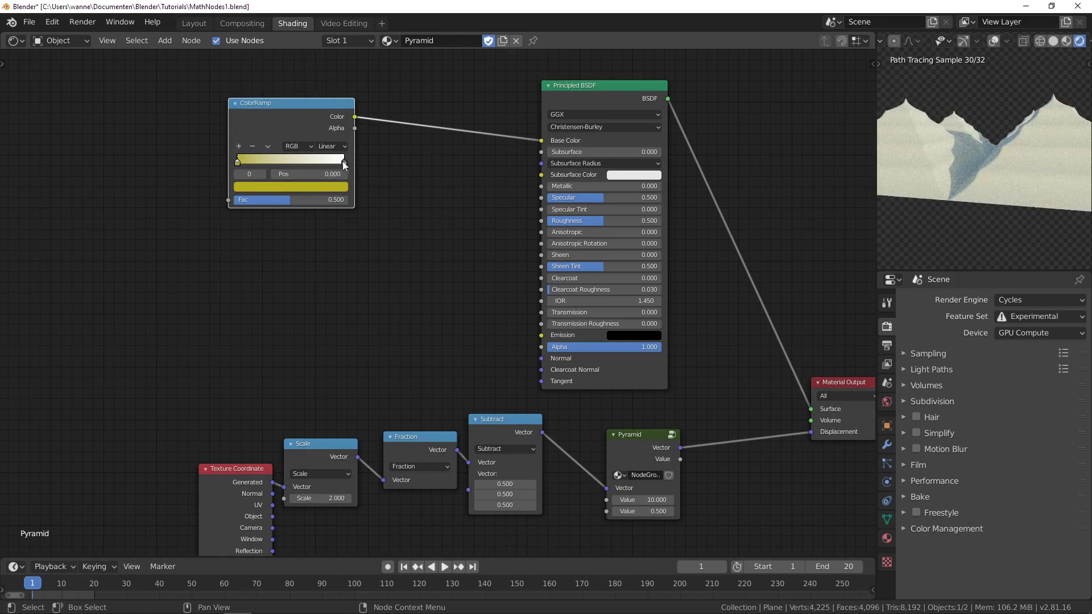
left_click(343, 163)
left_click(318, 187)
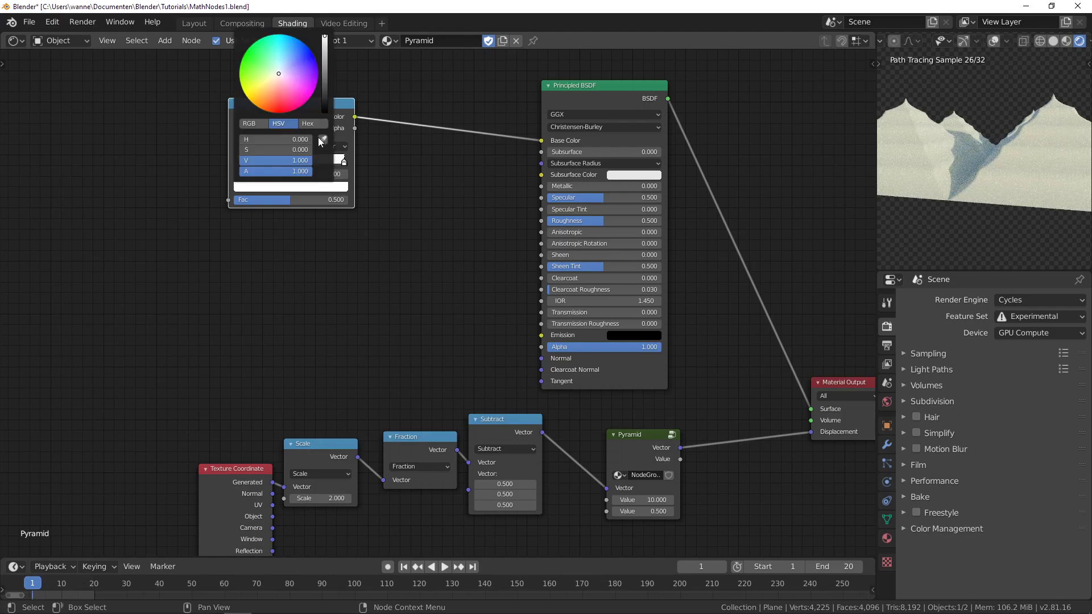
left_click_drag(263, 94, 271, 112)
left_click_drag(323, 55, 325, 91)
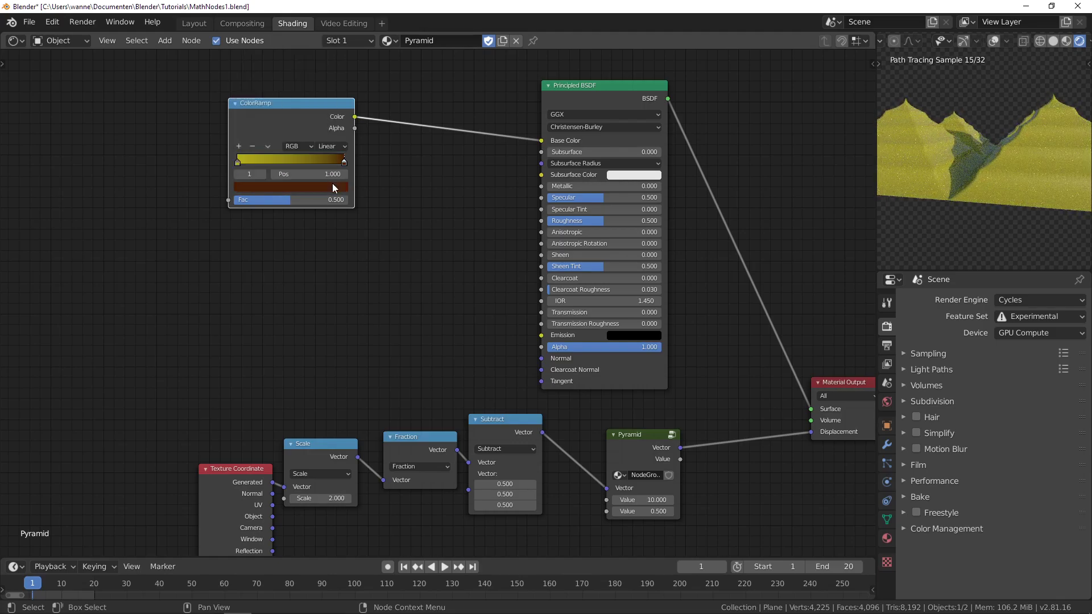
- Add a desaturated white stop at position 0.000 on the ramp's left end
left_click_drag(240, 161, 248, 161)
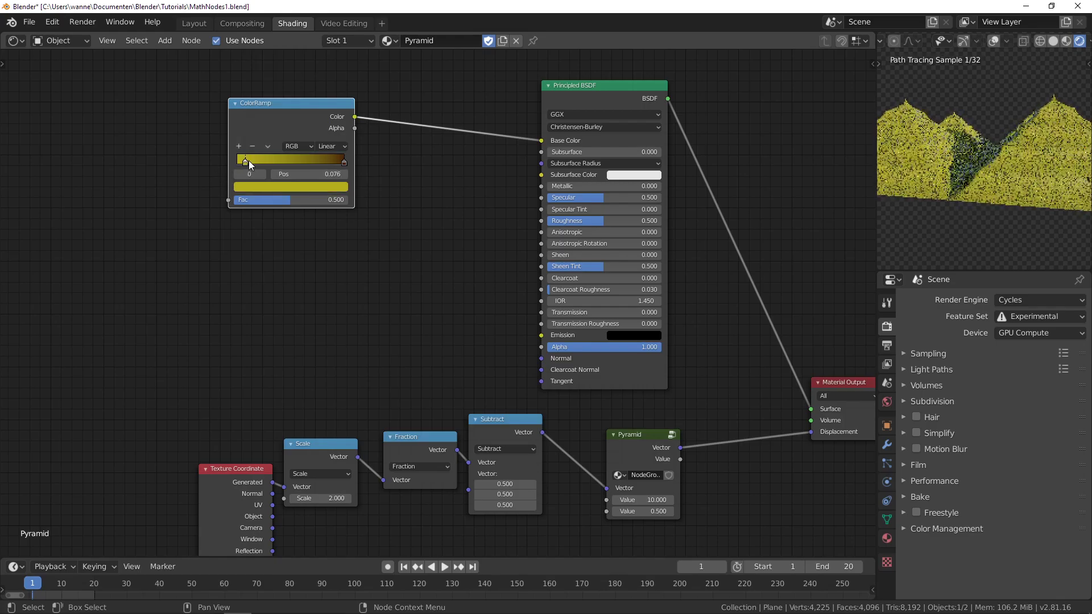
left_click(238, 162, "ctrl")
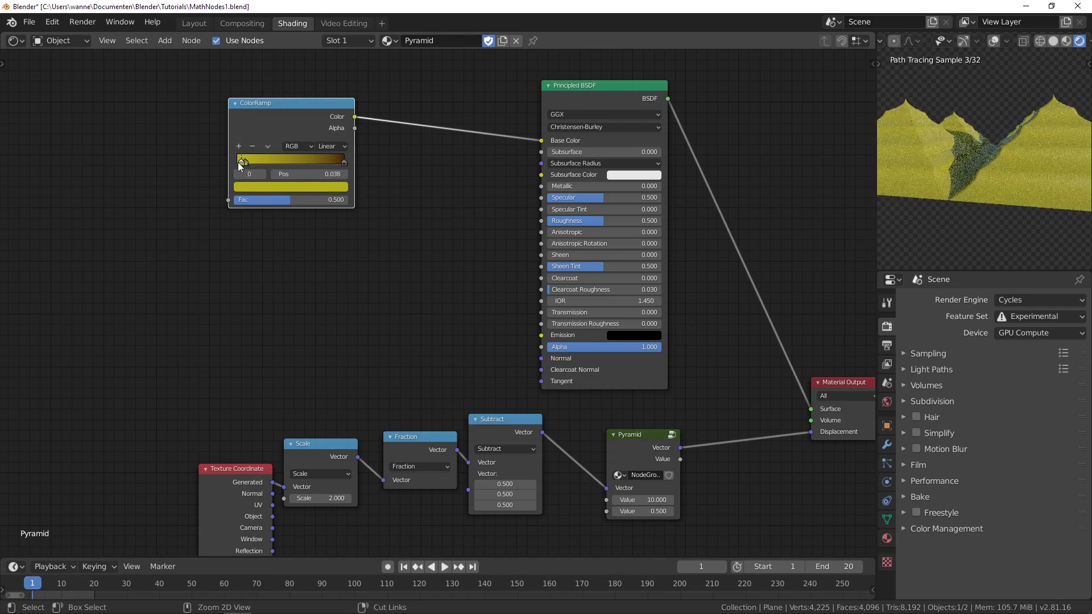
left_click_drag(241, 162, 231, 162)
left_click(258, 187)
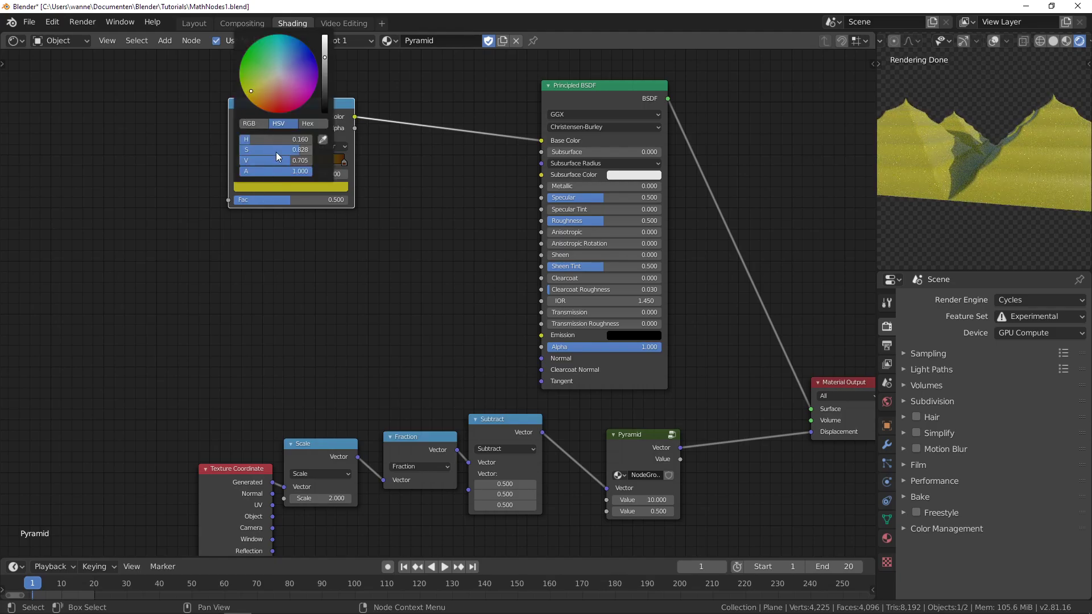
left_click_drag(285, 150, 328, 159)
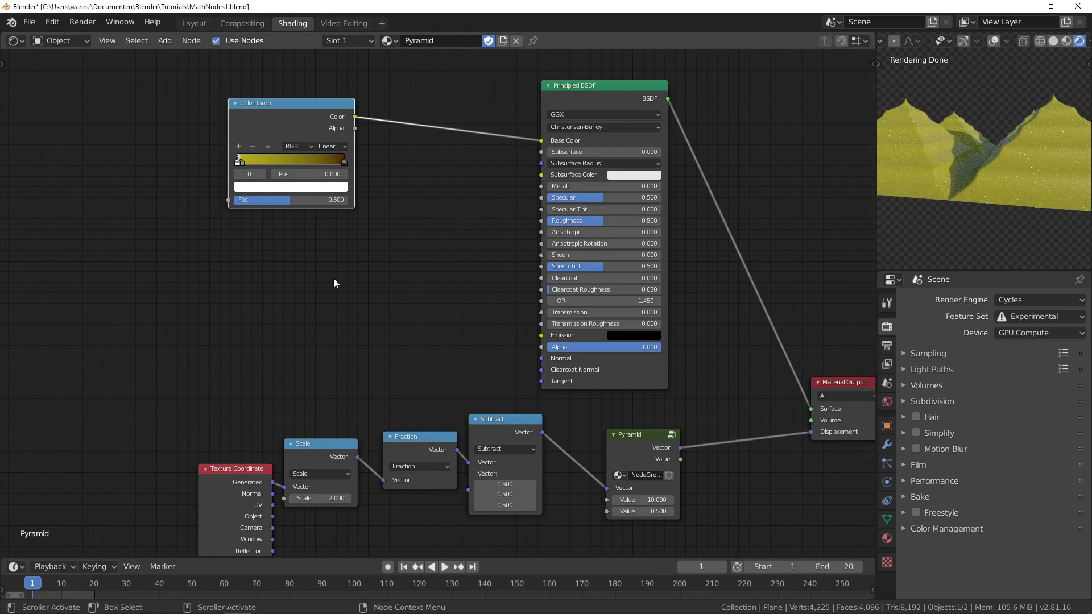
- Duplicate the ColorRamp to the left and lower the original's Fac to 0.214
middle_click_drag(334, 278, 424, 343)
left_click_drag(375, 182, 435, 182)
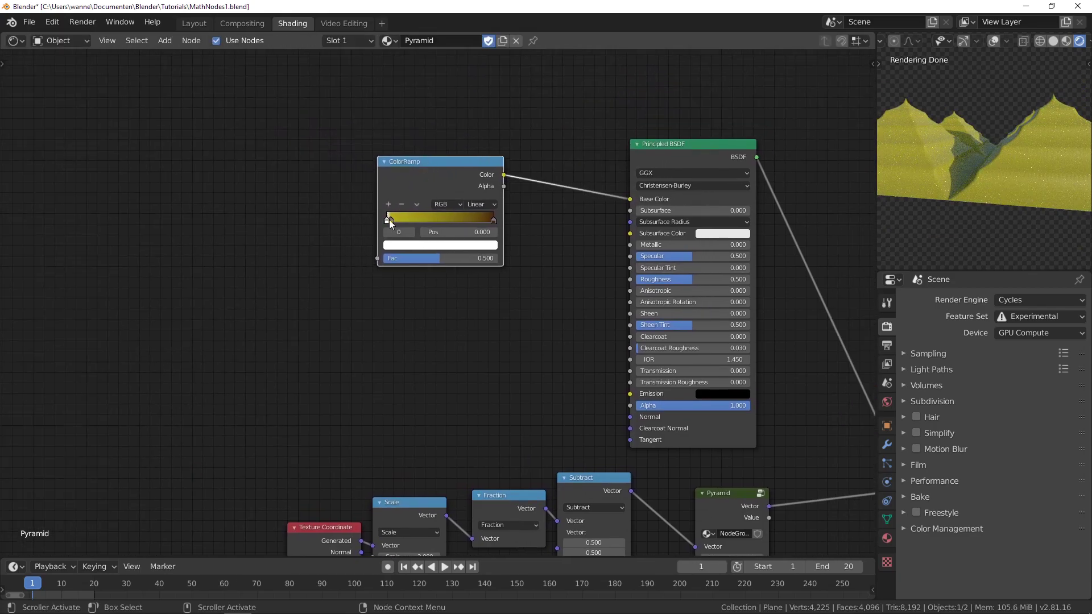
key("shift+d")
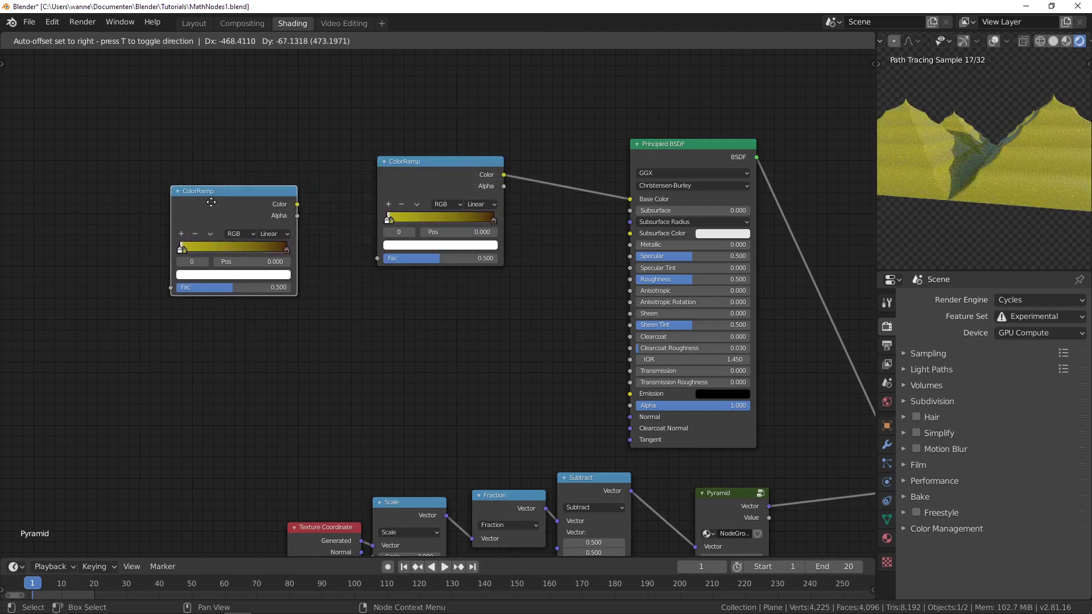
left_click(211, 202)
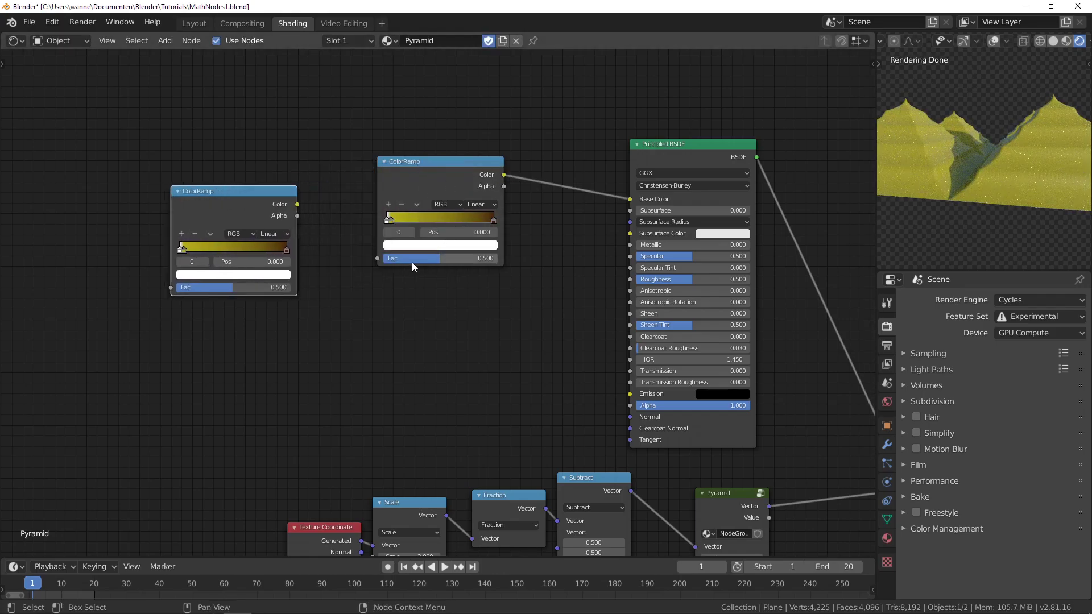
scroll(412, 261, "up", 2)
mouse_move(401, 241)
left_mouse_down()
mouse_move(480, 241)
mouse_move(358, 241)
mouse_move(520, 238)
mouse_move(393, 237)
left_mouse_up()
- Delete the extra ColorRamp and feed a White Noise Texture's Value into the ramp's Fac
key("x")
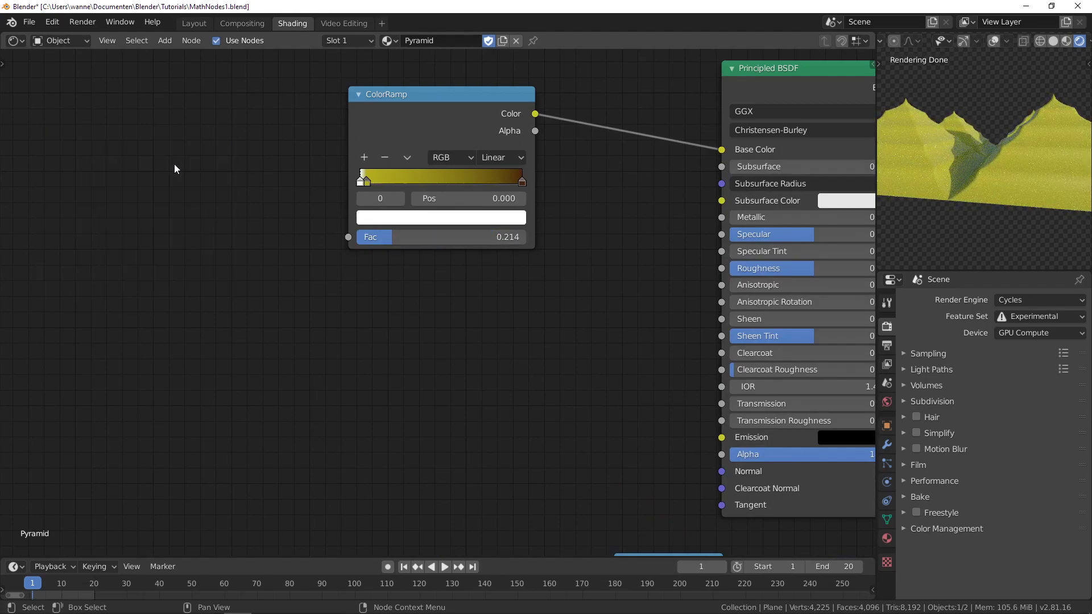
key("shift+a")
mouse_move(145, 126)
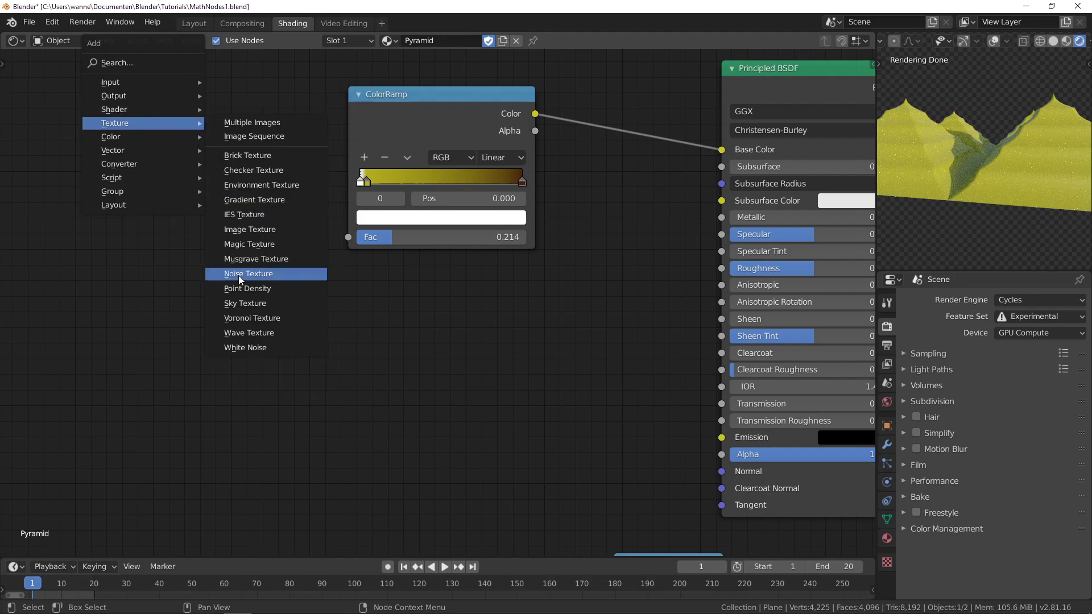
left_click(247, 348)
left_click(212, 269)
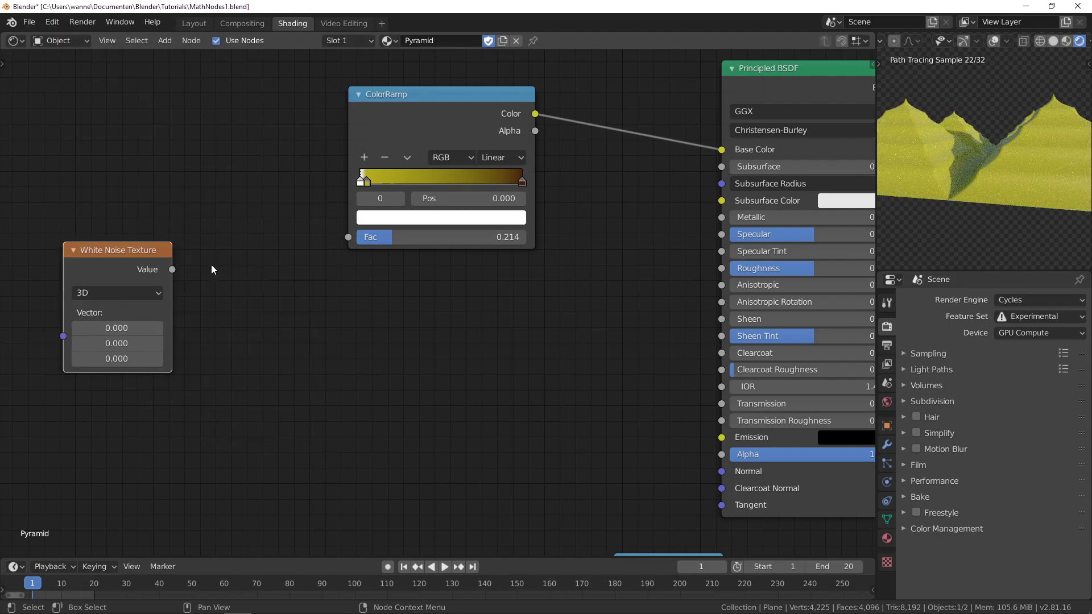
left_click_drag(172, 269, 297, 241)
left_click_drag(380, 240, 353, 237)
- Raise the Principled BSDF Roughness to 0.924
mouse_move(1039, 153)
middle_mouse_down()
mouse_move(1022, 176)
mouse_move(990, 169)
middle_mouse_up()
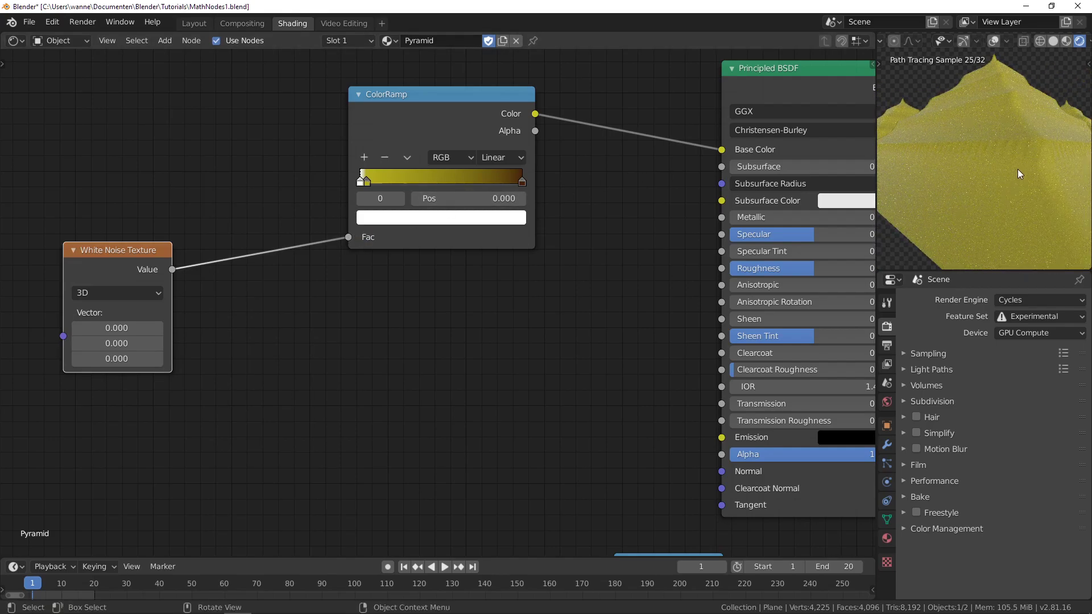
scroll(1016, 141, "down", 4)
scroll(1016, 141, "down", 2)
scroll(1016, 141, "up", 3)
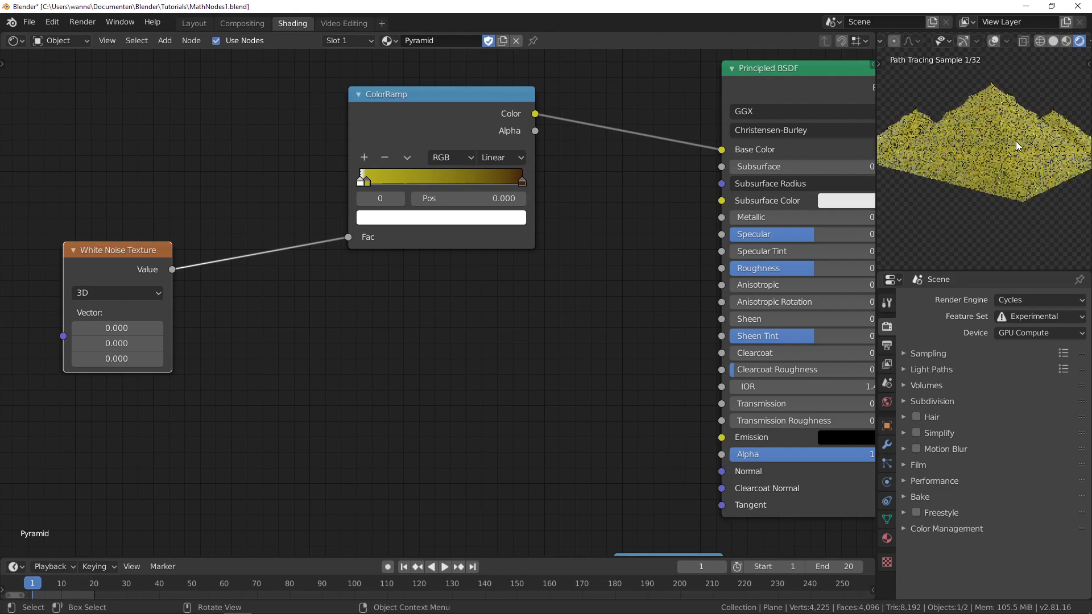
scroll(987, 137, "up", 4)
scroll(987, 137, "down", 3)
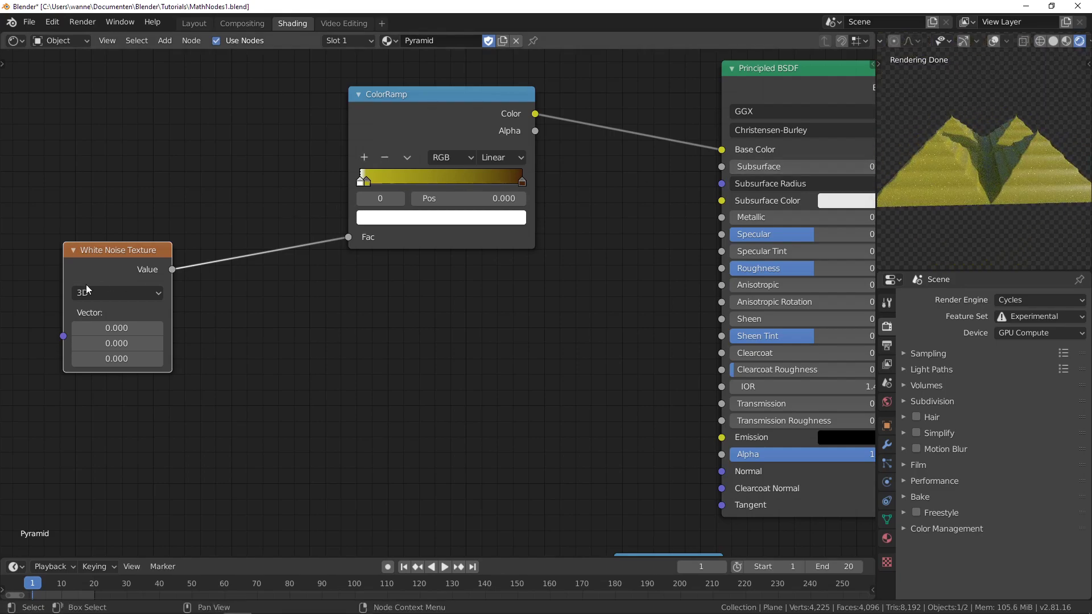
scroll(1030, 152, "up", 2)
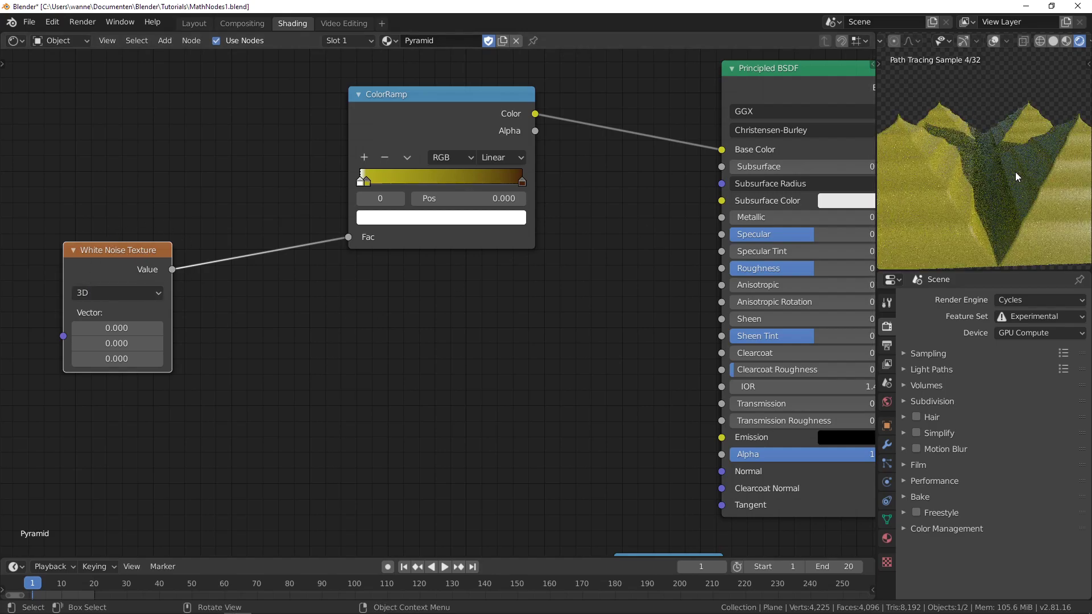
scroll(1015, 171, "down", 2)
scroll(534, 291, "down", 2)
middle_click_drag(510, 342, 349, 290)
left_click_drag(515, 220, 567, 219)
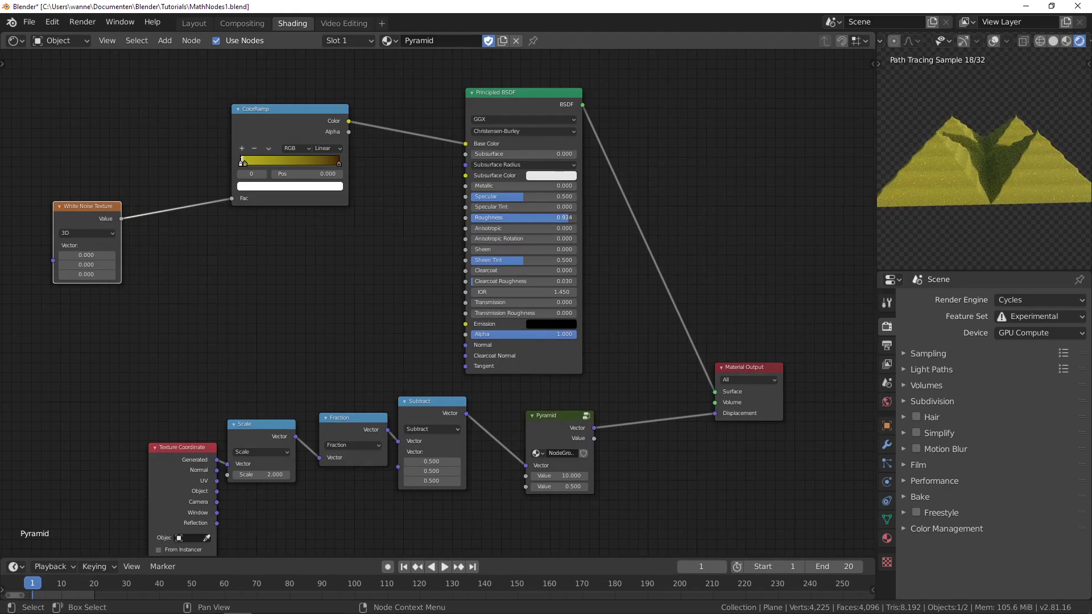
scroll(1003, 173, "up", 3)
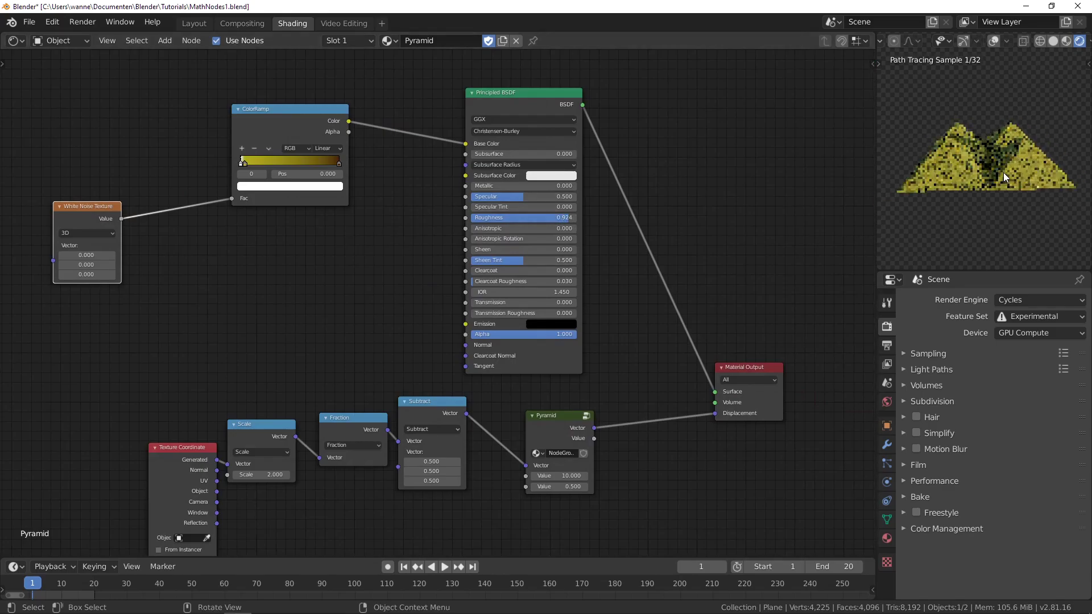
scroll(1003, 172, "down", 3)
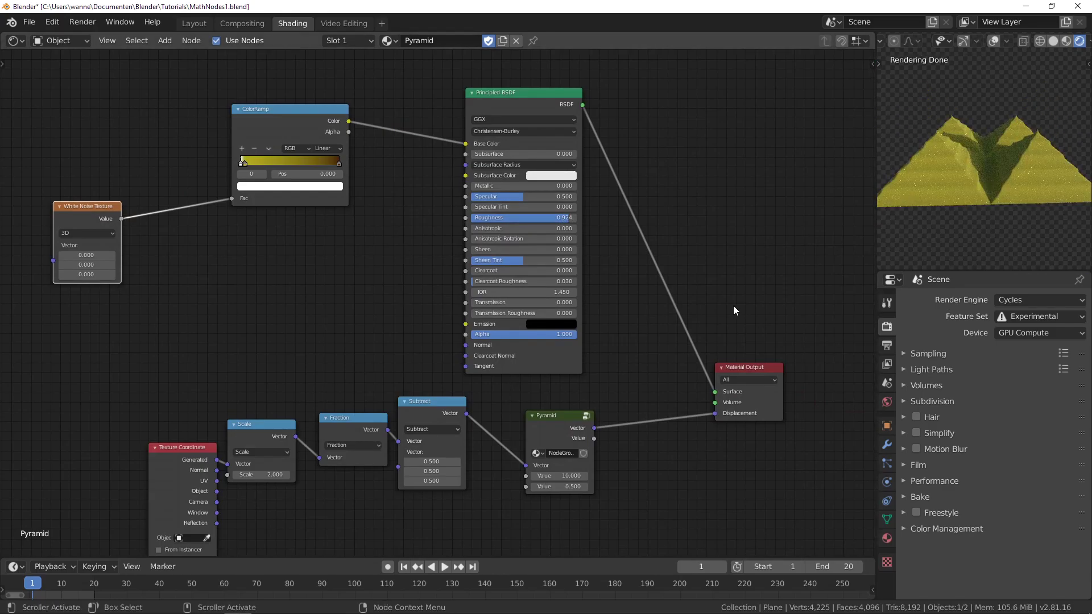
middle_click_drag(707, 264, 667, 165)
- Set the Pyramid group's first Value to 11
scroll(1061, 162, "up", 2)
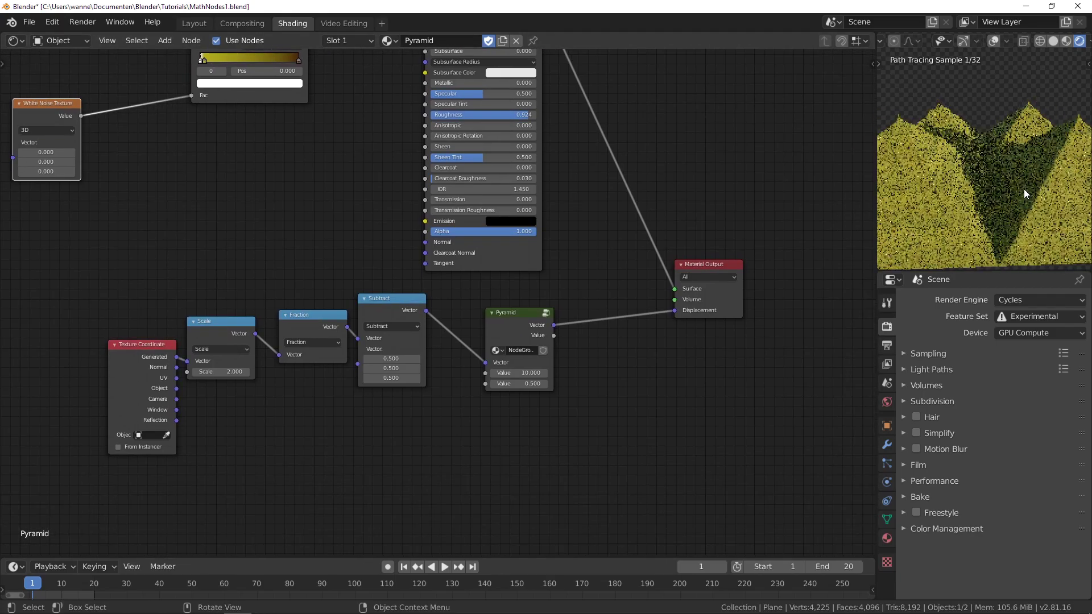
scroll(981, 201, "down", 2)
scroll(502, 417, "up", 2)
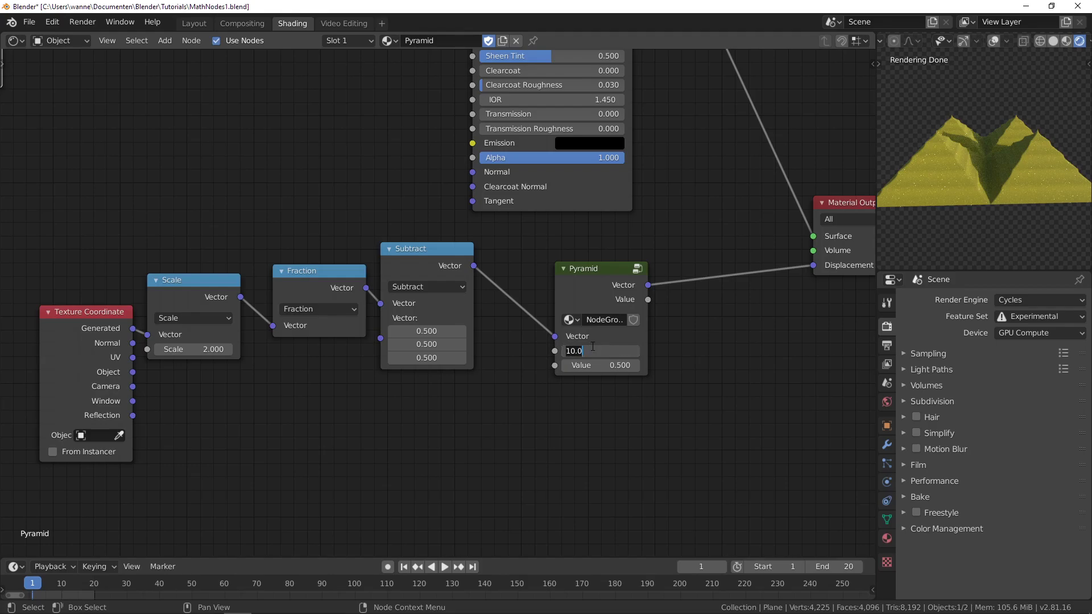
type("1")
key("Return")
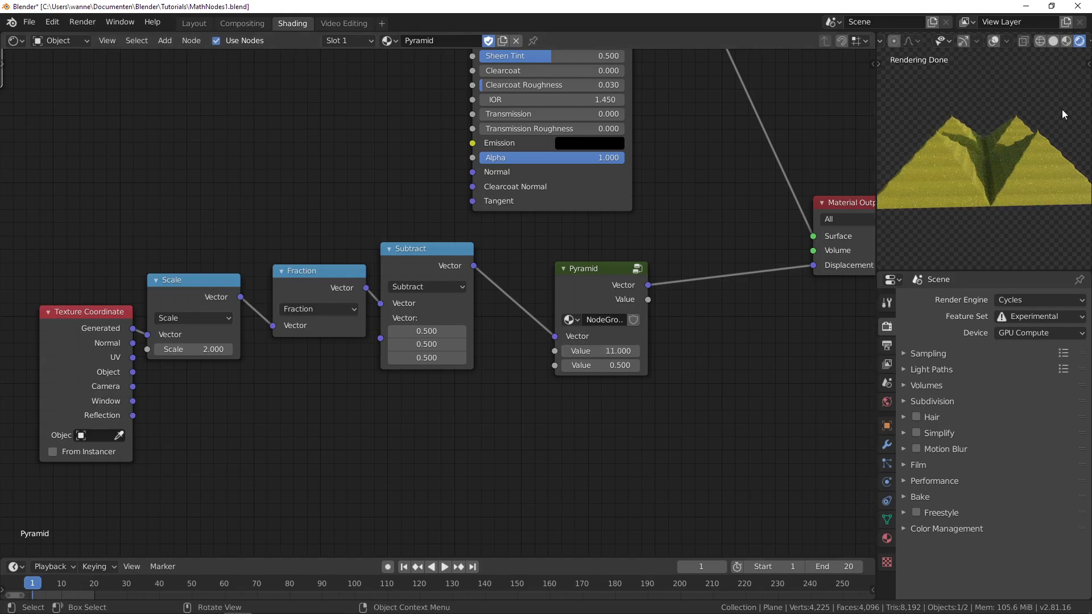
- Set the Pyramid group's second Value to 4 and inspect the resulting terraces in the preview
scroll(1027, 145, "up", 2)
scroll(995, 152, "down", 2)
mouse_move(965, 159)
middle_mouse_down()
mouse_move(967, 171)
mouse_move(984, 153)
middle_mouse_up()
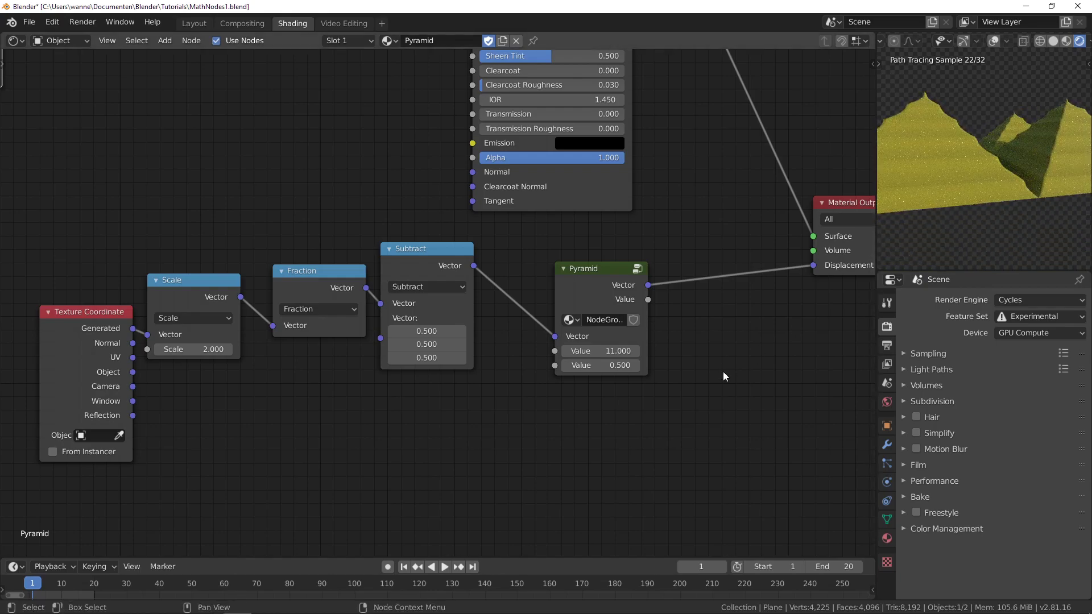
scroll(723, 371, "up", 3)
scroll(554, 451, "down", 2)
scroll(645, 403, "up", 3)
left_click(653, 391)
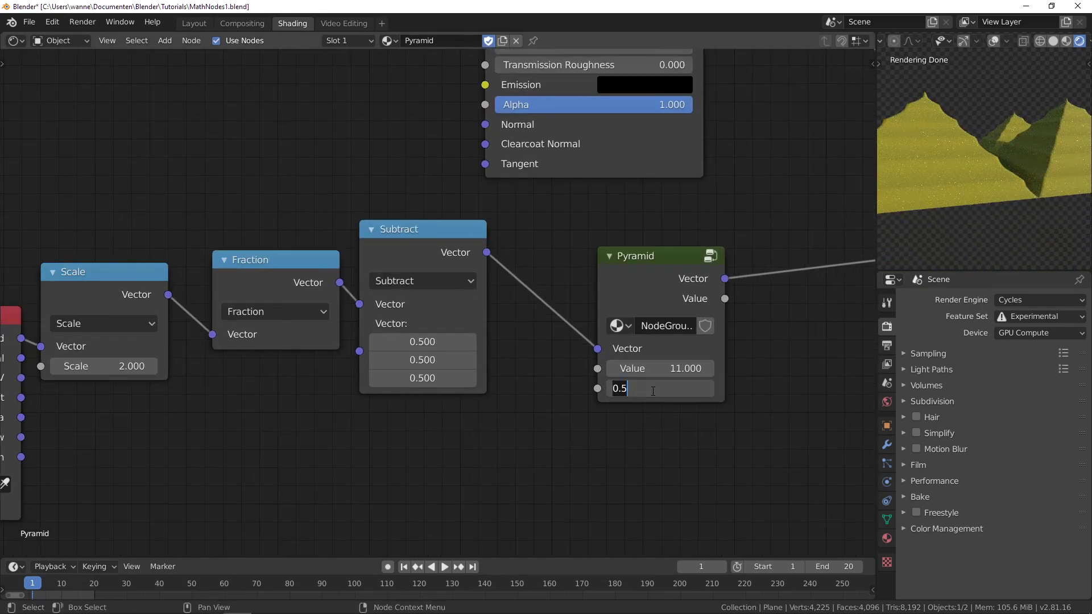
type("4")
key("Return")
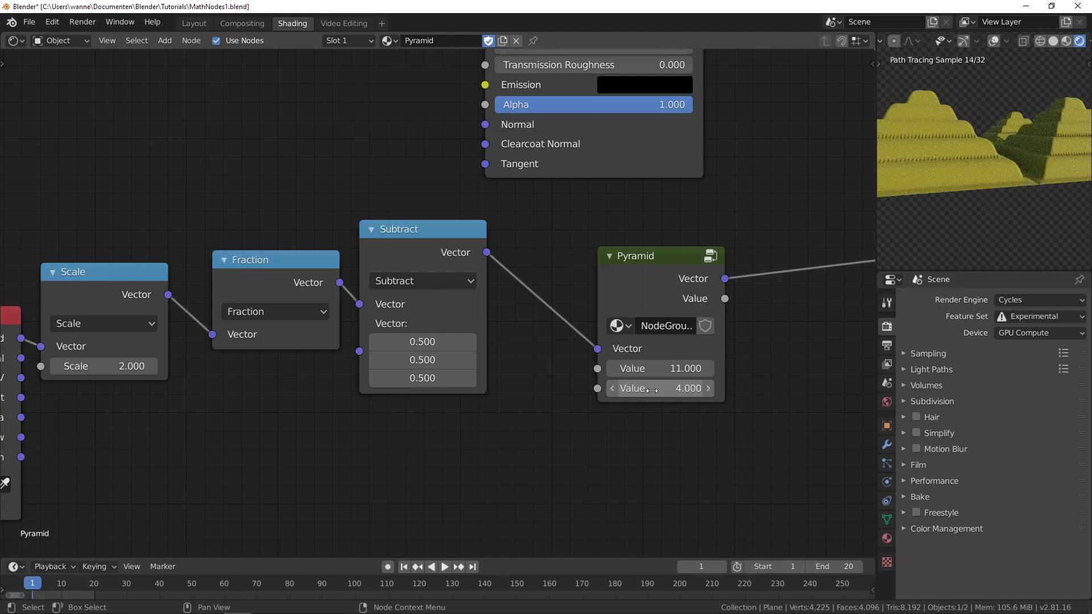
mouse_move(1007, 156)
middle_mouse_down()
mouse_move(960, 171)
mouse_move(988, 203)
middle_mouse_up()
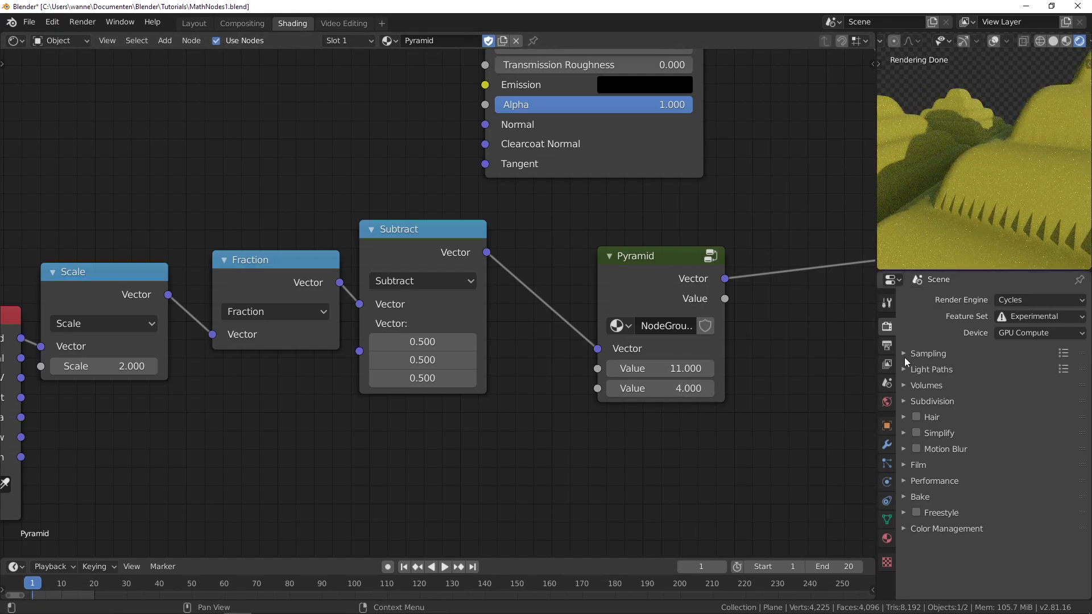
- Show the Plane's modifier settings, frame all nodes, and render the final image with F12
left_click(886, 446)
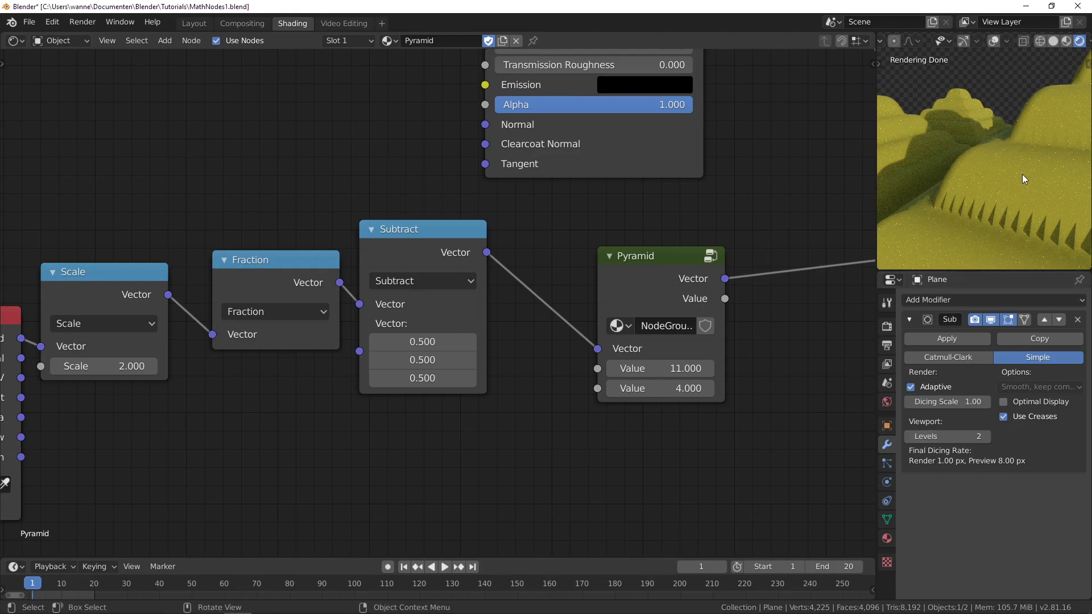
scroll(1023, 174, "down", 3)
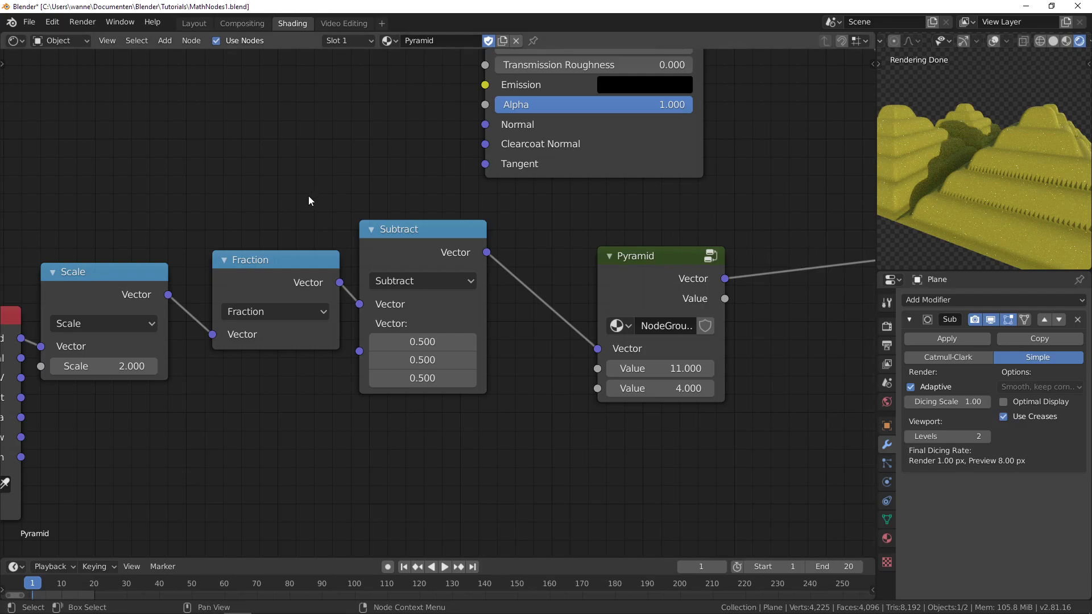
key("Home")
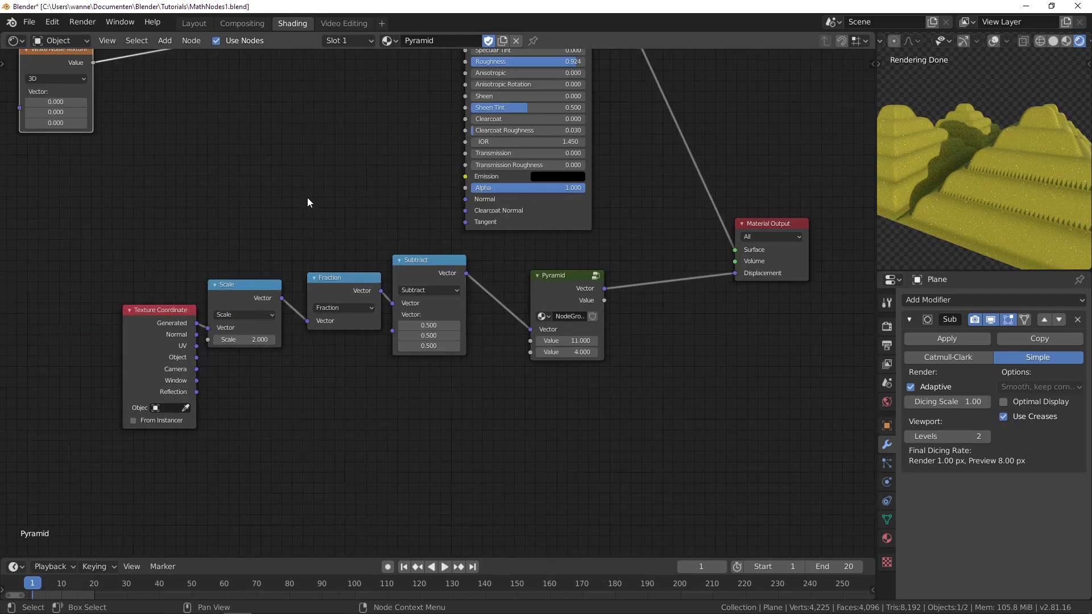
key("F12")
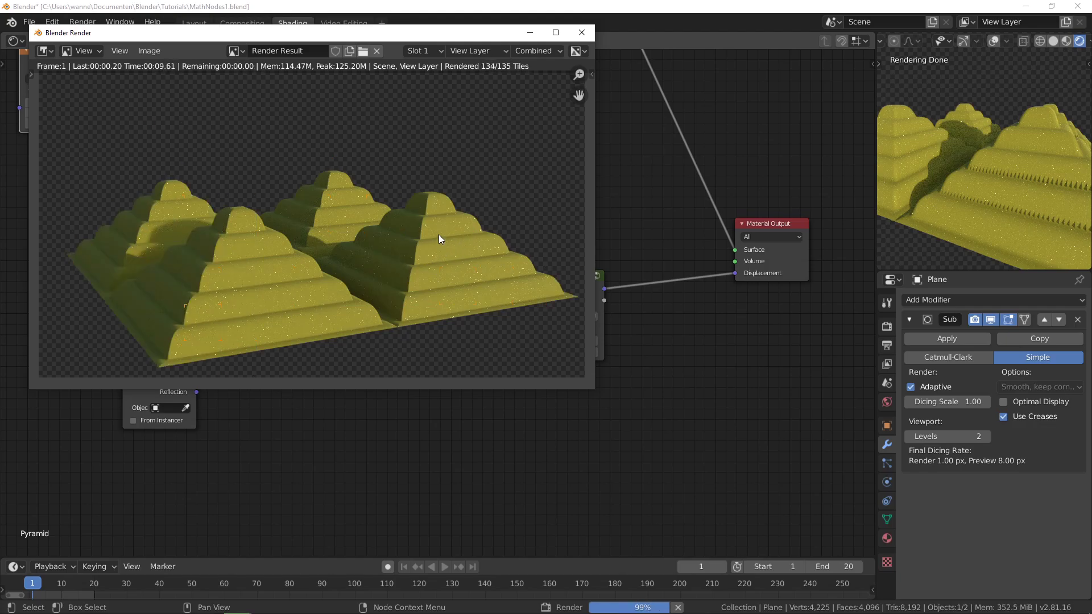
- Close the finished render and view the yellow pyramids from top-down and angled viewpoints
left_click(582, 32)
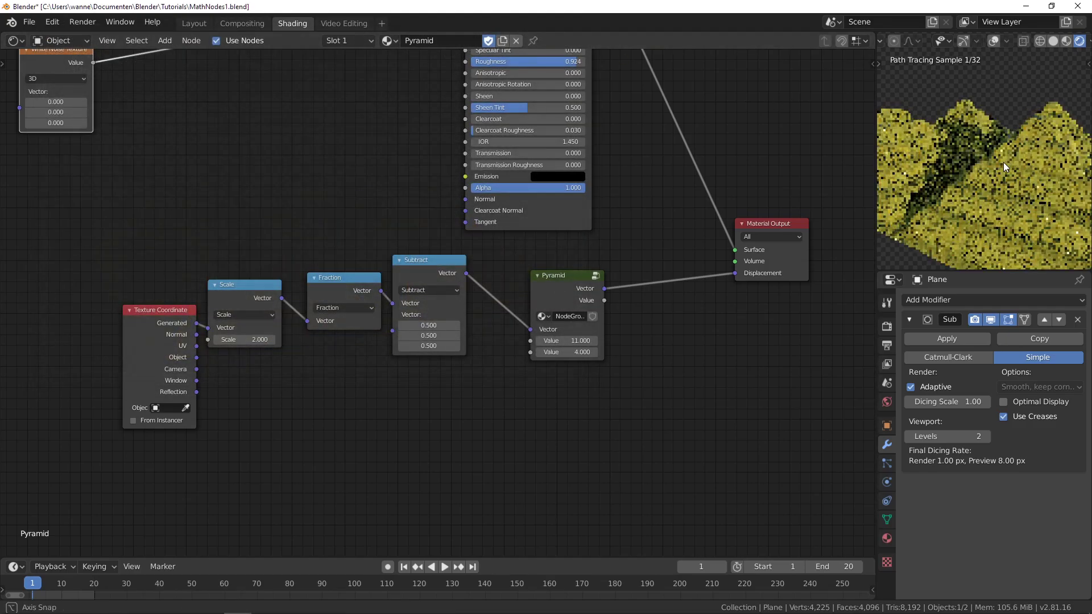
scroll(967, 159, "down", 5)
middle_click_drag(964, 152, 1029, 217)
scroll(1027, 216, "up", 5)
scroll(1018, 212, "down", 5)
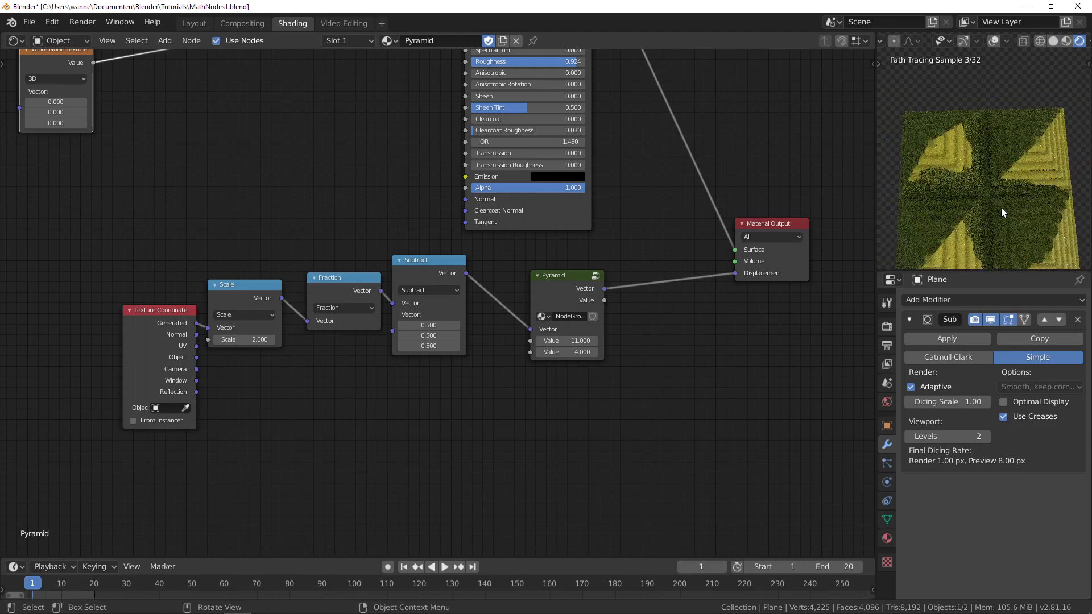
mouse_move(991, 183)
middle_mouse_down()
mouse_move(977, 156)
mouse_move(1018, 174)
mouse_move(971, 146)
mouse_move(929, 159)
mouse_move(923, 180)
mouse_move(907, 186)
mouse_move(939, 155)
mouse_move(930, 145)
middle_mouse_up()
scroll(978, 156, "up", 3)
scroll(970, 134, "down", 3)
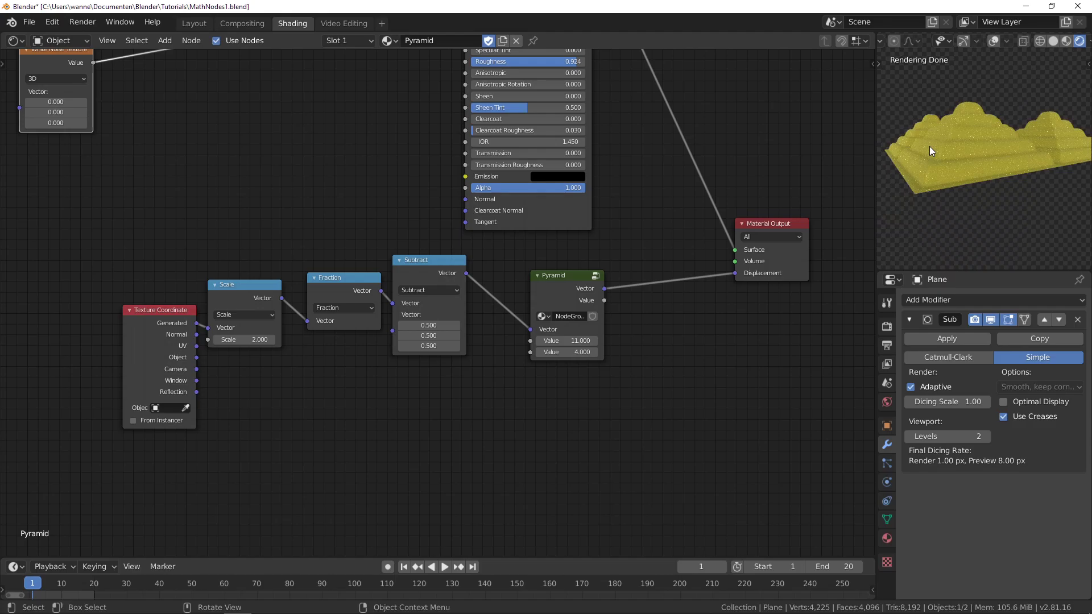